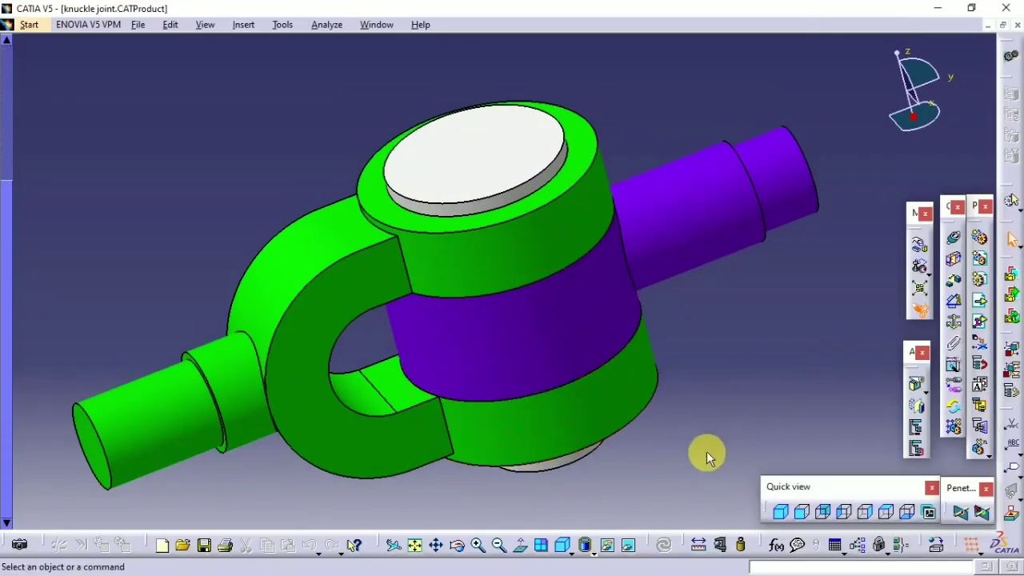
Orbit the knuckle joint assembly and check it in the front, right and top standard views.
mouse_move(706, 453)
middle_mouse_down()
mouse_move(601, 402)
mouse_move(617, 384)
middle_mouse_up()
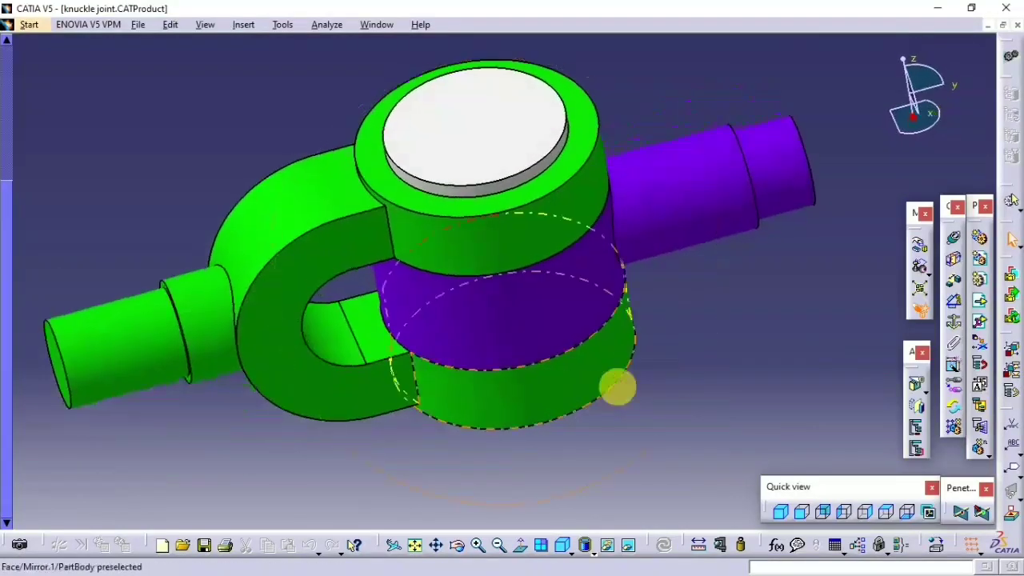
left_click(795, 515)
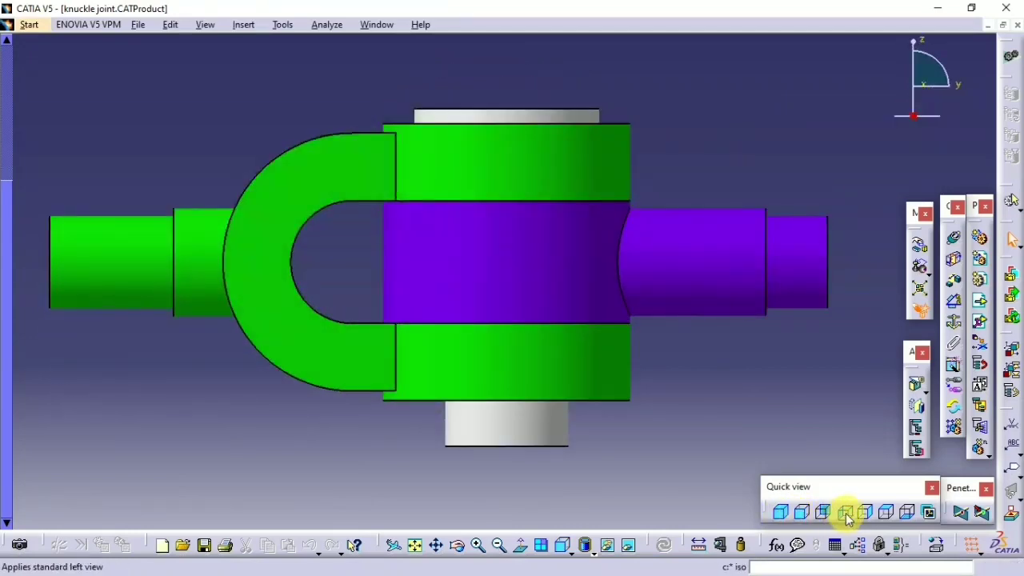
left_click(867, 516)
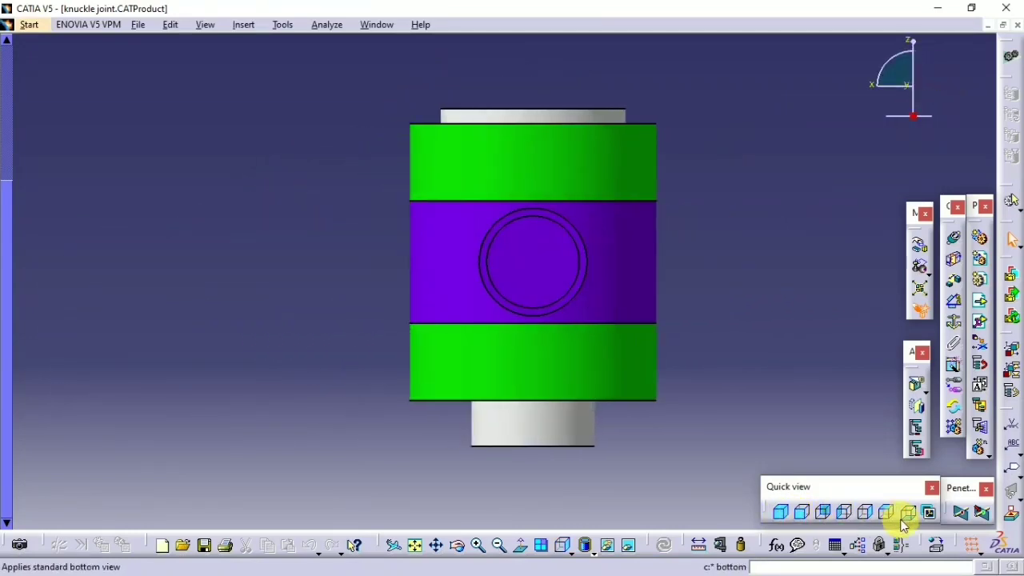
left_click(886, 516)
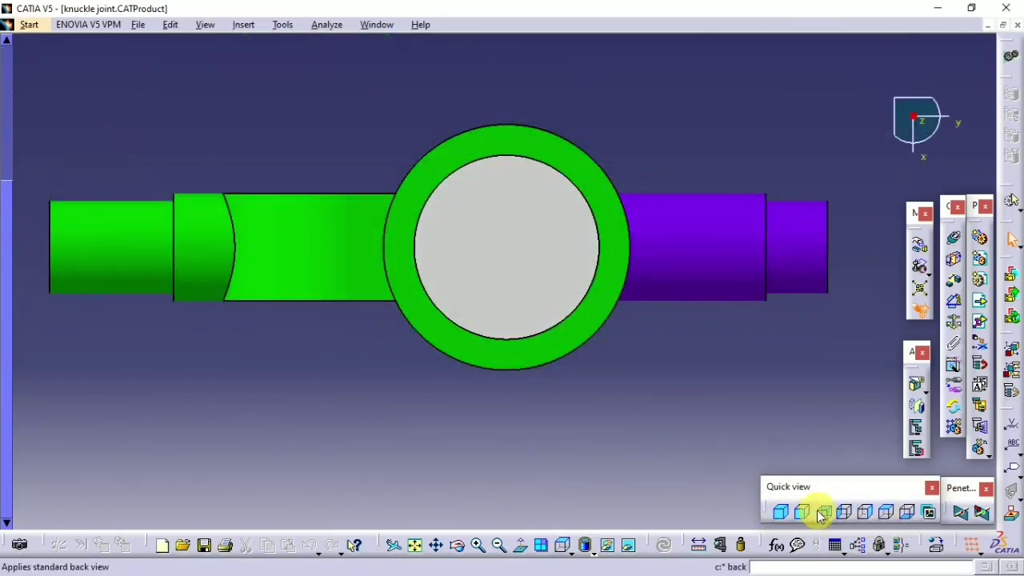
left_click(781, 513)
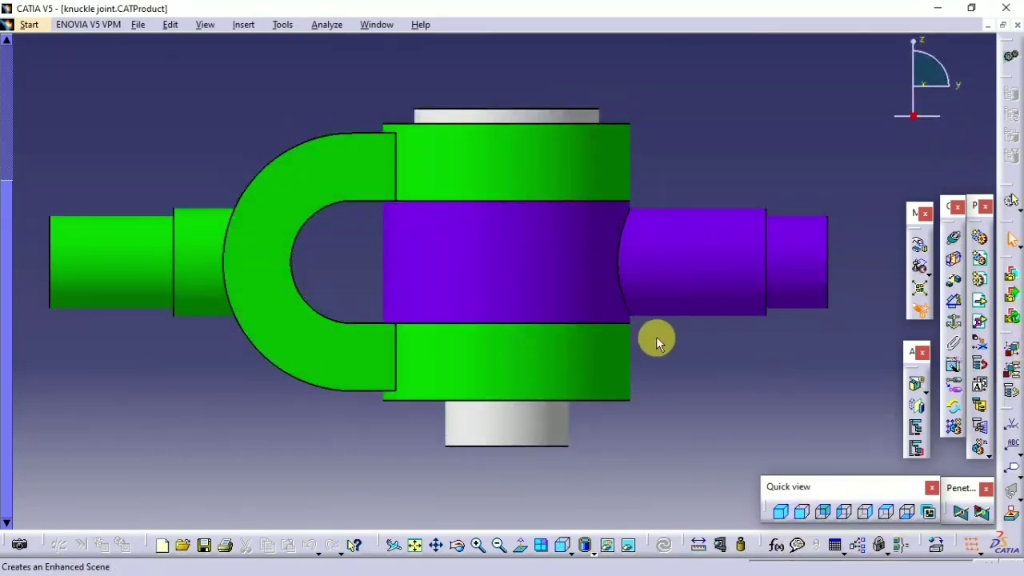
Display the assembly with gold material shading and orbit it to an oblique 3-D view.
left_click(595, 553)
left_click(608, 524)
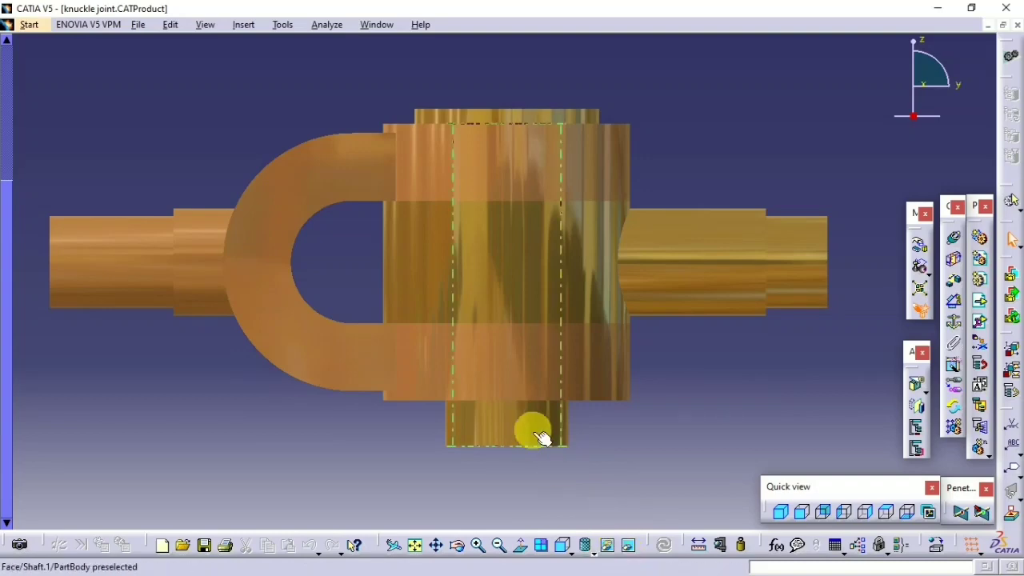
middle_click_drag(676, 330, 729, 389)
middle_click_drag(691, 115, 592, 149)
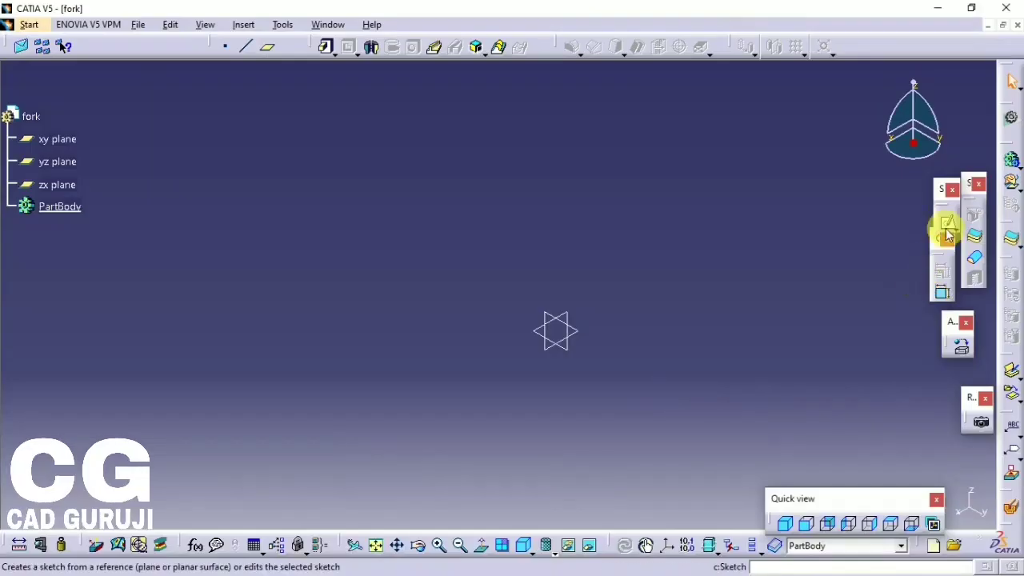
Sketch a circle centred on the origin of the xy plane, constrain it to 80 mm diameter, and exit.
left_click(995, 236)
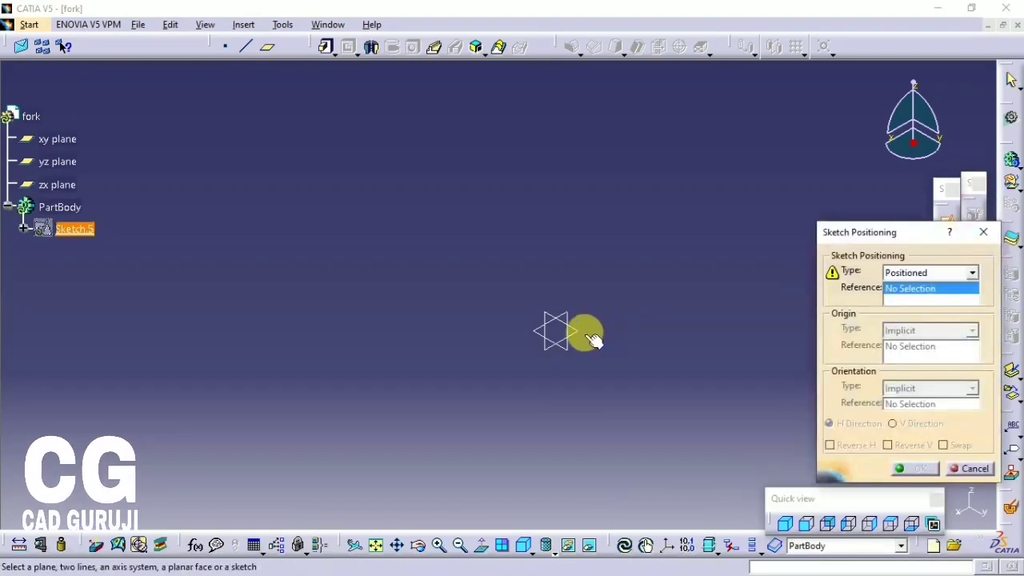
left_click(590, 338)
left_click(917, 468)
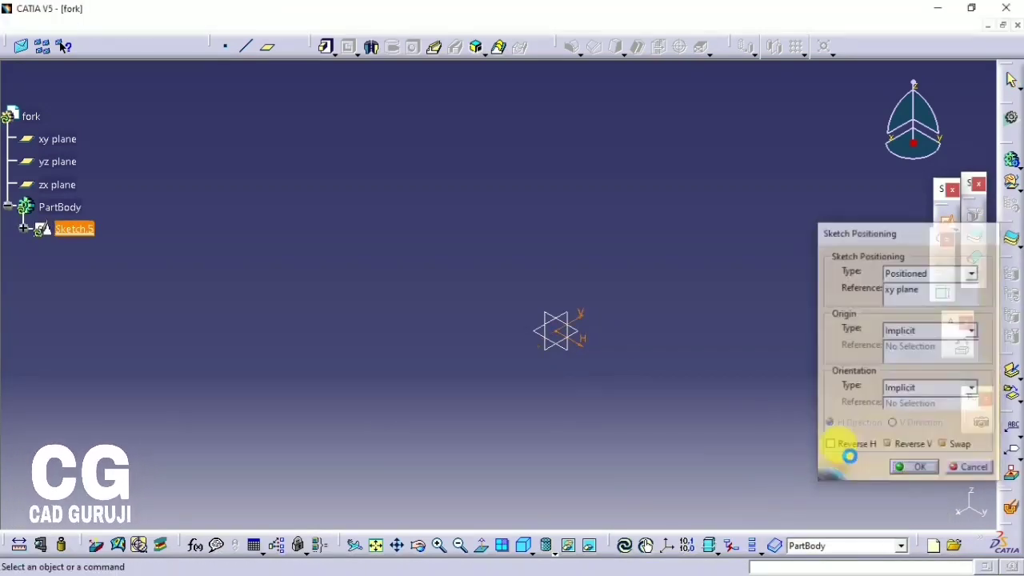
left_click(855, 219)
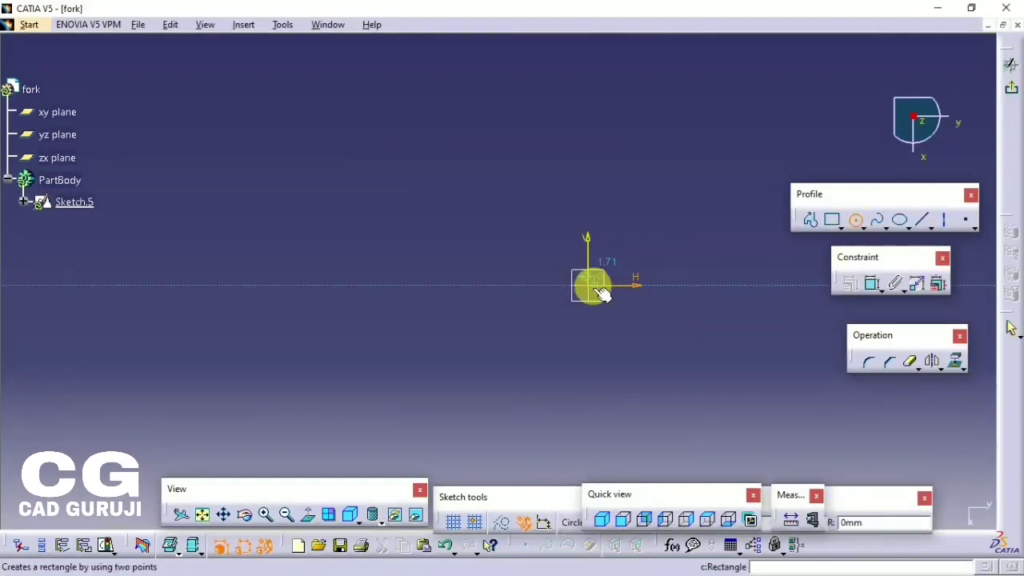
left_click(567, 203)
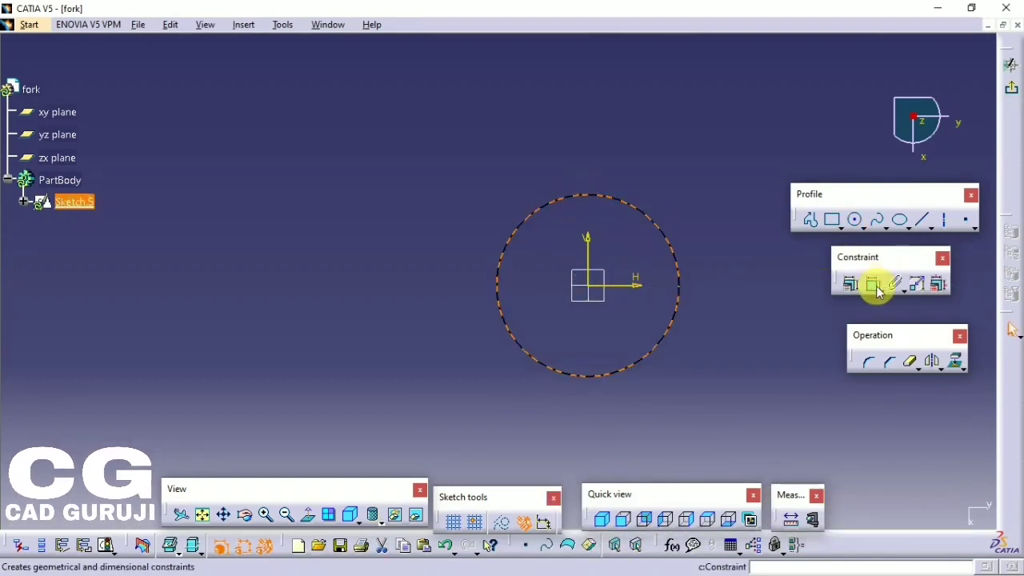
left_click(872, 284)
left_click(697, 245)
double_click(704, 243)
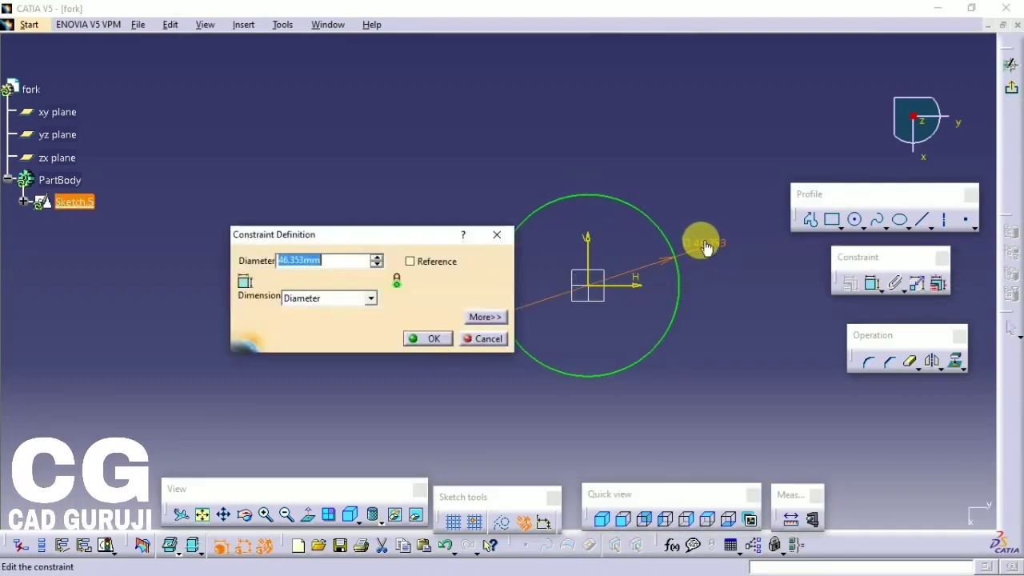
type("80mm")
key("Return")
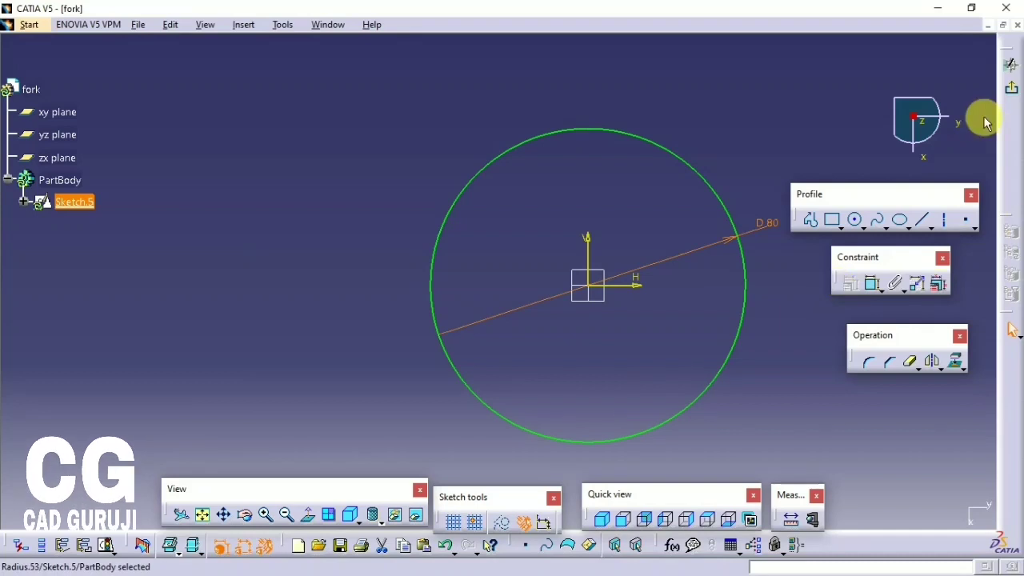
left_click(1011, 64)
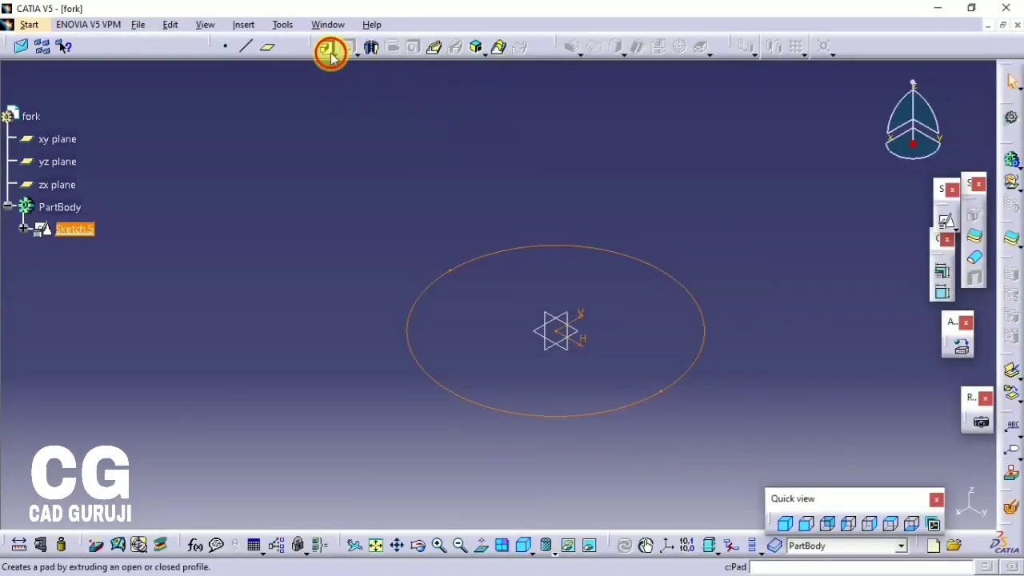
Pad Sketch.5's circle by 20+25 mm to create the cylinder Pad.2.
left_click(331, 48)
type("20+25")
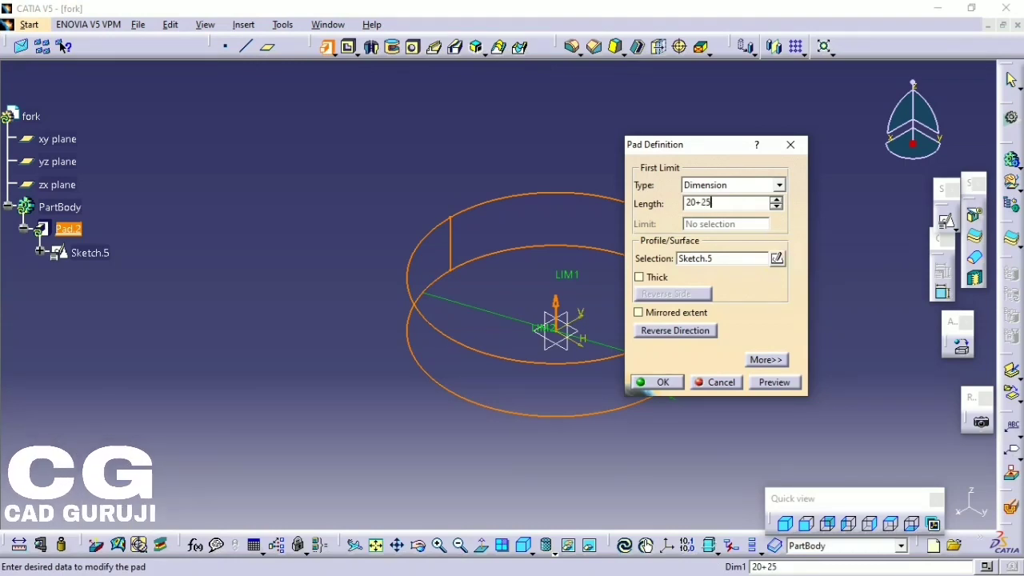
key("Return")
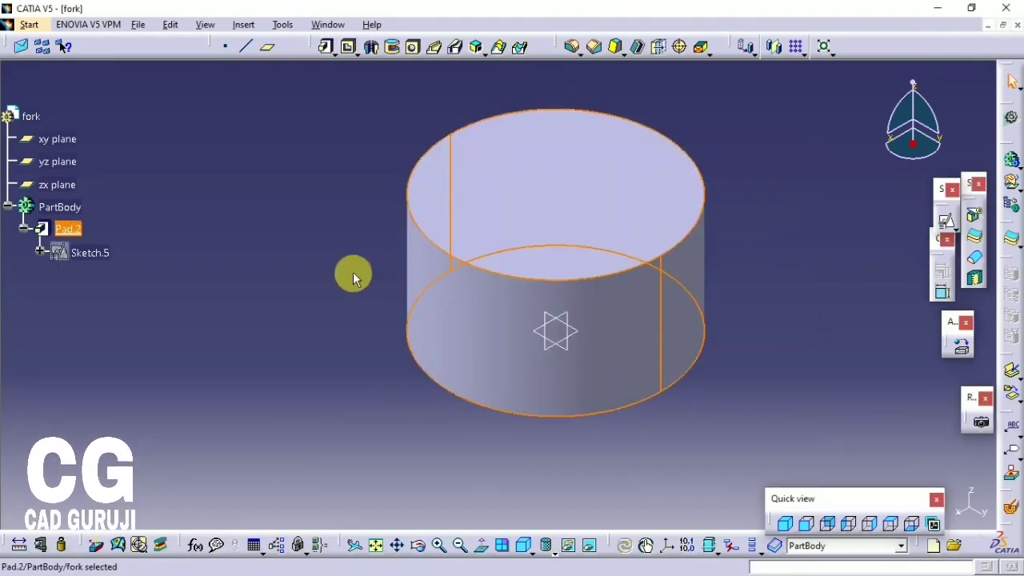
Start Sketch.6 on the yz plane and draw two concentric arcs beside the cylinder.
left_click(564, 347)
left_click(967, 234)
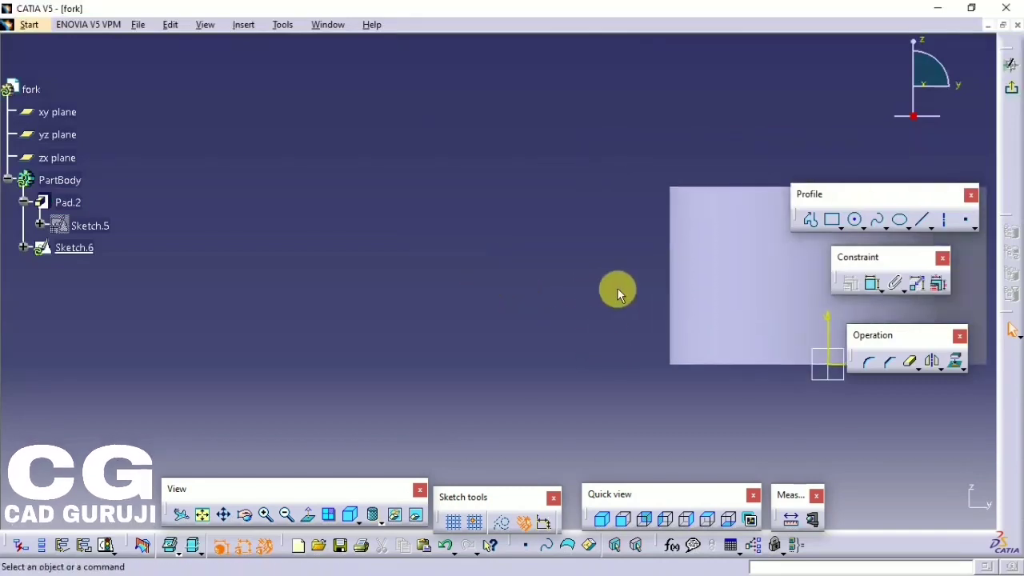
left_click(863, 226)
left_click(1012, 240)
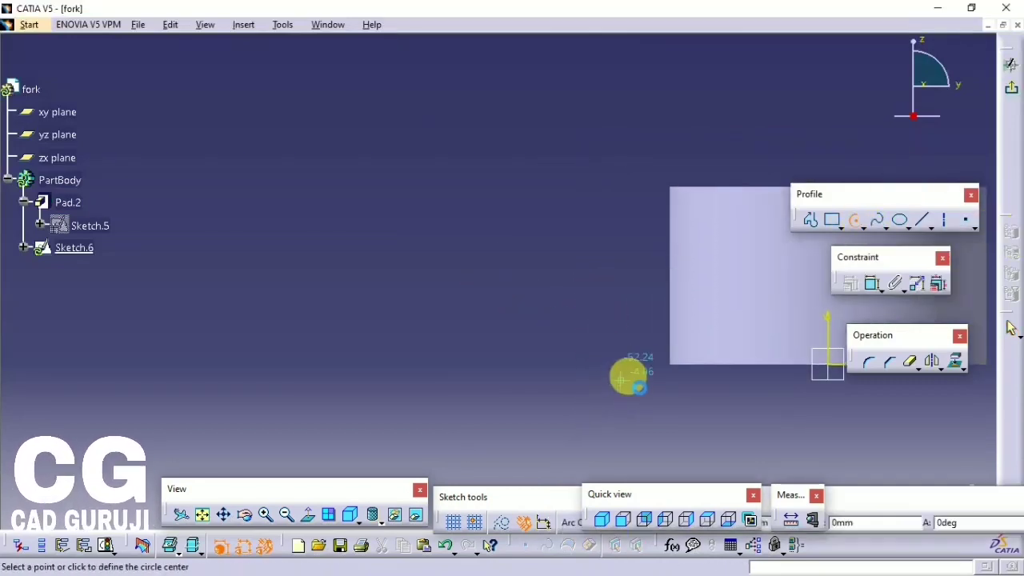
left_click(642, 364)
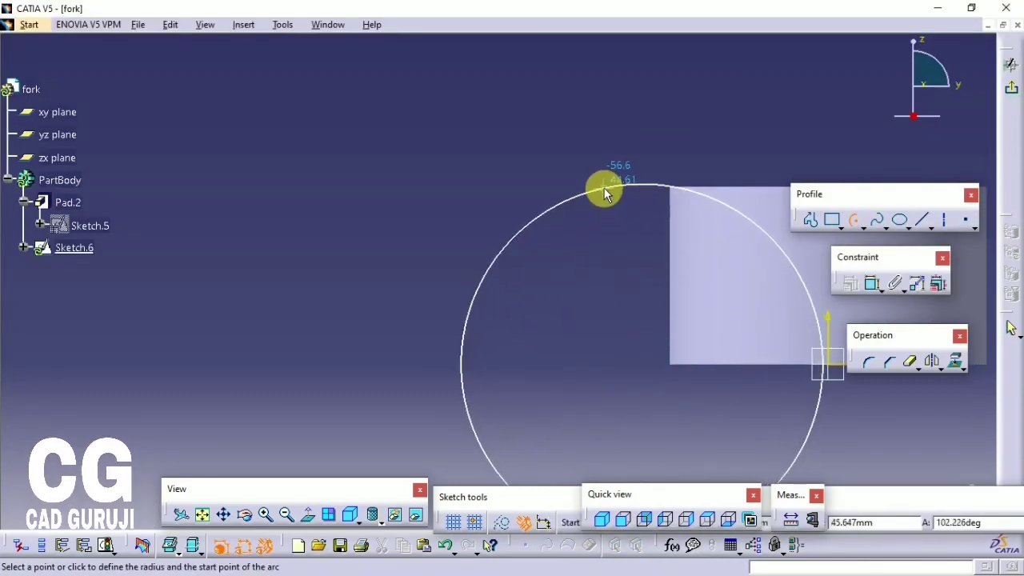
left_click(605, 189)
left_click(400, 320)
left_click(877, 220)
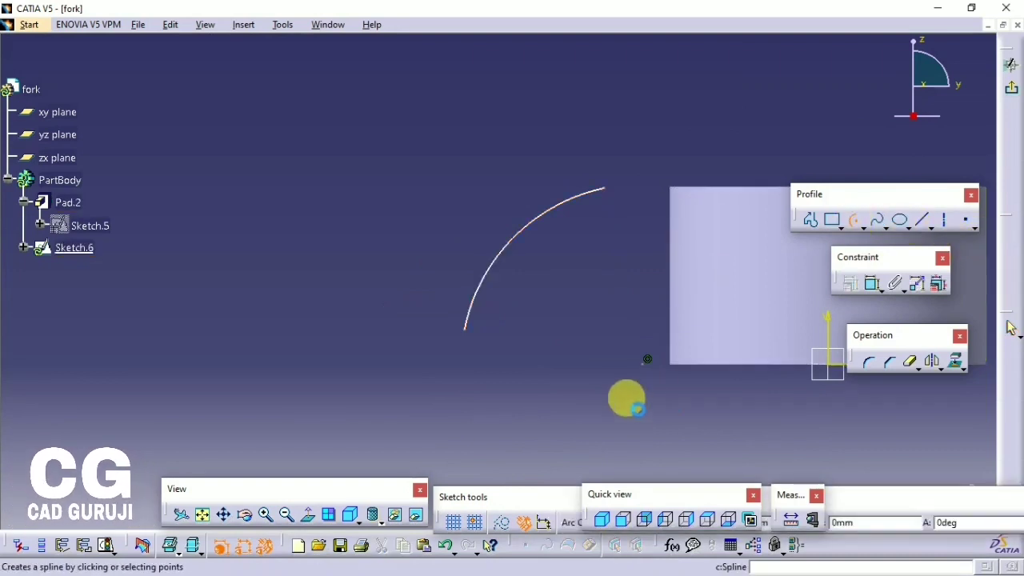
left_click(648, 360)
left_click(638, 225)
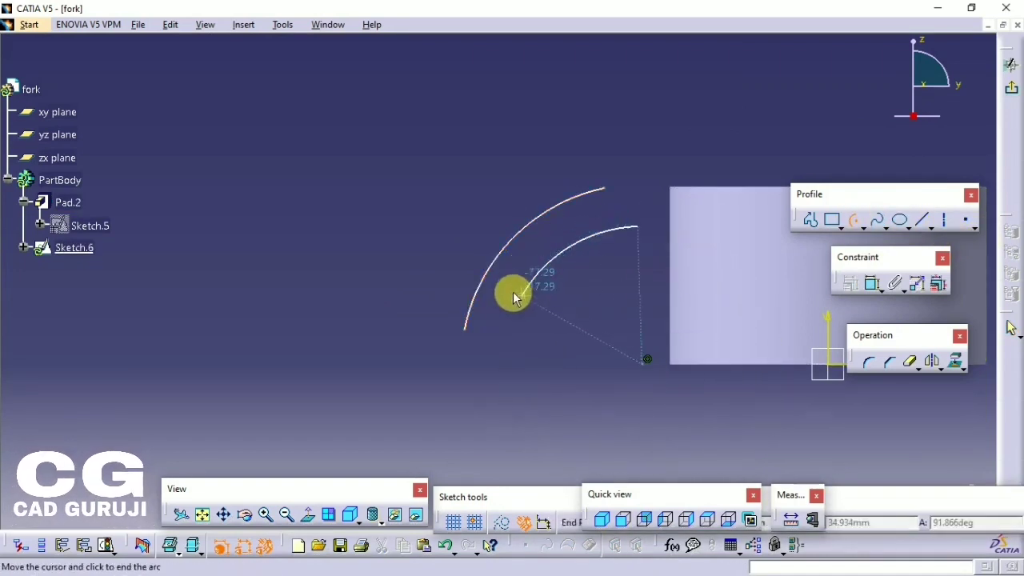
left_click(509, 328)
middle_click_drag(609, 414, 623, 358)
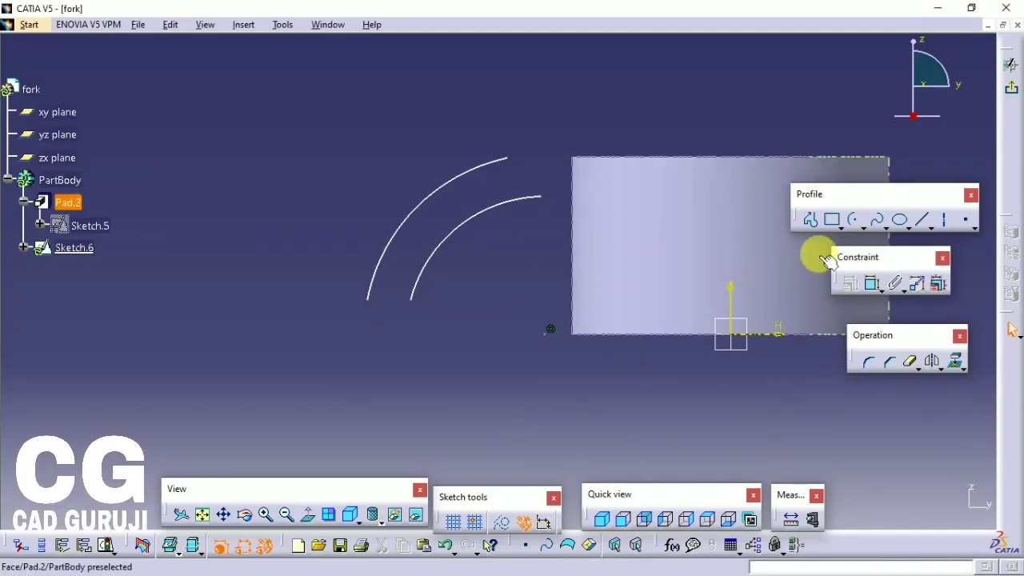
Project Pad.2's silhouette edges into the sketch and stretch the outer arc toward the cylinder corner.
left_click(958, 367)
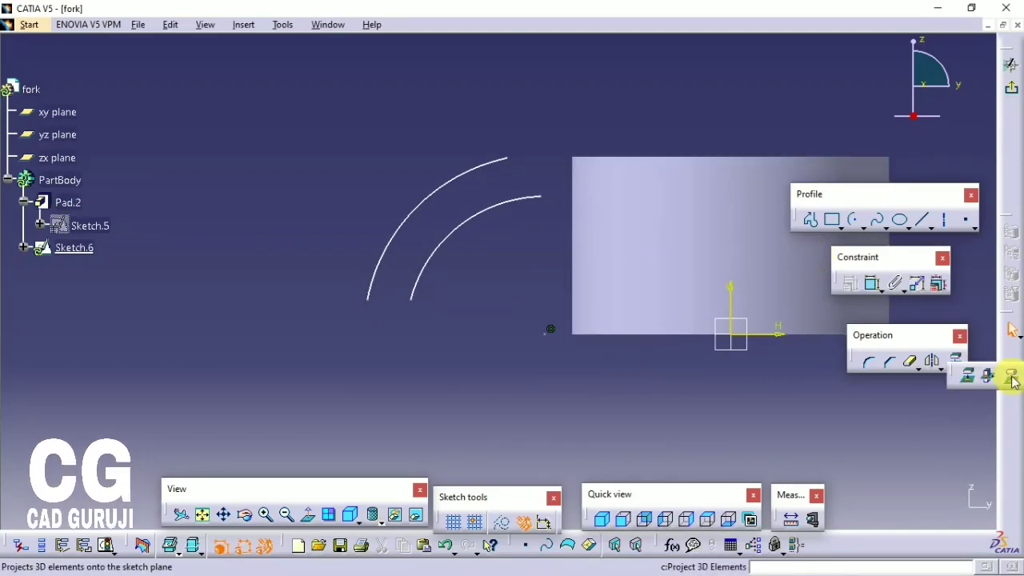
left_click(1006, 373)
left_click(622, 235)
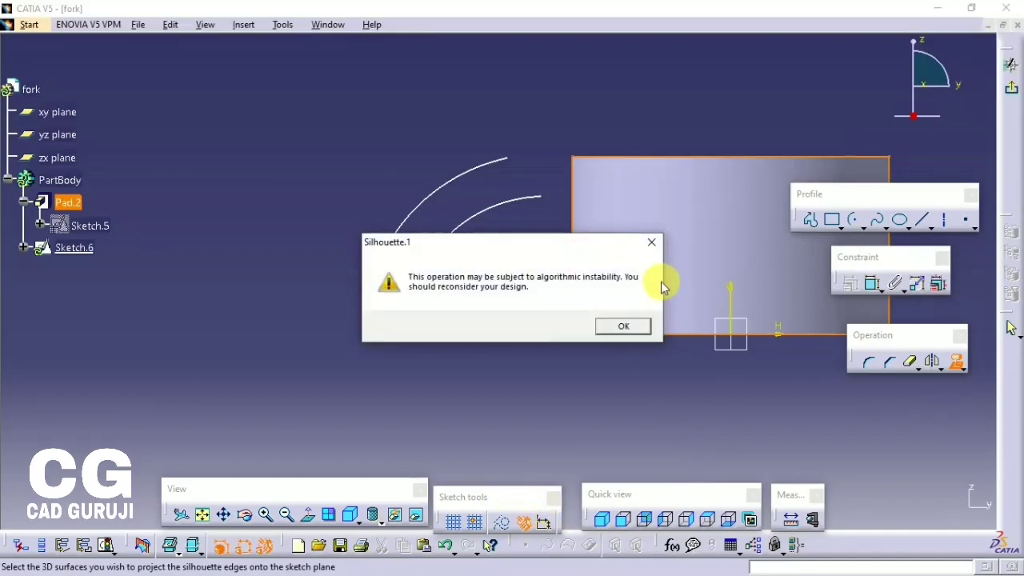
left_click(625, 330)
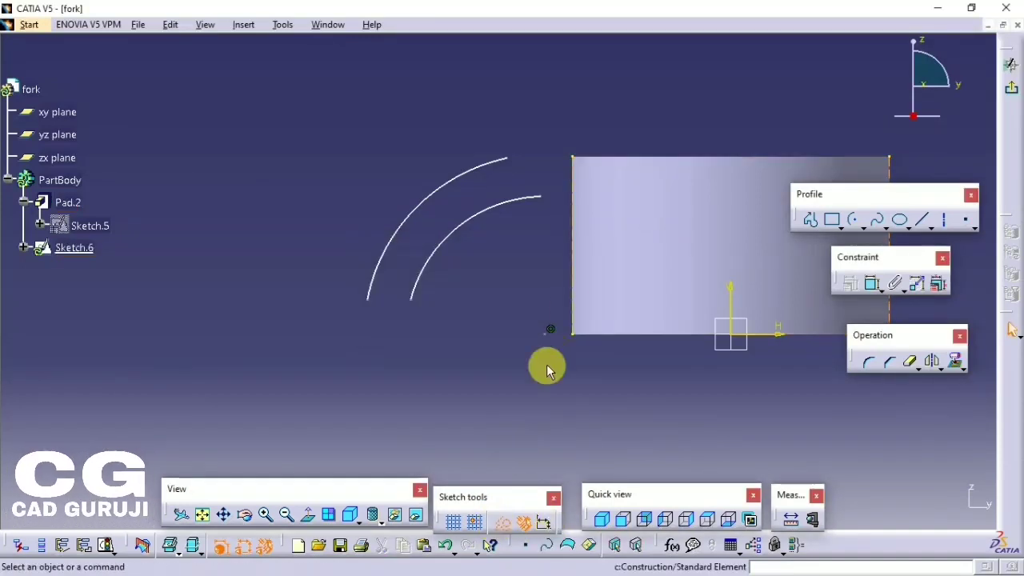
left_click_drag(525, 171, 562, 172)
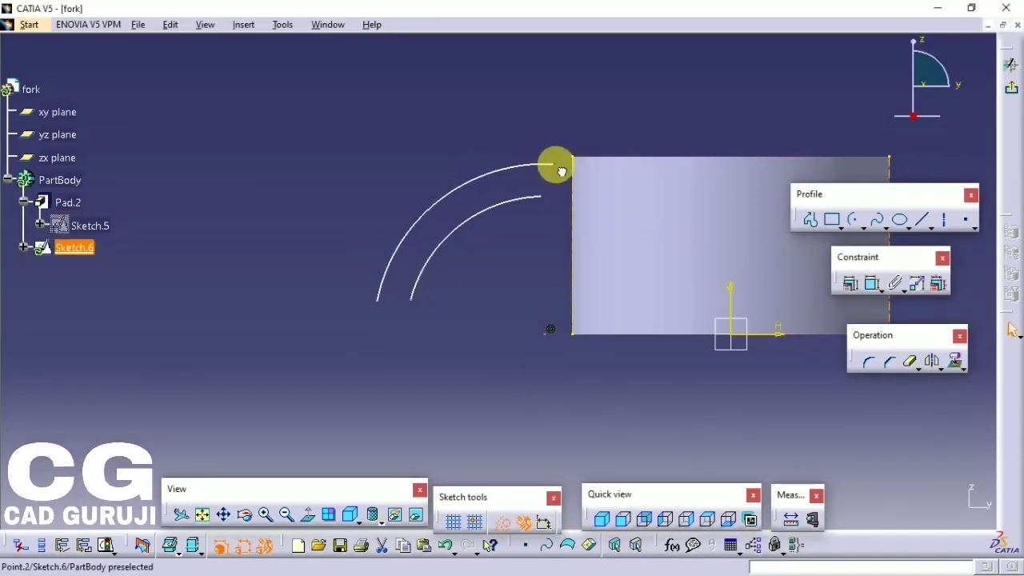
middle_click_drag(520, 262, 516, 310)
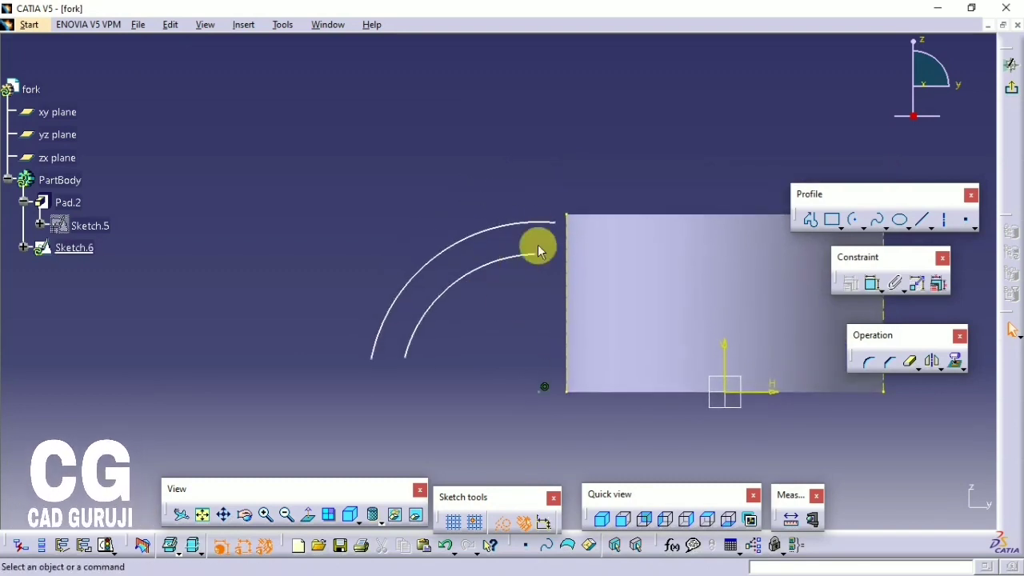
Dimension the gap between the arc-end line and the pad edge to 10 mm.
left_click(872, 284)
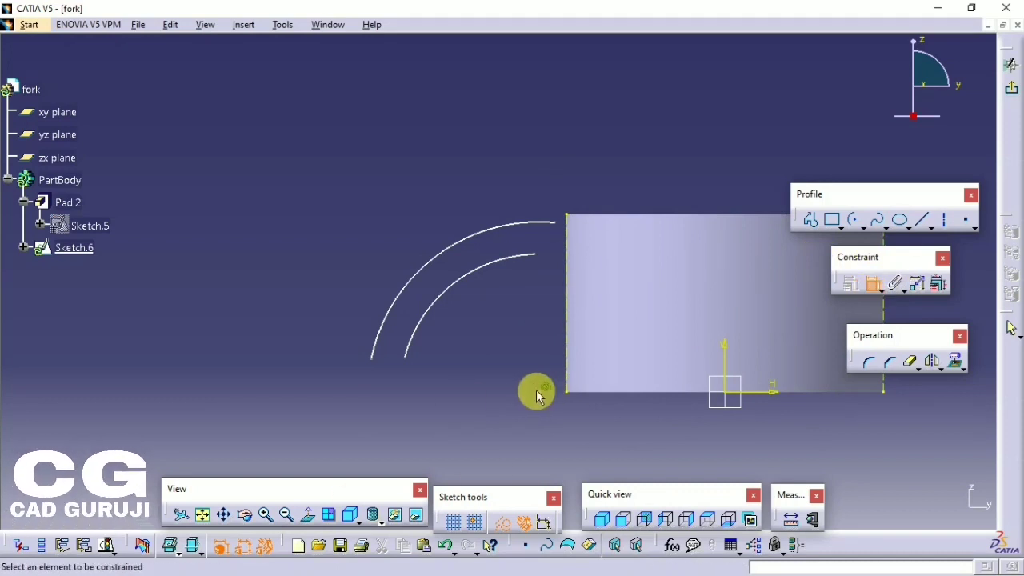
left_click(543, 389)
left_click(568, 251)
double_click(522, 164)
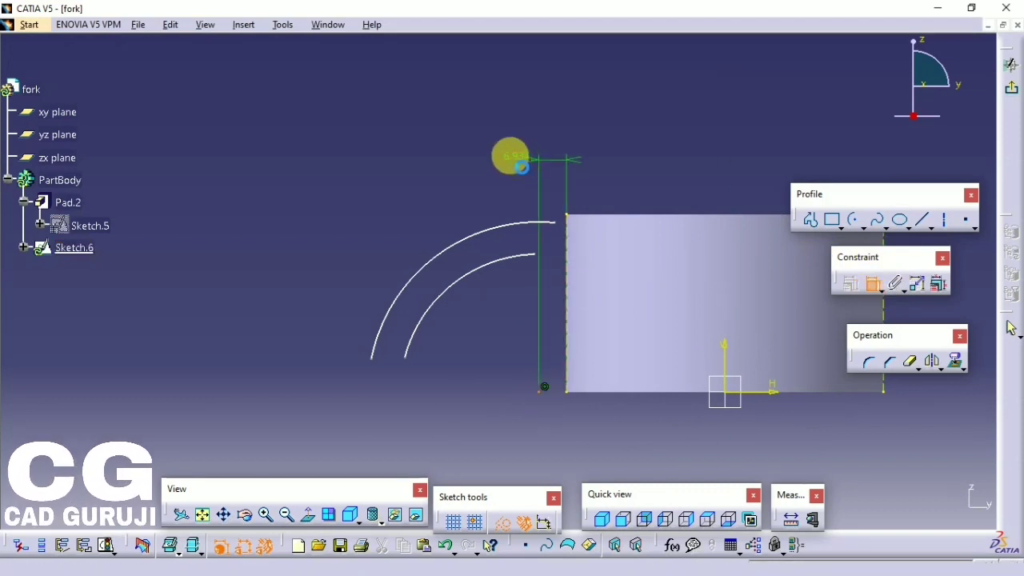
type("10")
key("Return")
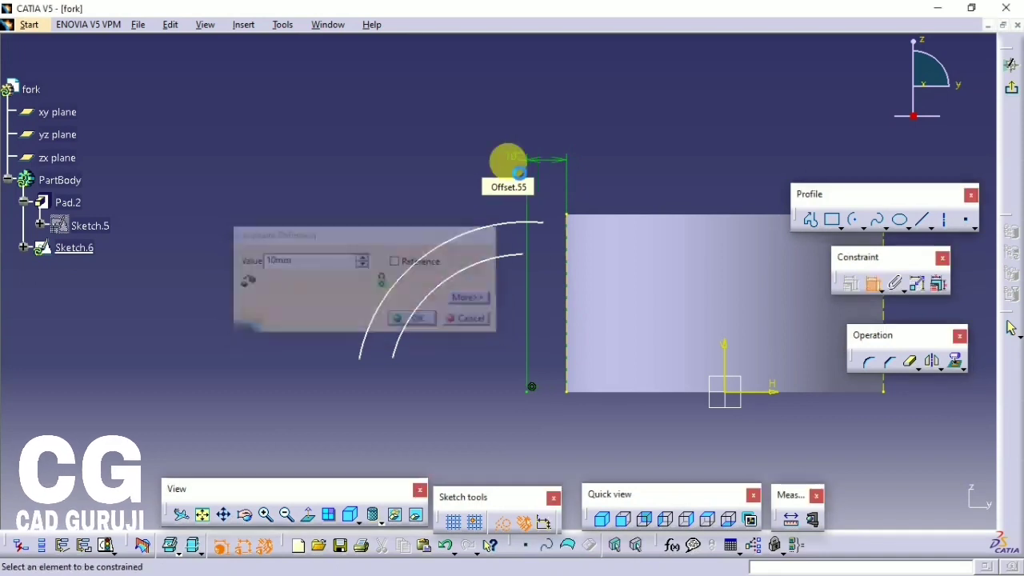
Draw a horizontal line from the outer arc's end to the pad's top corner.
middle_click_drag(605, 279, 491, 211)
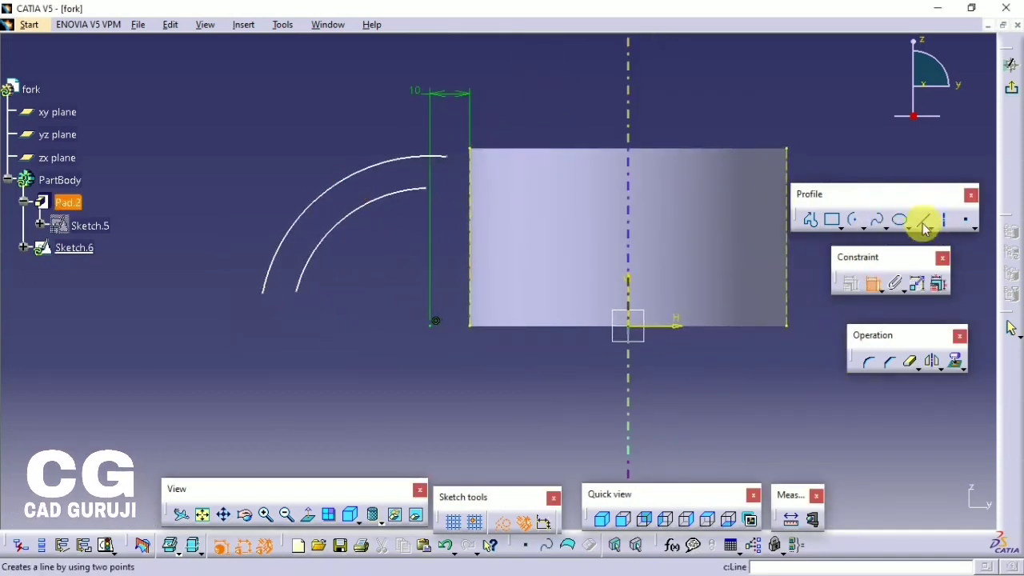
left_click(924, 224)
left_click(448, 157)
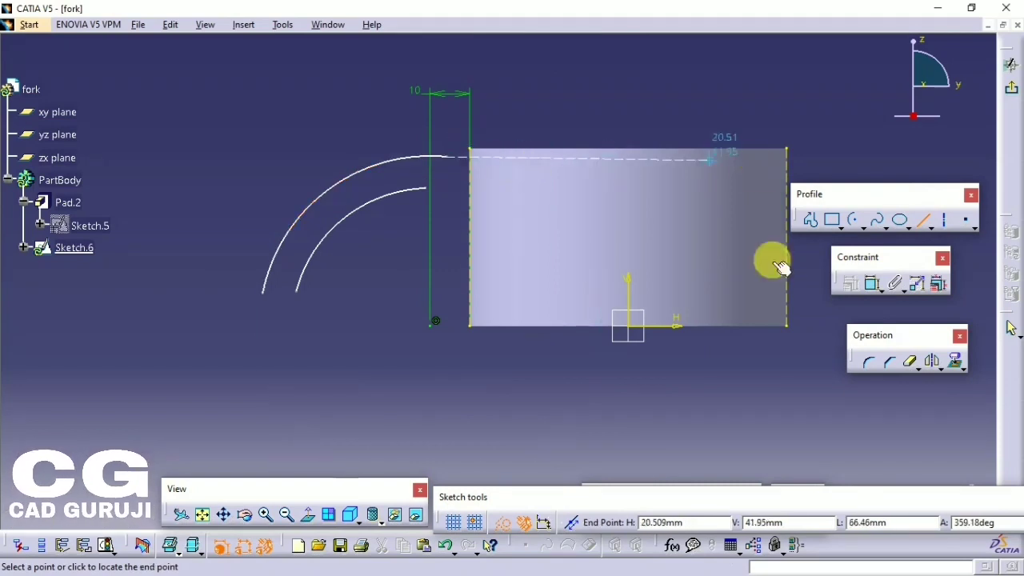
left_click(523, 166)
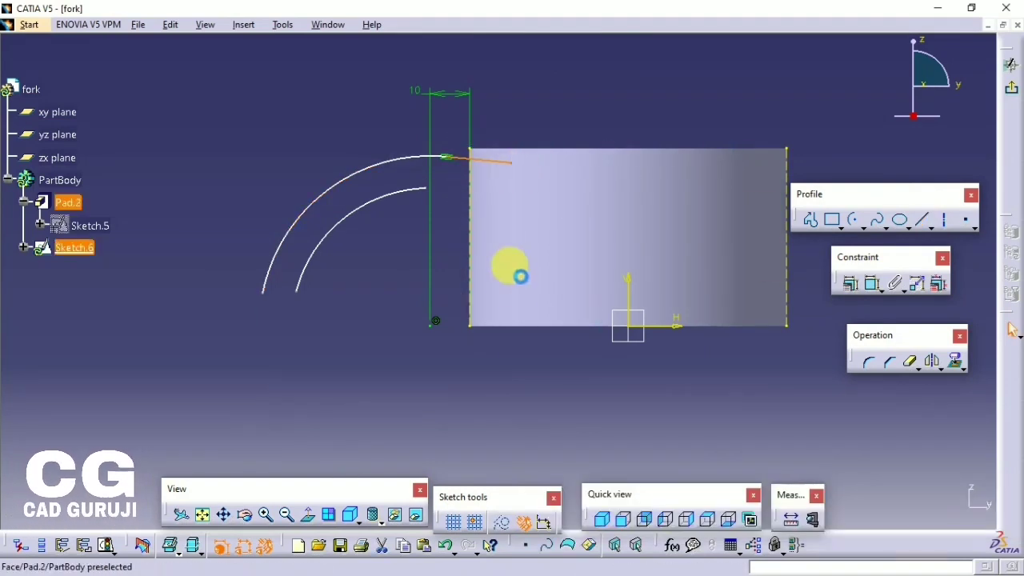
right_click(489, 162)
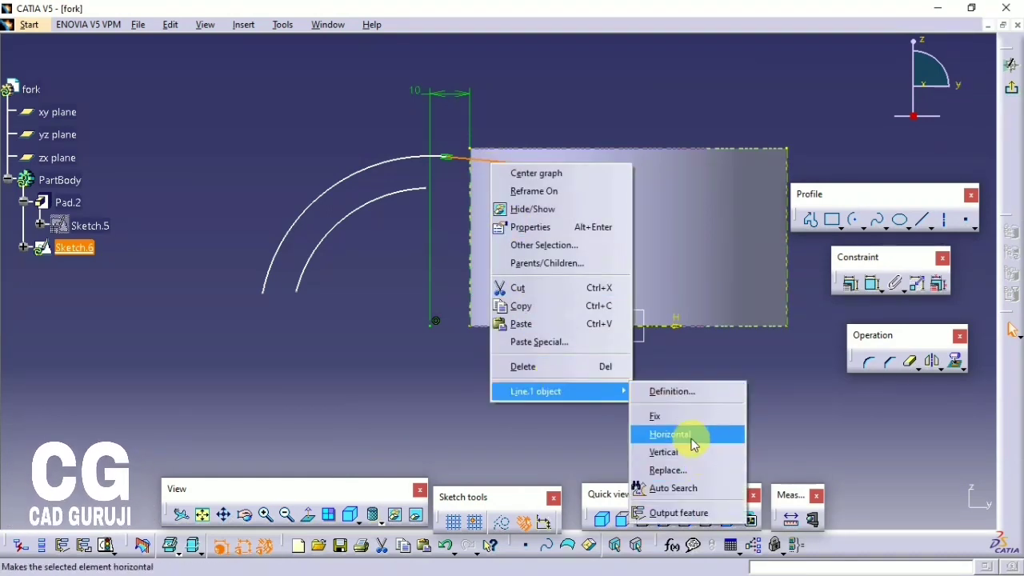
left_click(694, 434)
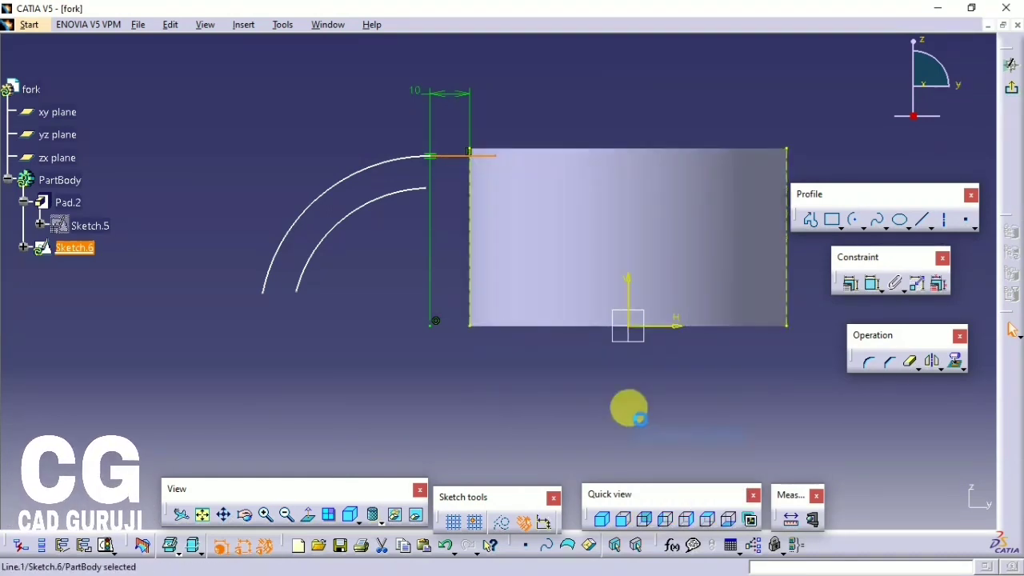
Draw a profile from the inner arc's end across to the pad edge and up to the top line.
left_click(811, 220)
left_click(426, 188)
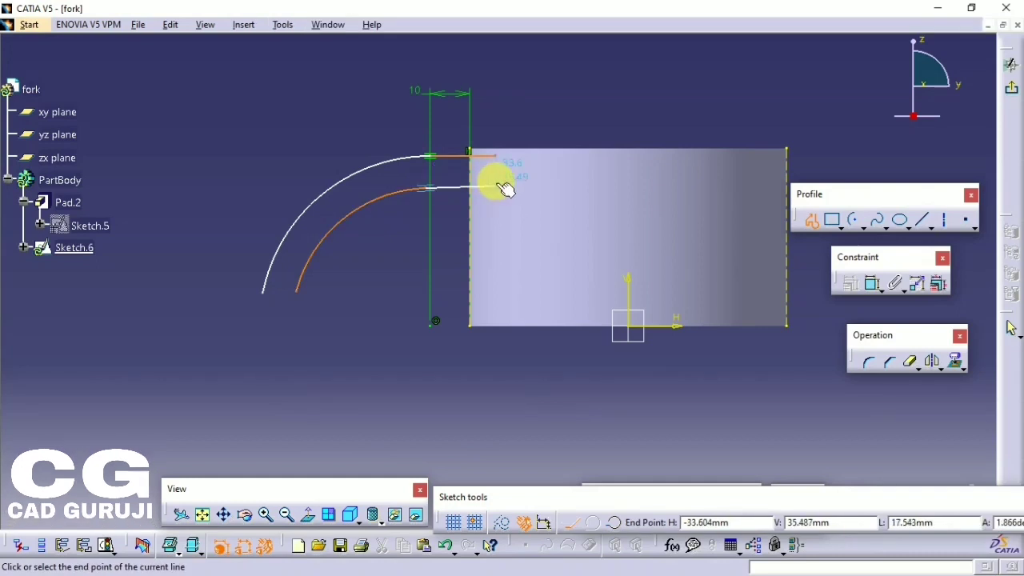
left_click(496, 187)
left_click(496, 157)
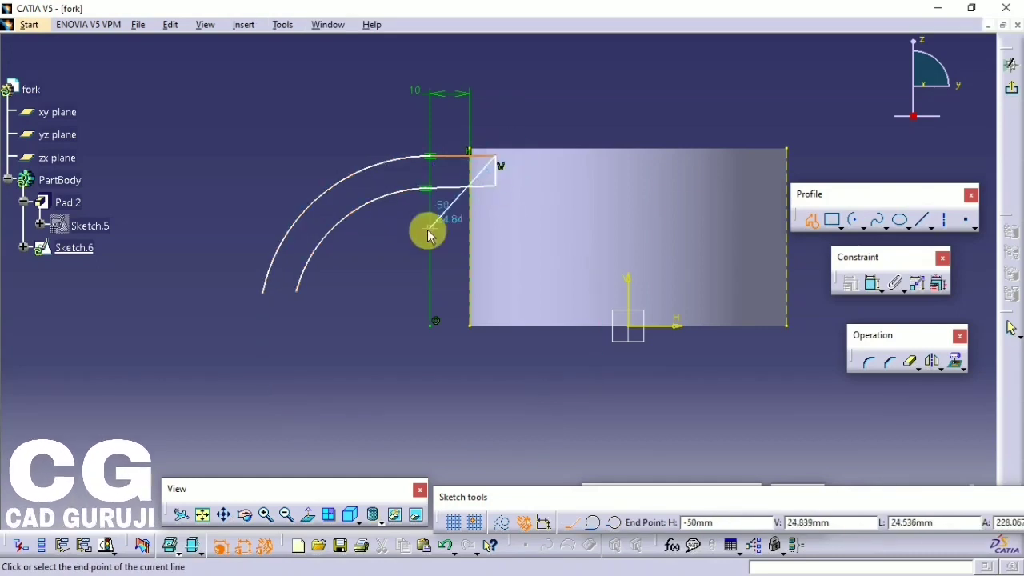
key("Escape")
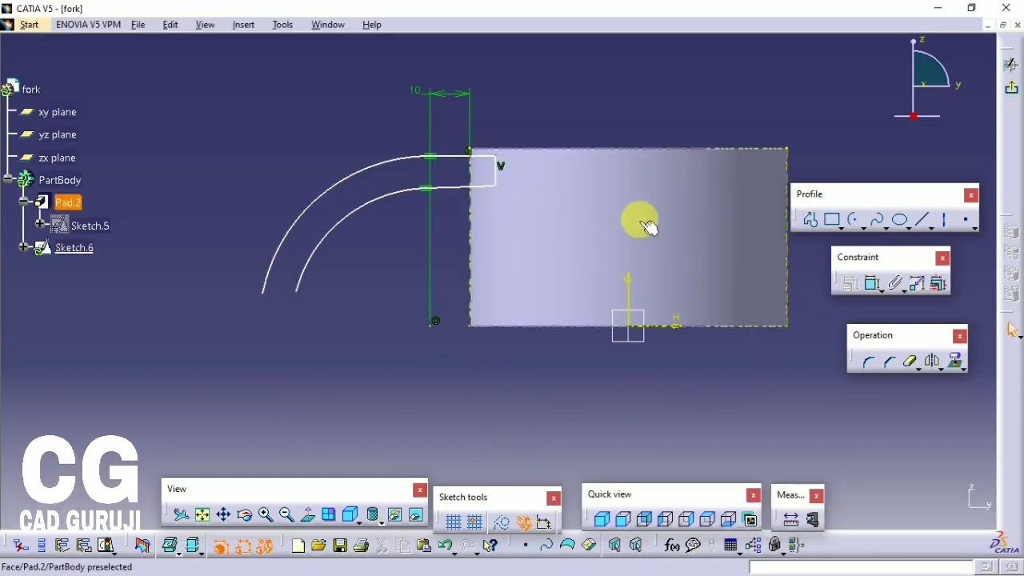
Draw a second profile from the outer arc's lower end running left and then down.
left_click(809, 226)
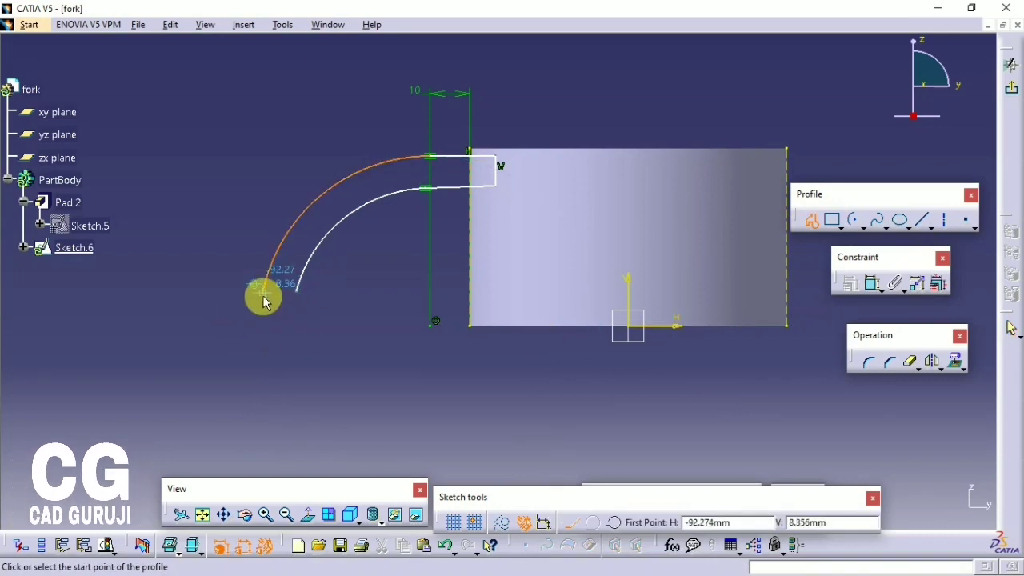
left_click(266, 292)
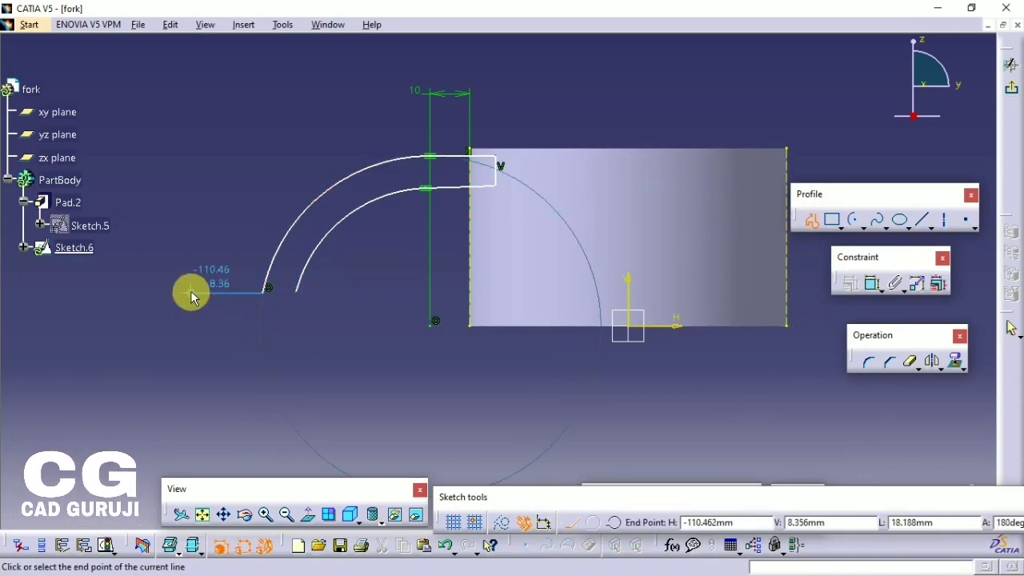
left_click(190, 293)
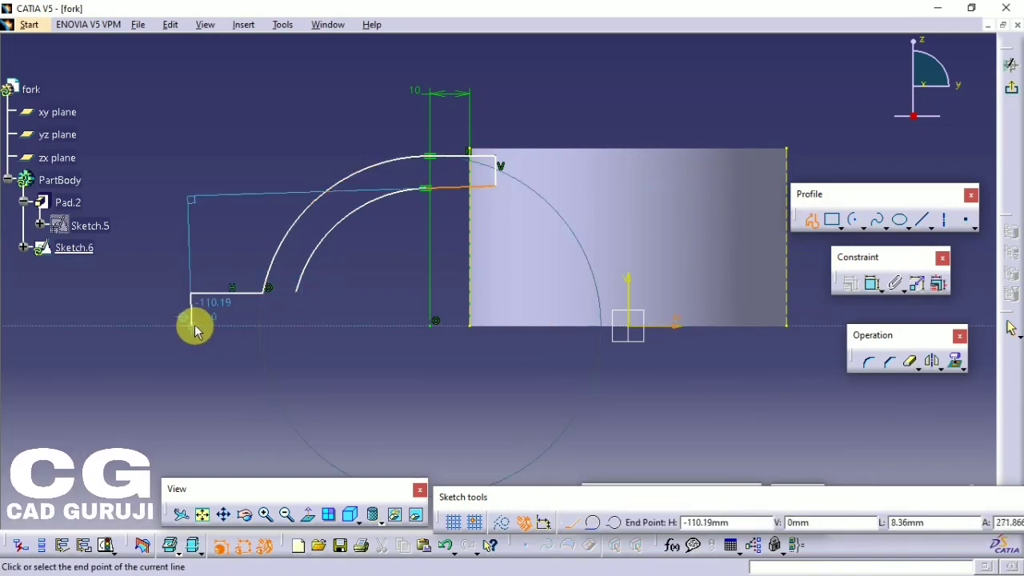
left_click(192, 324)
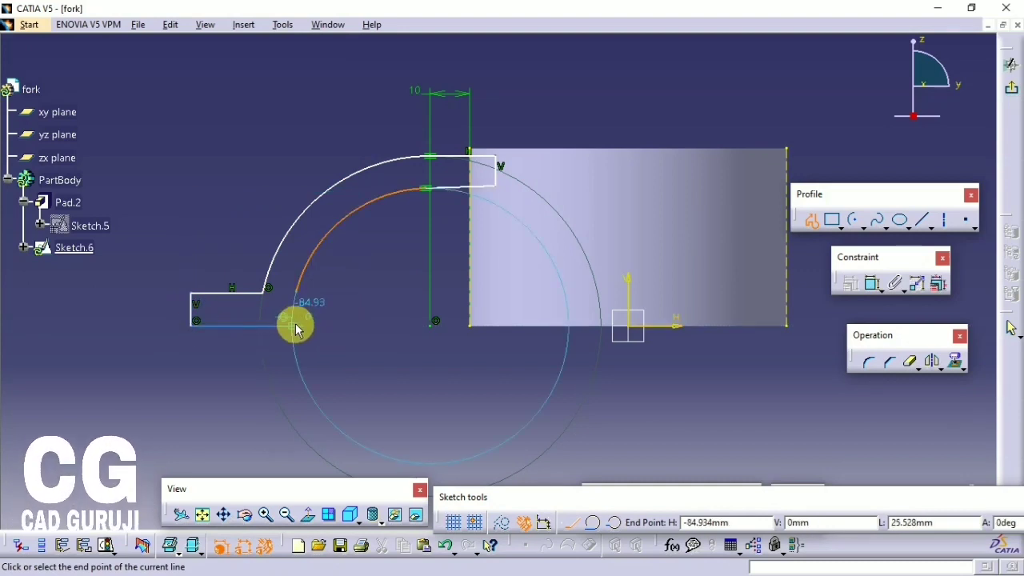
Close the profile with a bottom line and make its end coincident with the inner arc.
left_click(298, 321)
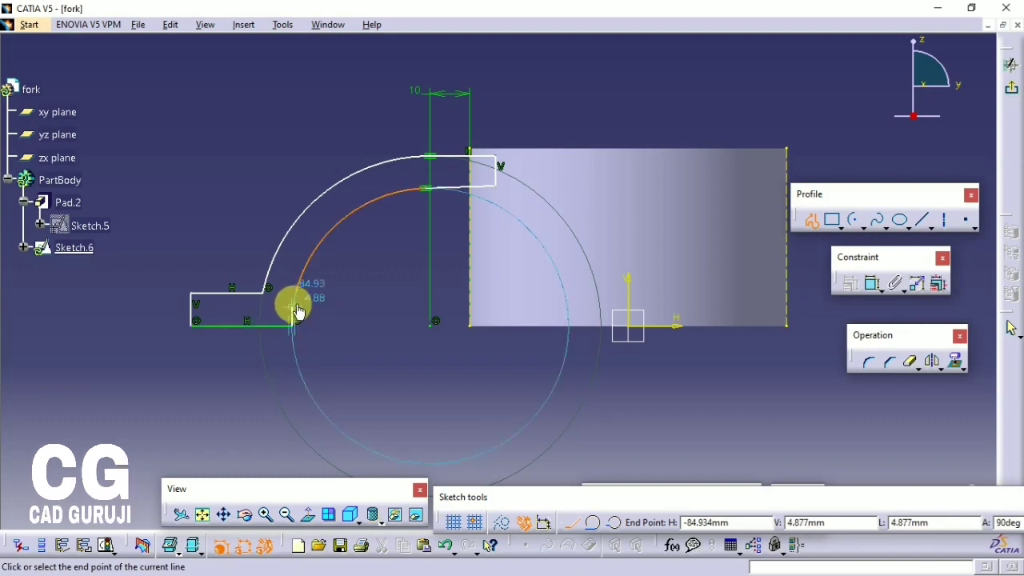
left_click(811, 220)
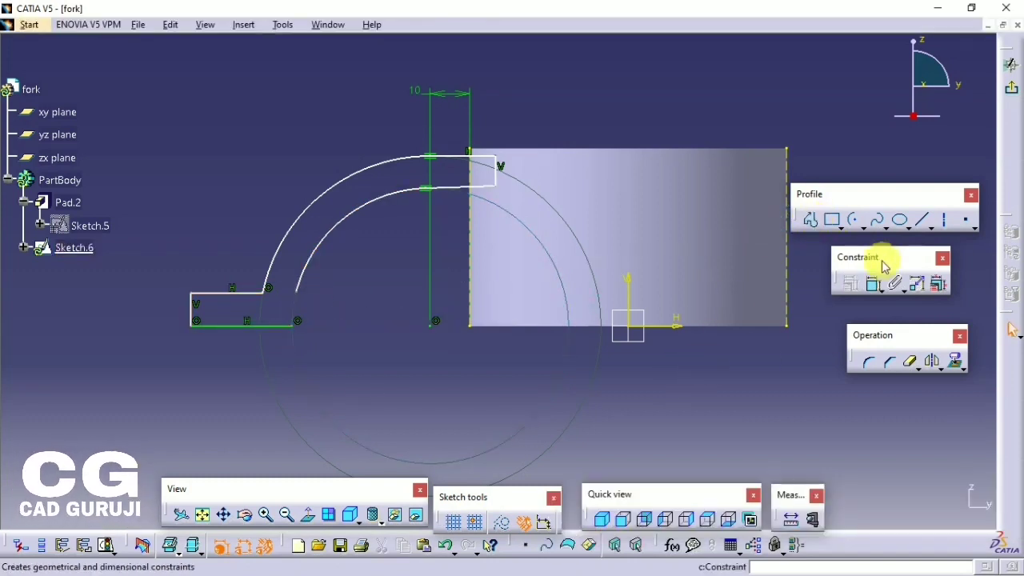
left_click(872, 283)
left_click(296, 321)
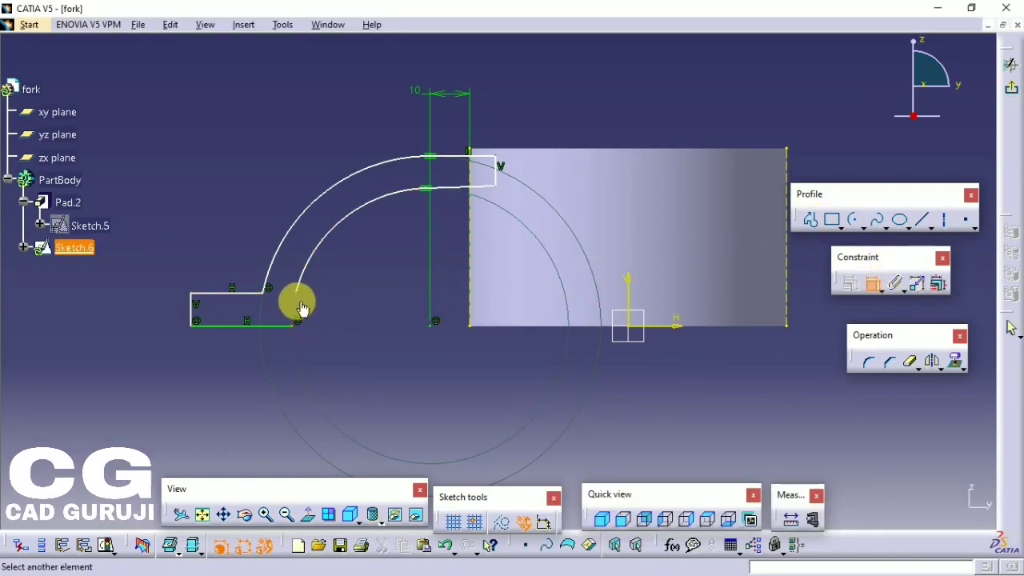
left_click(310, 299)
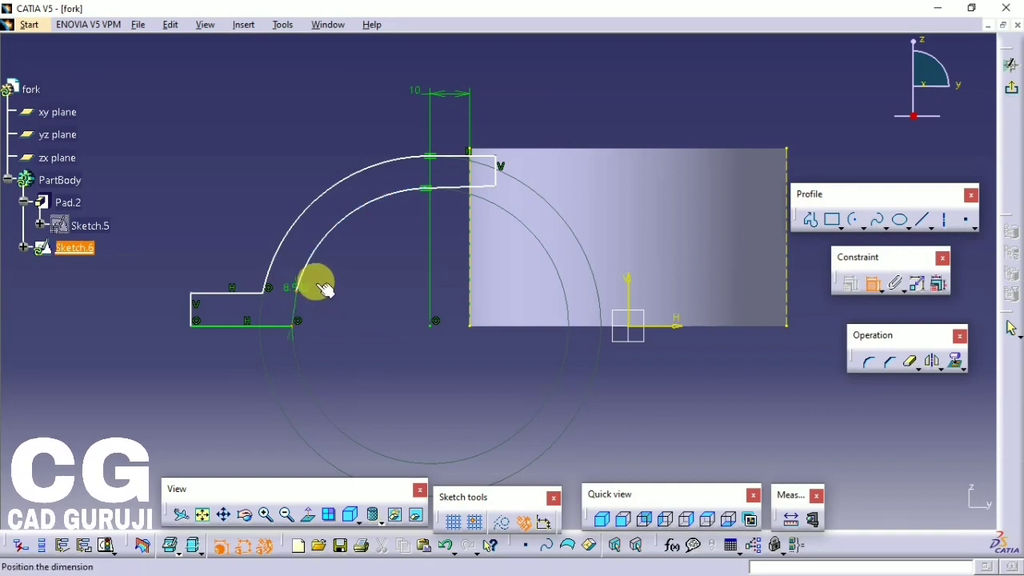
right_click(320, 255)
left_click(382, 380)
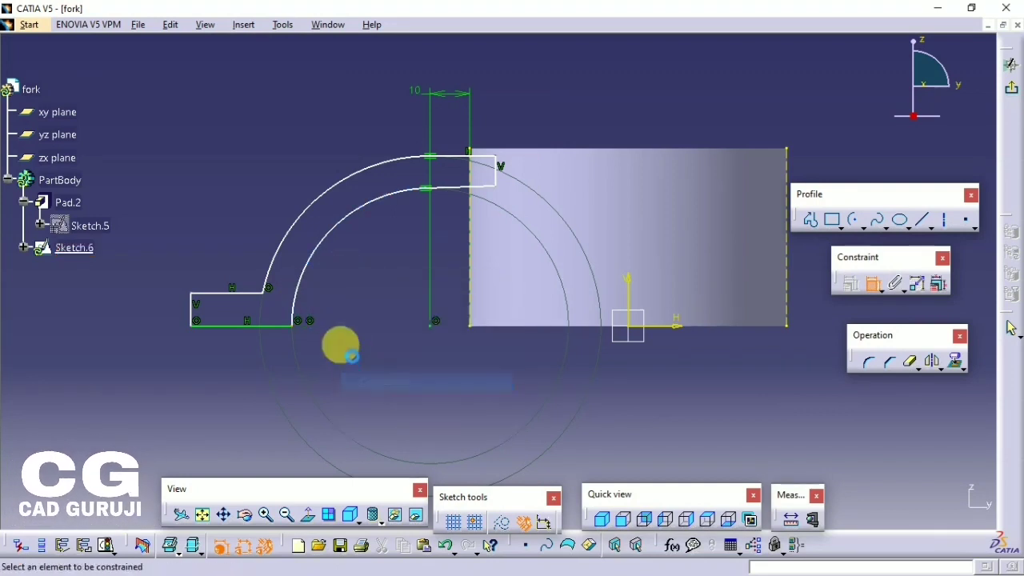
Dimension the inner arc to R 20 and the slot height to 22.
left_click(360, 208)
left_click(384, 279)
double_click(386, 282)
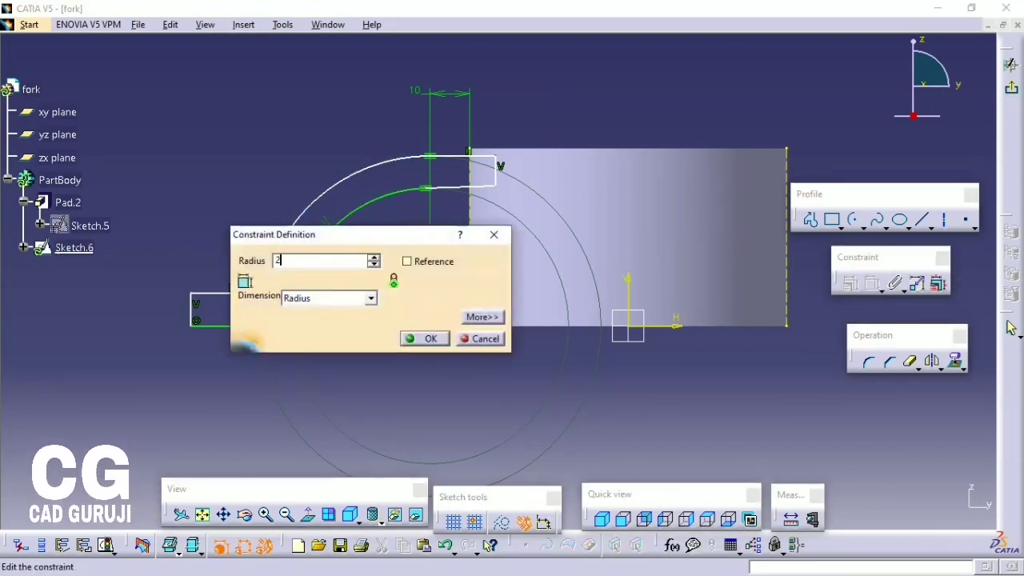
type("20")
key("Return")
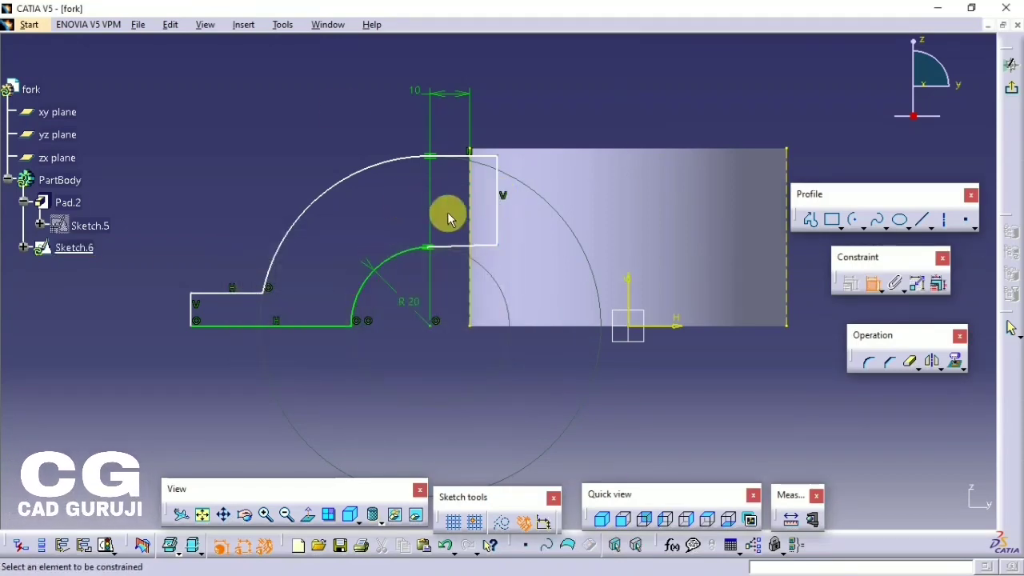
middle_click_drag(382, 200, 283, 224)
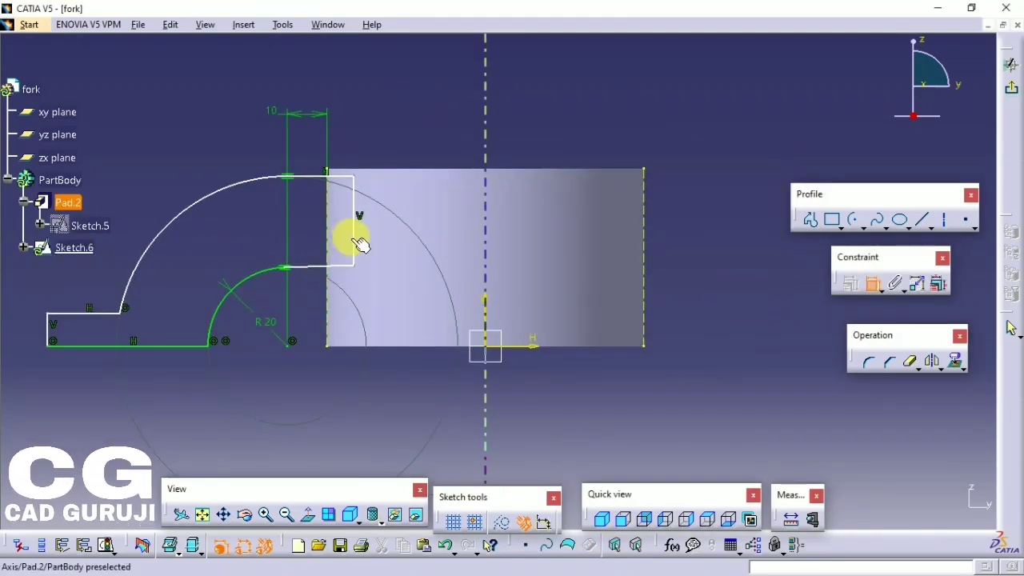
left_click(355, 240)
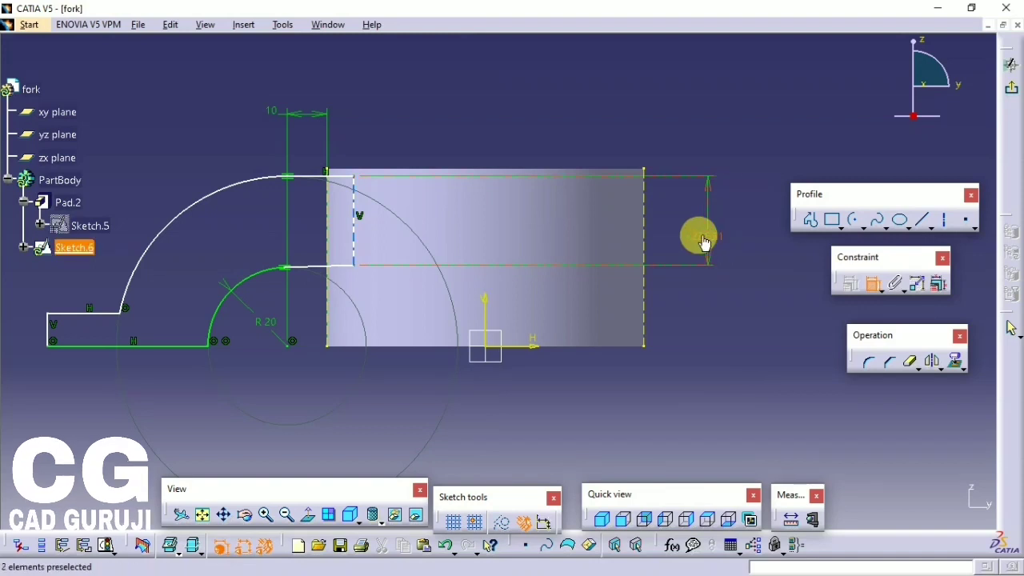
double_click(704, 240)
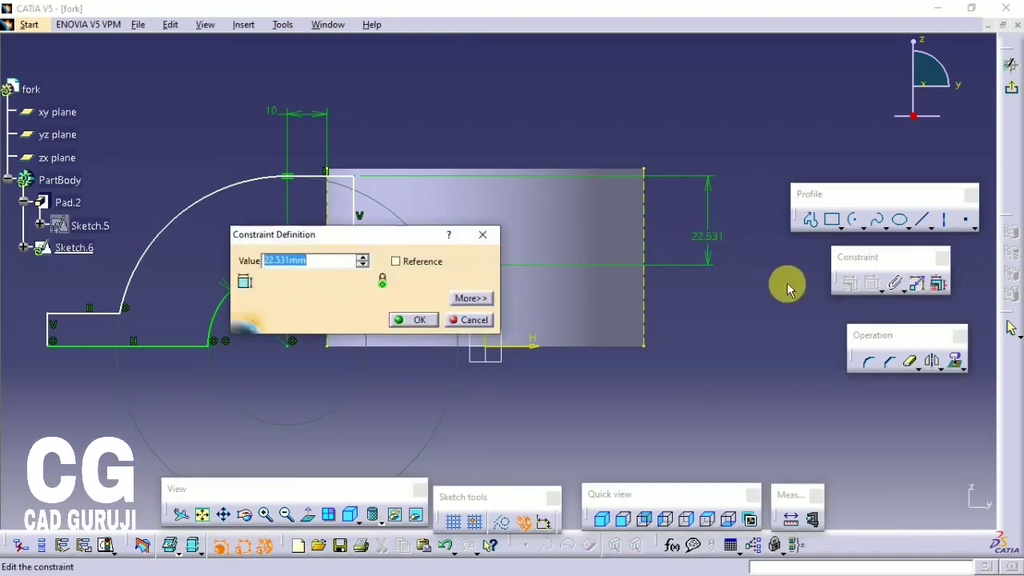
type("22")
key("Return")
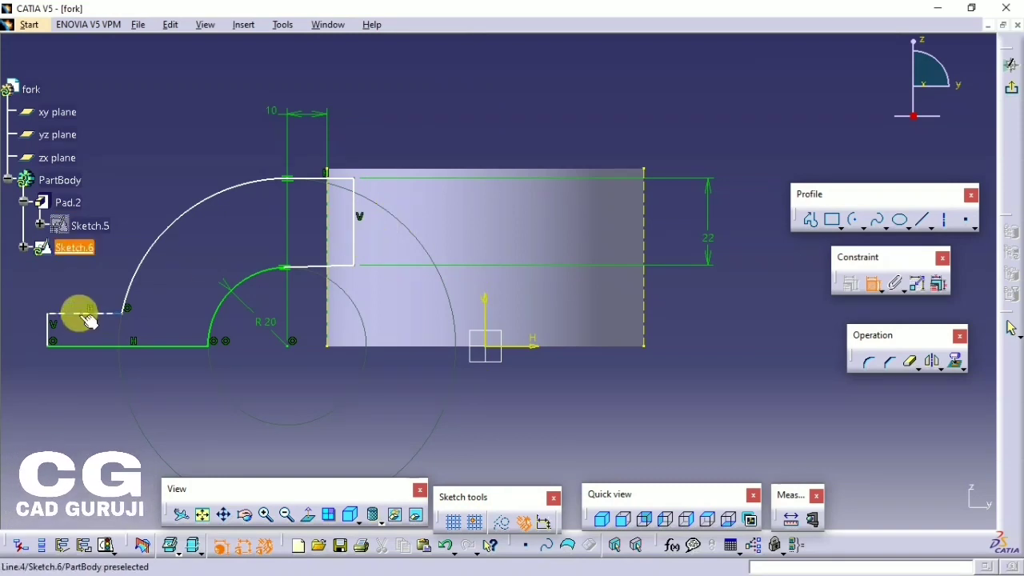
Dimension the left vertical side, first as 35 then halved to 17.5 mm.
left_click(22, 343)
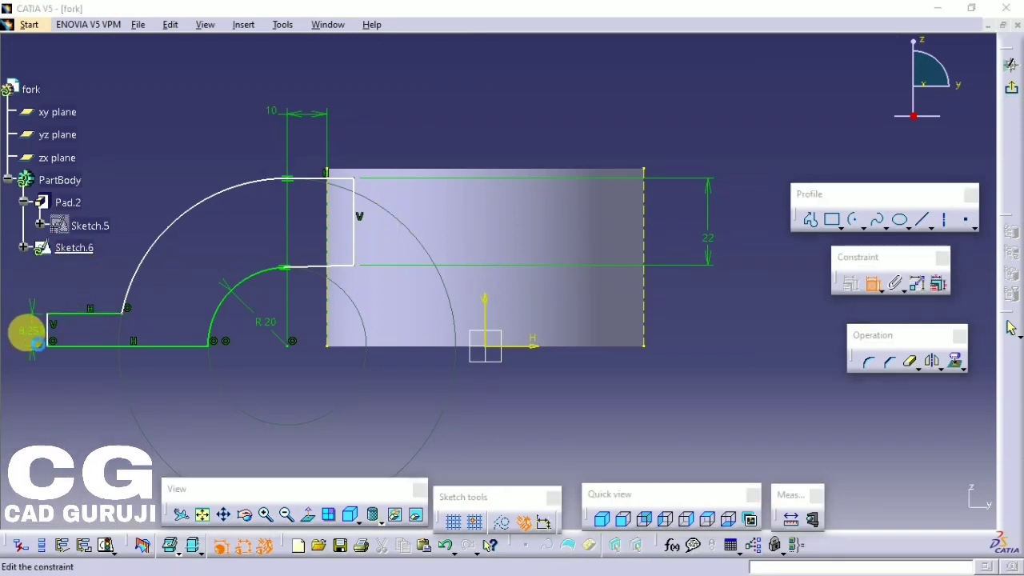
double_click(27, 332)
type("35mm")
key("Return")
middle_click_drag(148, 311, 377, 277)
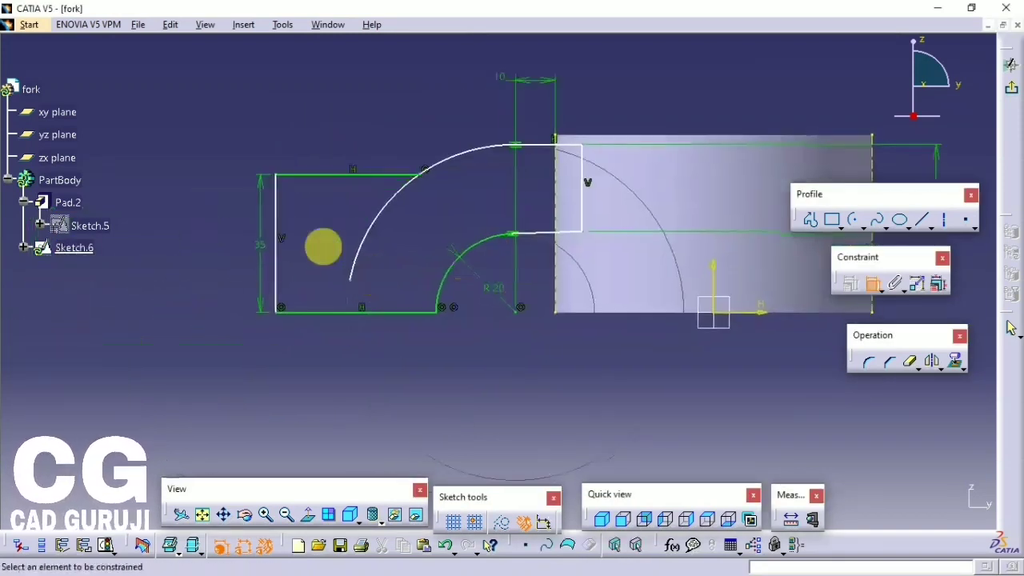
double_click(259, 247)
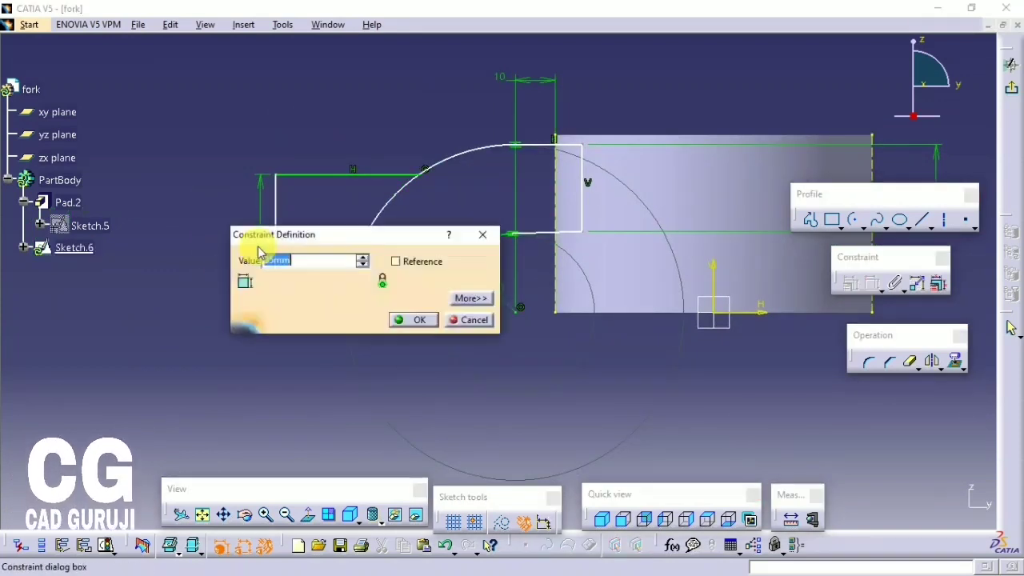
key("Return")
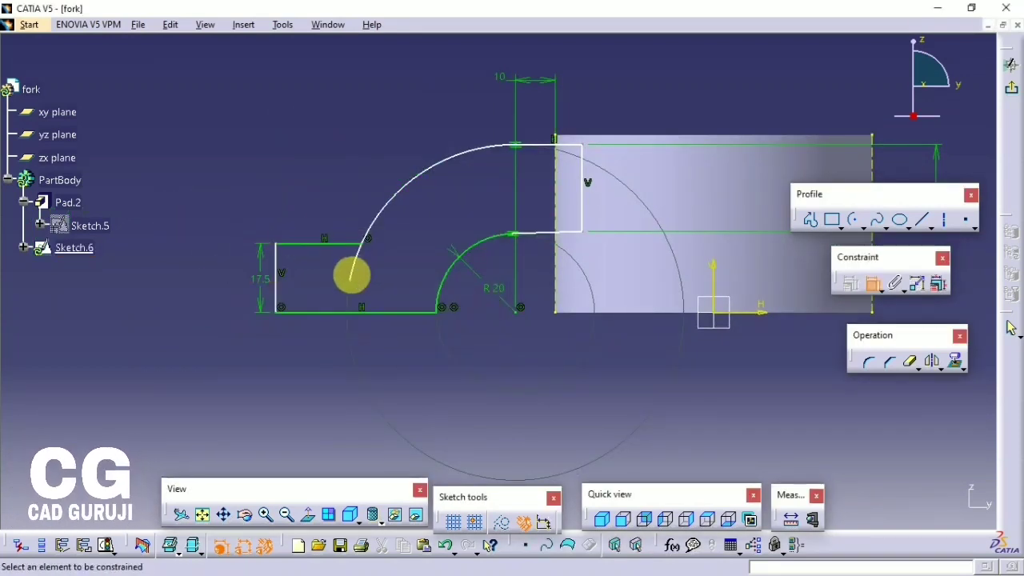
Make the arc endpoint coincident with the other picked point to close the profile.
left_click(368, 240)
right_click(330, 163)
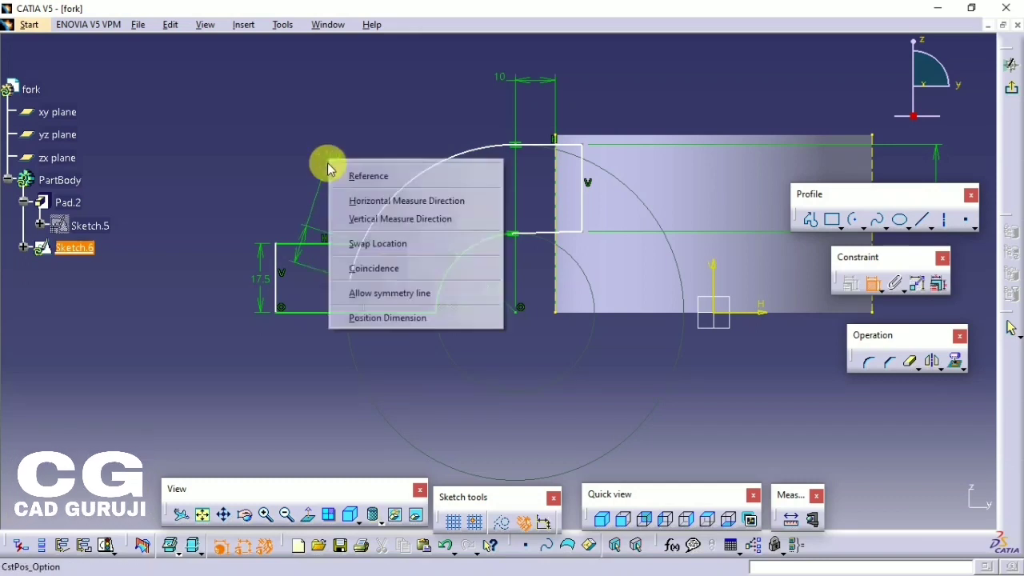
left_click(357, 268)
mouse_move(297, 176)
middle_mouse_down()
mouse_move(221, 147)
mouse_move(220, 160)
middle_mouse_up()
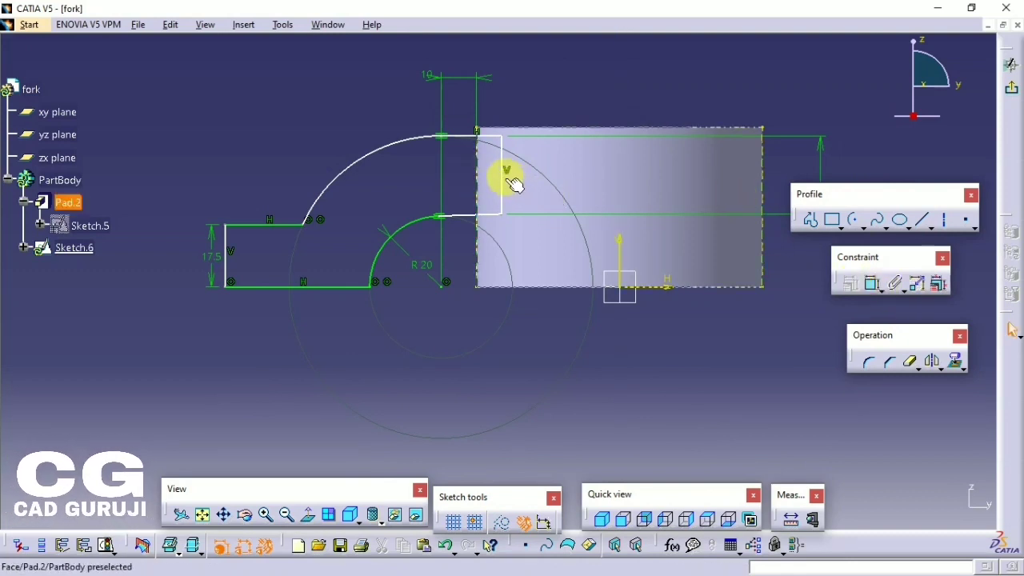
Reposition the vertical profile lines and make the sloped joining line horizontal.
left_click_drag(509, 177, 531, 170)
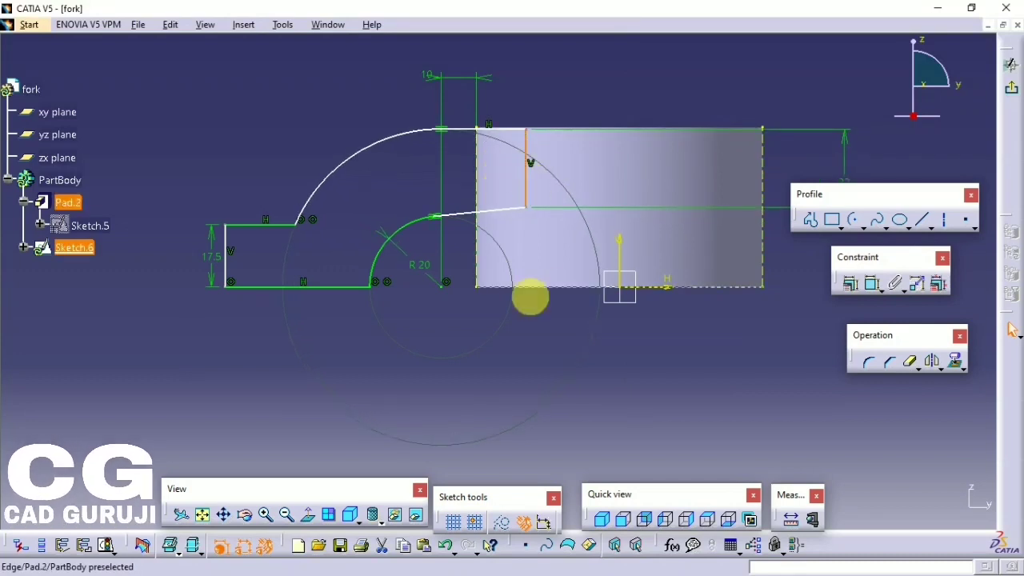
right_click(498, 210)
left_click(690, 481)
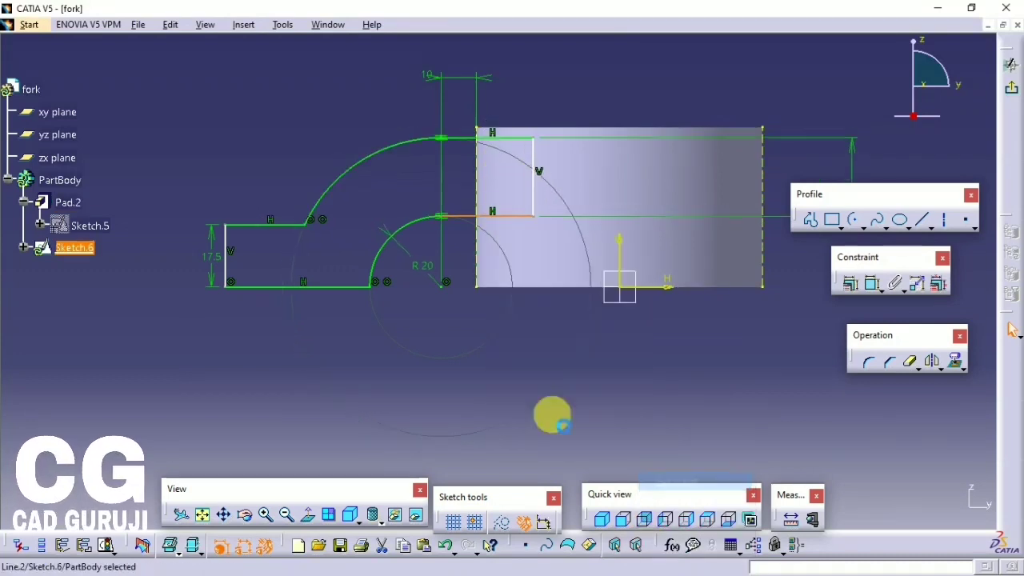
left_click(484, 352)
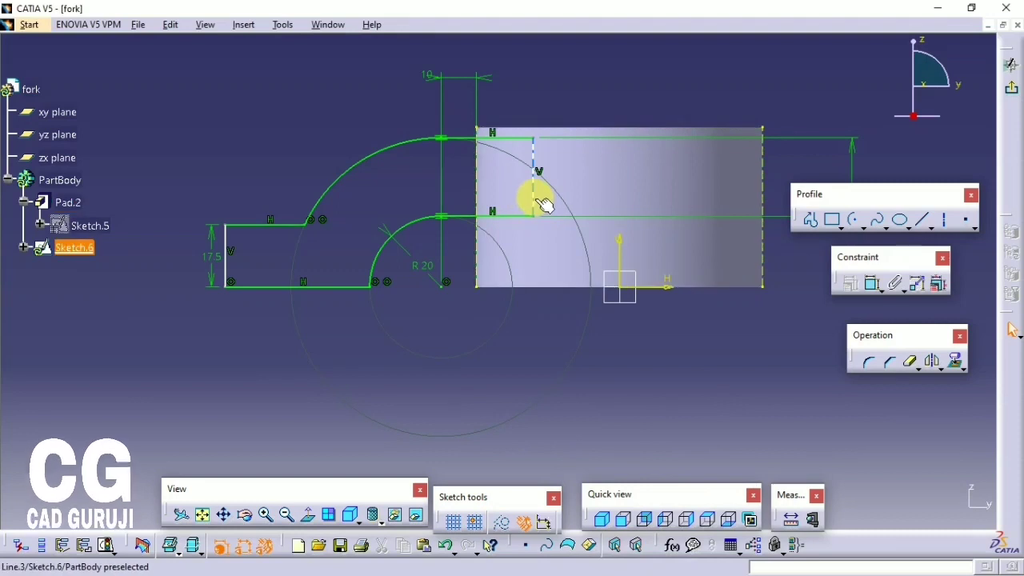
left_click_drag(544, 205, 506, 201)
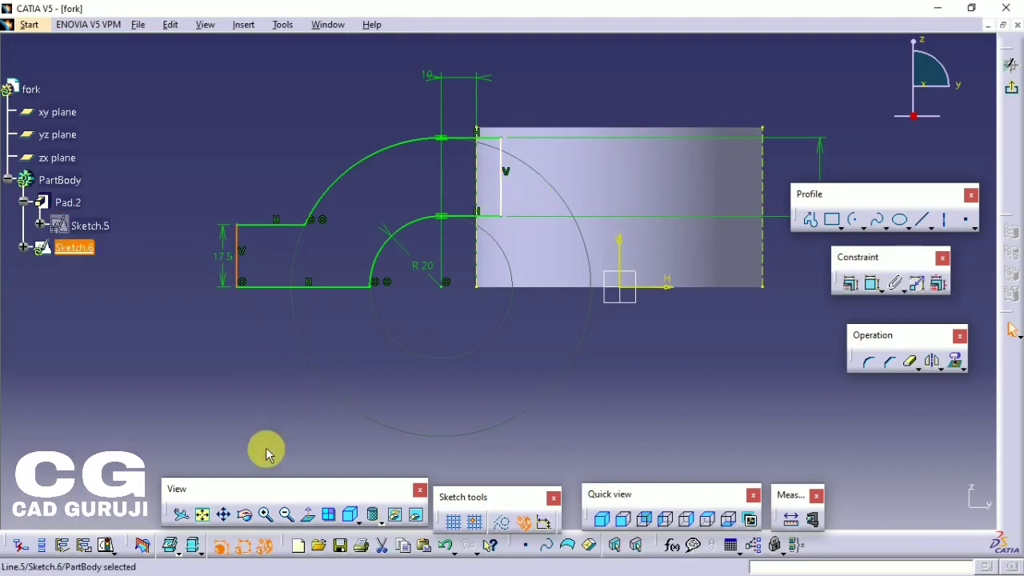
Dimension the top left line to 20 mm and exit the sketch.
left_click(873, 284)
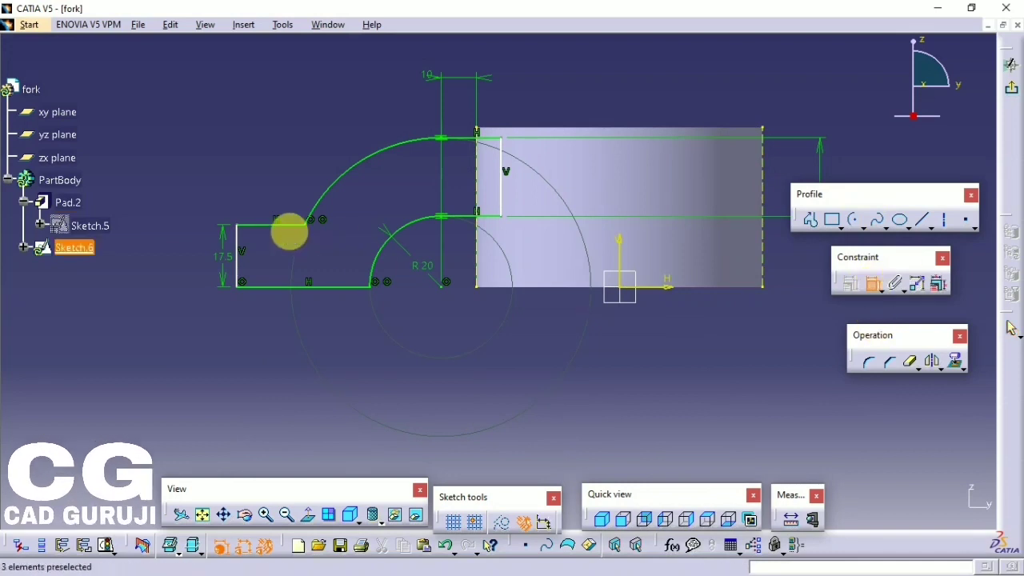
left_click(287, 227)
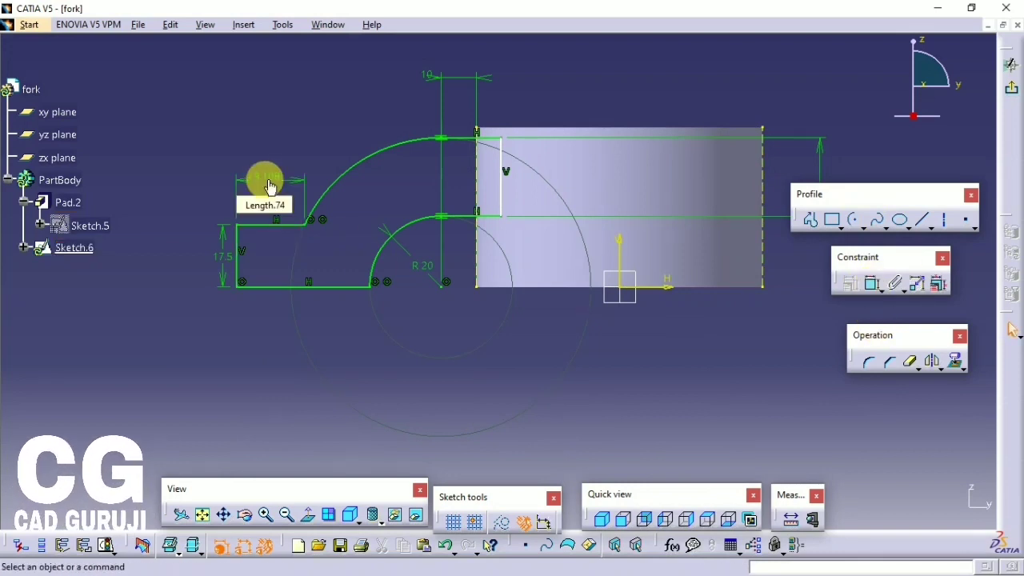
double_click(270, 186)
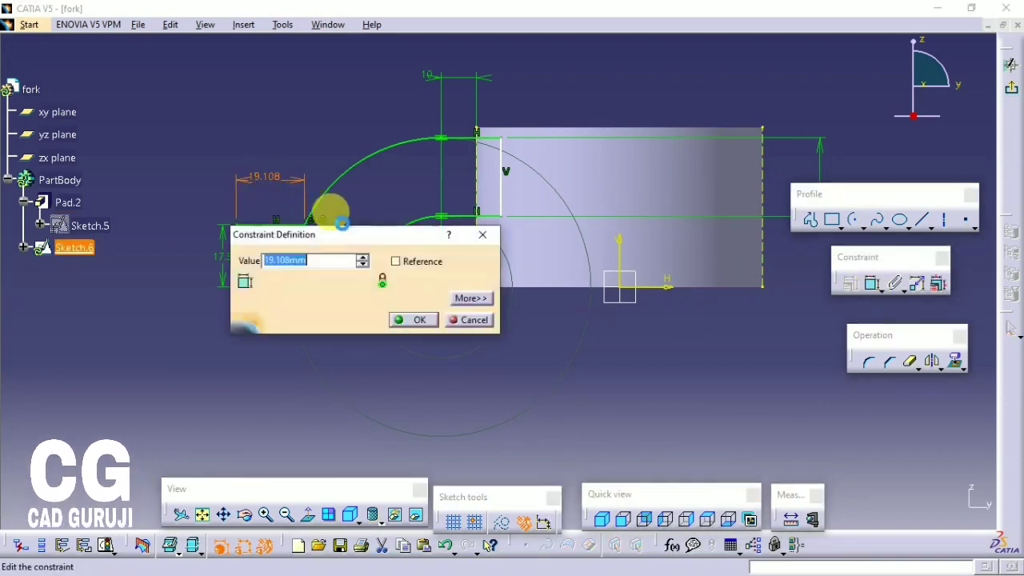
key("Return")
left_click(333, 216)
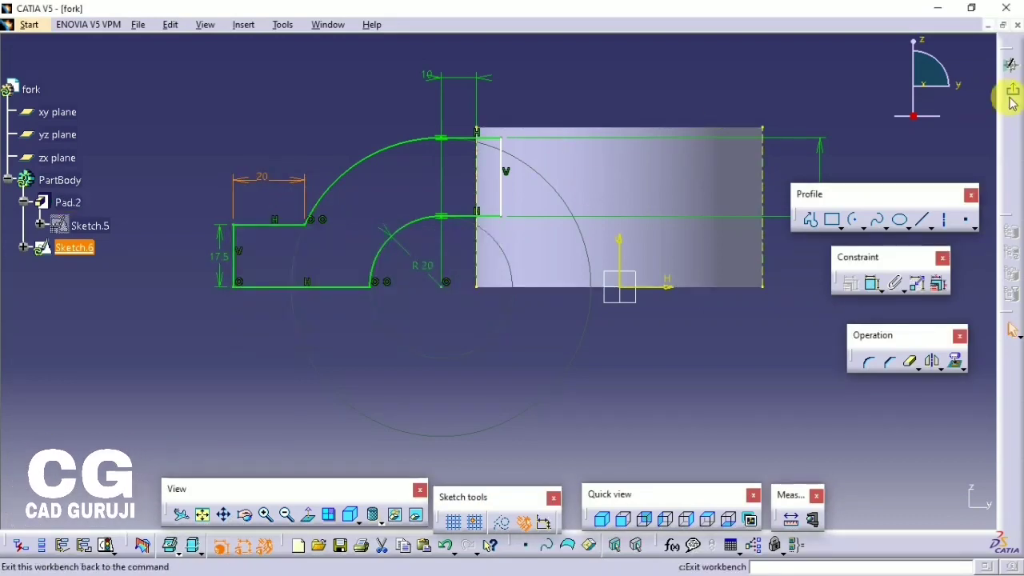
left_click(1012, 87)
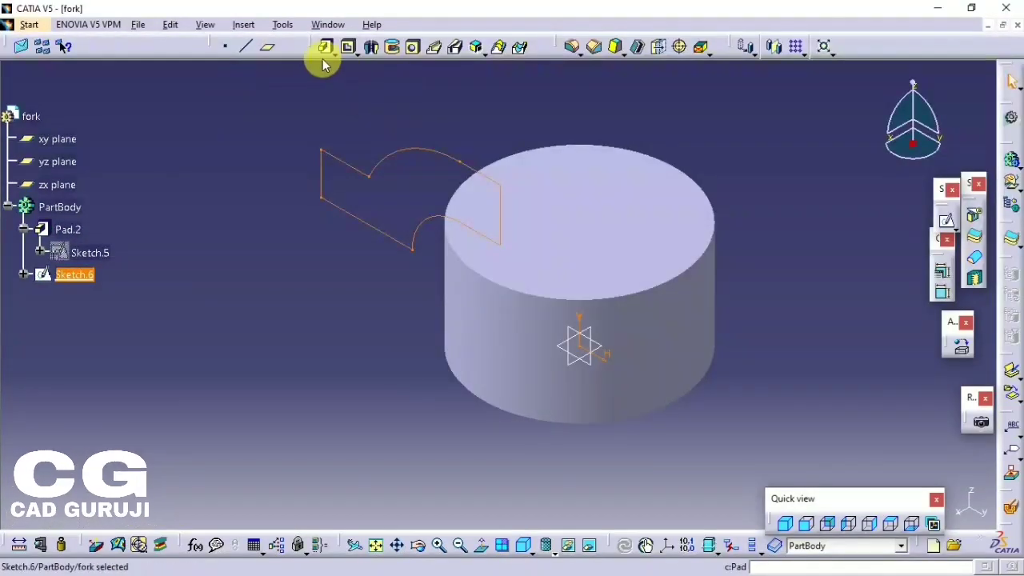
Pad the arm profile 45 mm with mirrored extent, then orbit to view the boss underside.
left_click(324, 50)
left_click(639, 312)
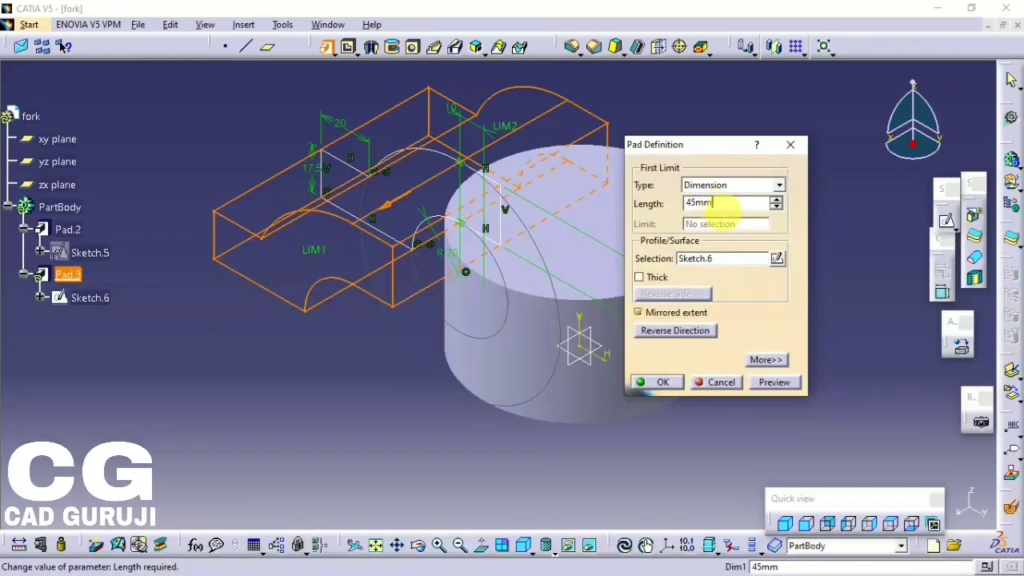
key("Return")
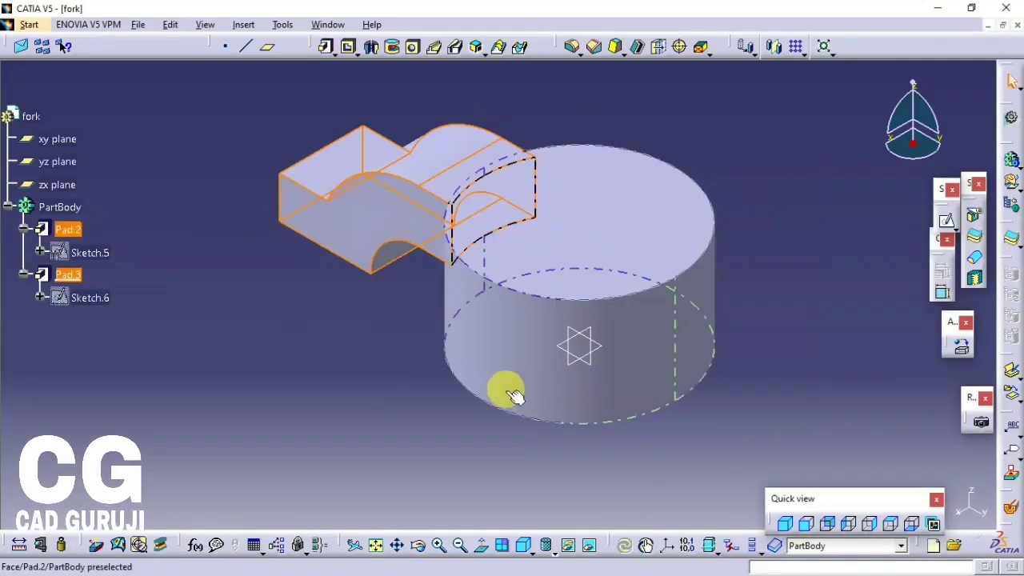
mouse_move(441, 373)
middle_mouse_down()
mouse_move(578, 413)
mouse_move(670, 155)
mouse_move(539, 443)
mouse_move(631, 247)
mouse_move(565, 257)
middle_mouse_up()
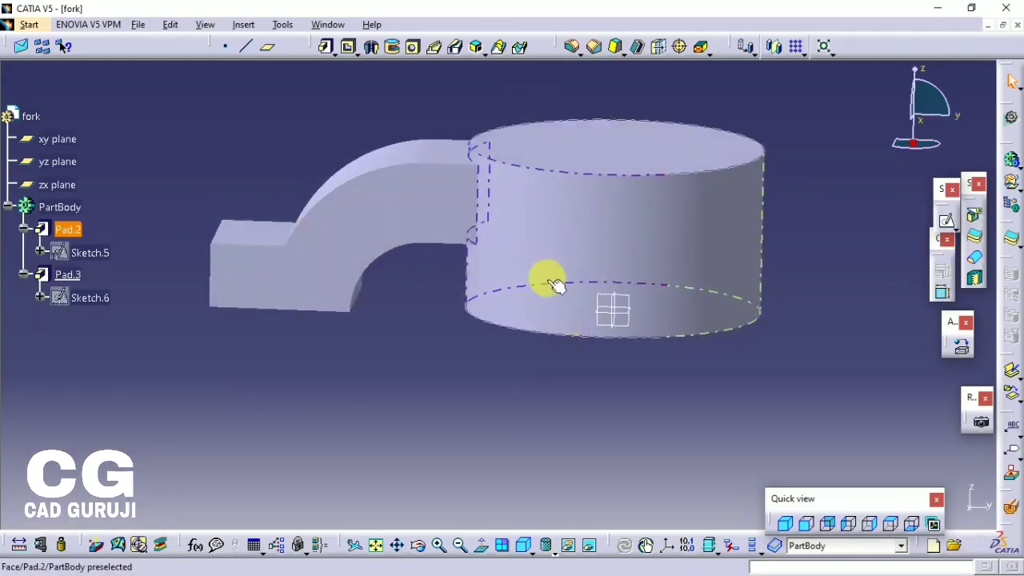
middle_click_drag(400, 130, 671, 311)
Sketch a rectangle across the boss's bottom face with a 20 mm height, then exit.
left_click(632, 346)
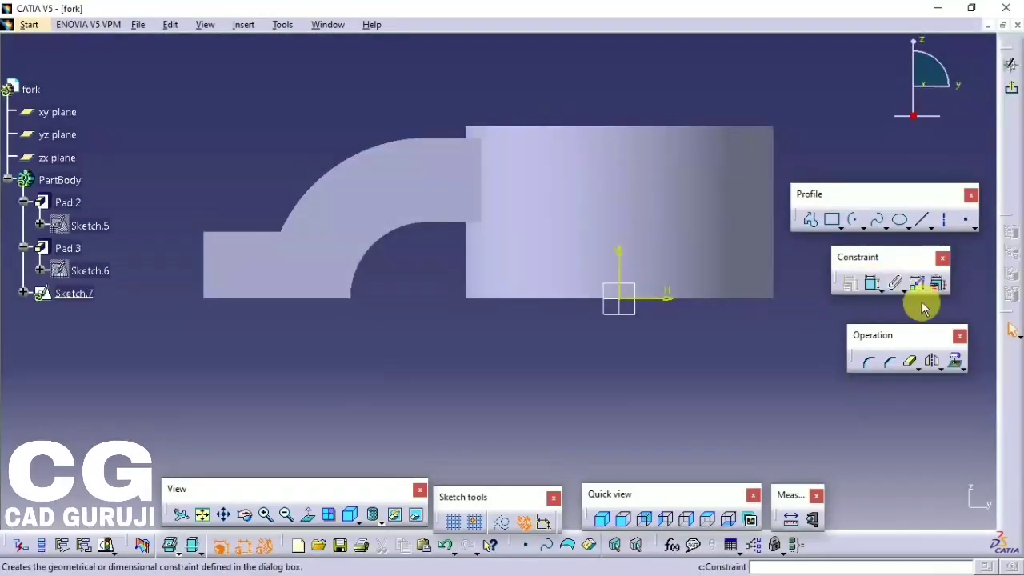
left_click(833, 222)
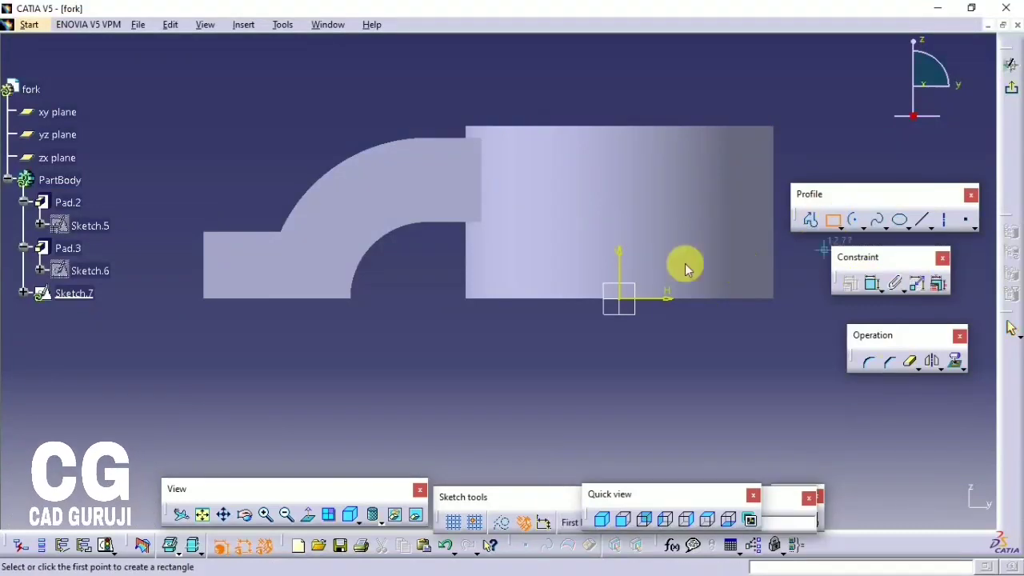
left_click(424, 299)
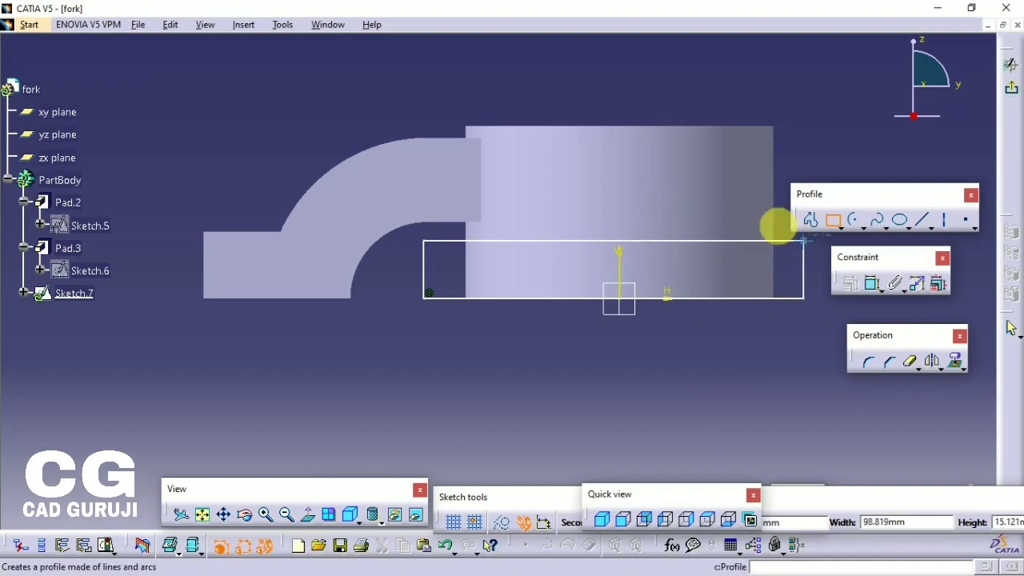
middle_click_drag(739, 238, 647, 279)
left_click(732, 268)
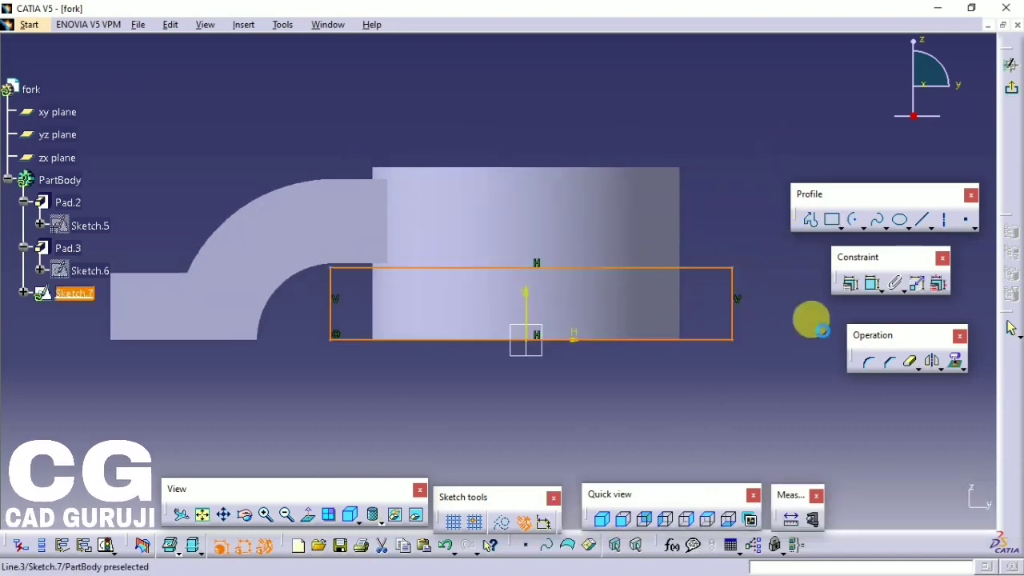
left_click(866, 289)
left_click(733, 309)
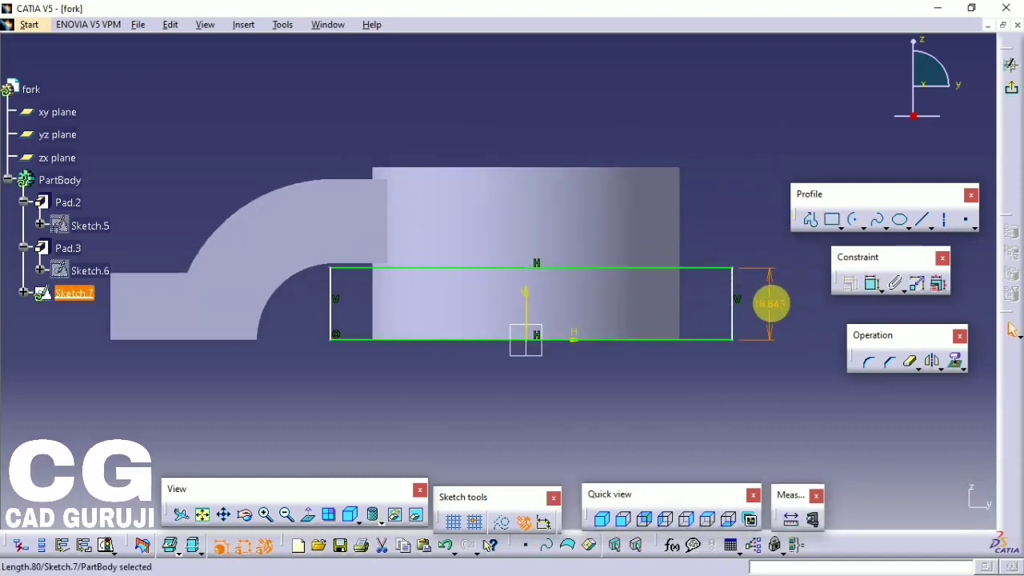
double_click(771, 304)
type("20")
key("Return")
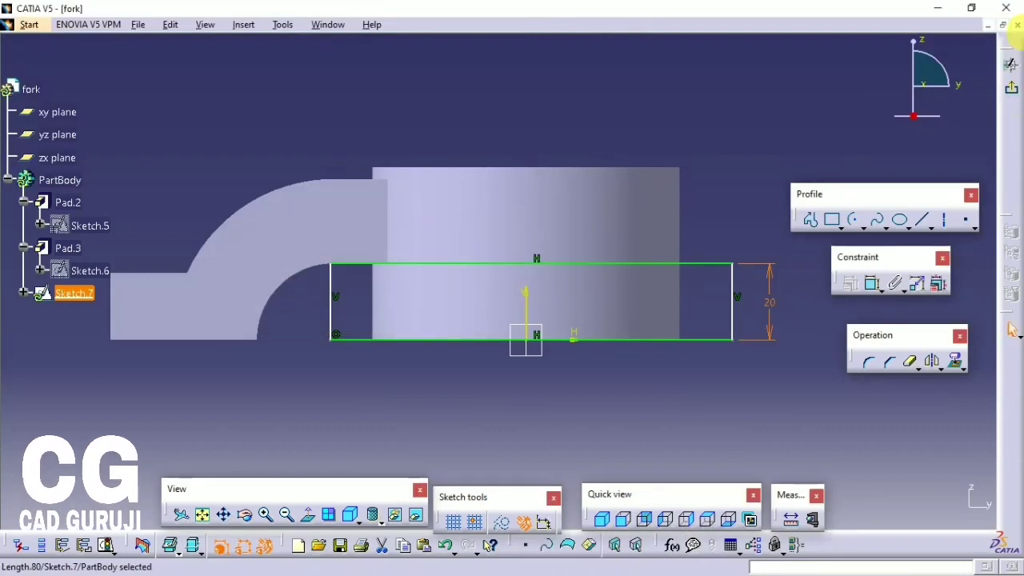
left_click(1002, 96)
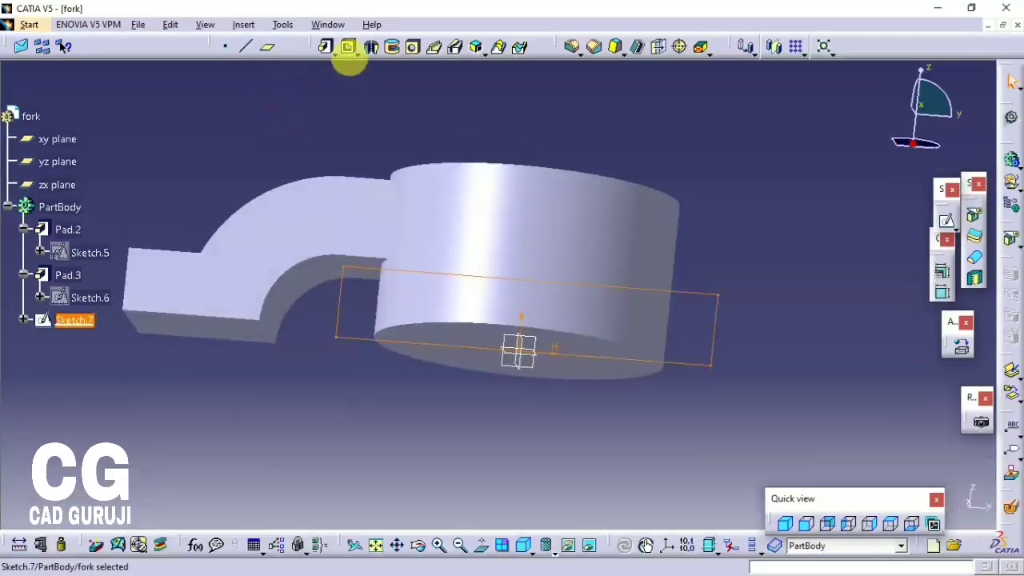
Pocket the rectangle 17.5 mm deep with mirrored extent, creating Pocket.1.
left_click(350, 47)
left_click(699, 309)
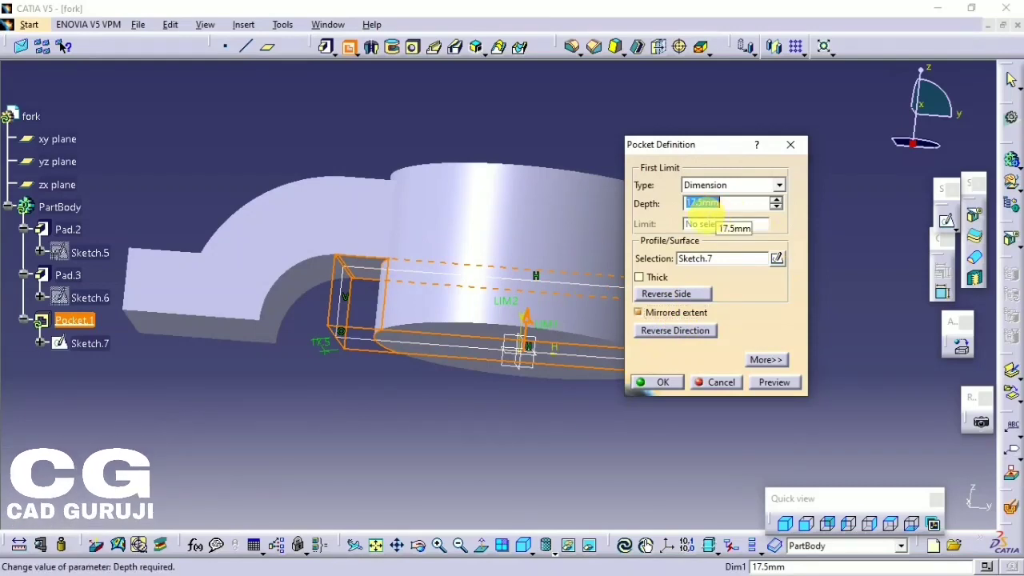
key("Return")
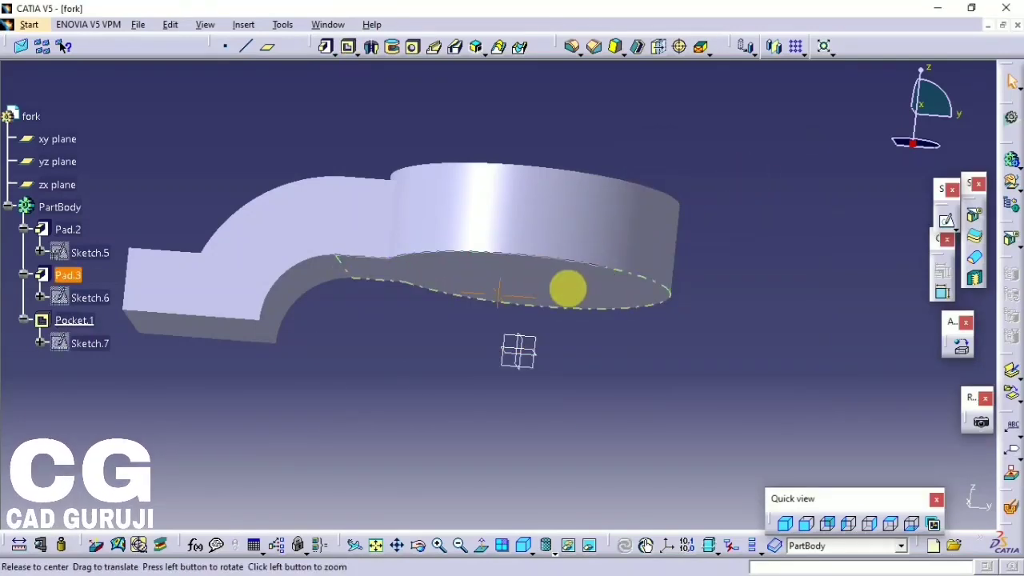
mouse_move(566, 288)
middle_mouse_down()
mouse_move(617, 327)
mouse_move(464, 199)
mouse_move(647, 233)
mouse_move(430, 306)
mouse_move(480, 331)
mouse_move(424, 293)
middle_mouse_up()
Round the arm's two end edges with a 17.5 mm EdgeFillet.3 into a cylindrical tip.
middle_click_drag(510, 327, 528, 320)
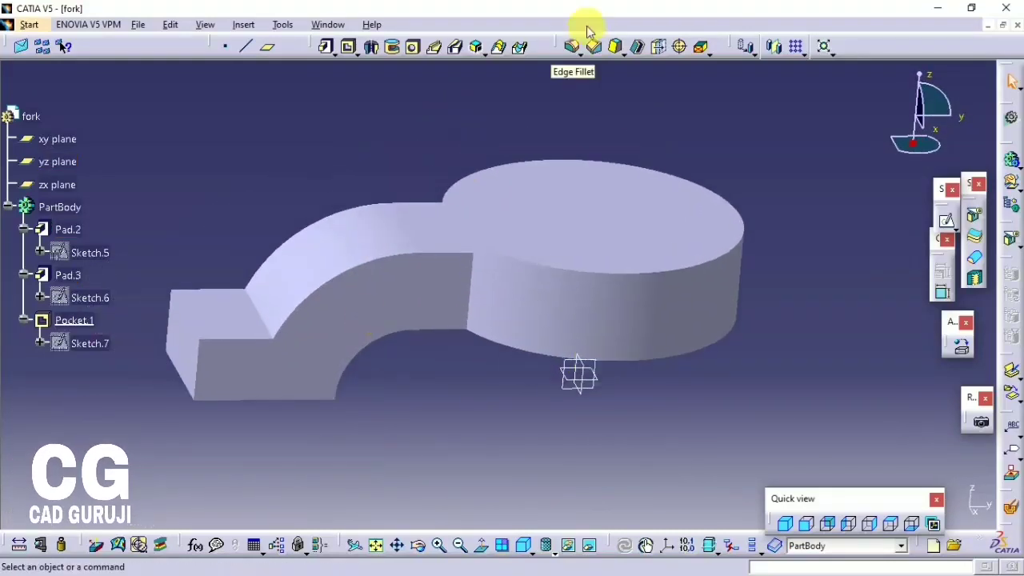
left_click(571, 46)
left_click(240, 340)
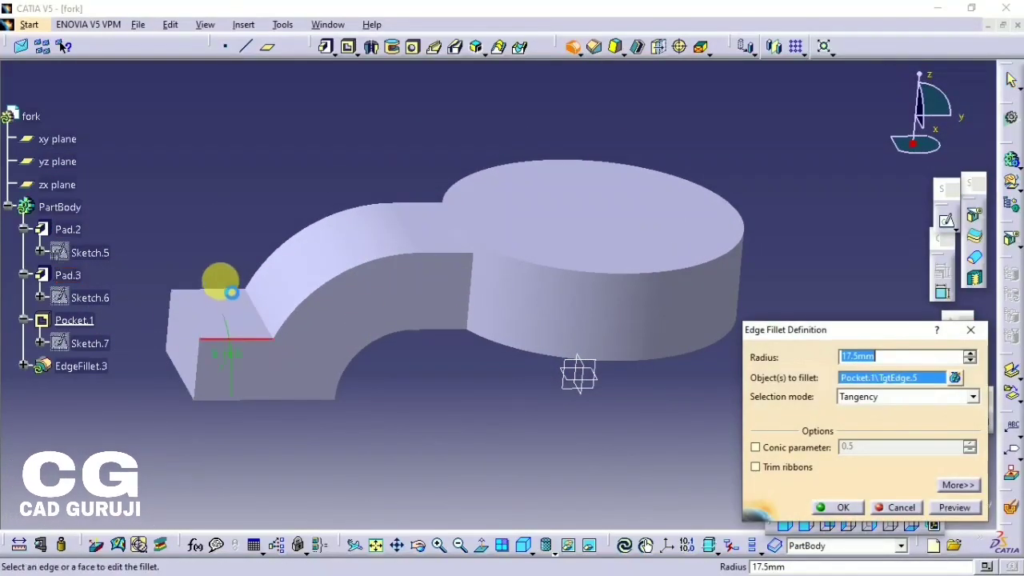
left_click(273, 312)
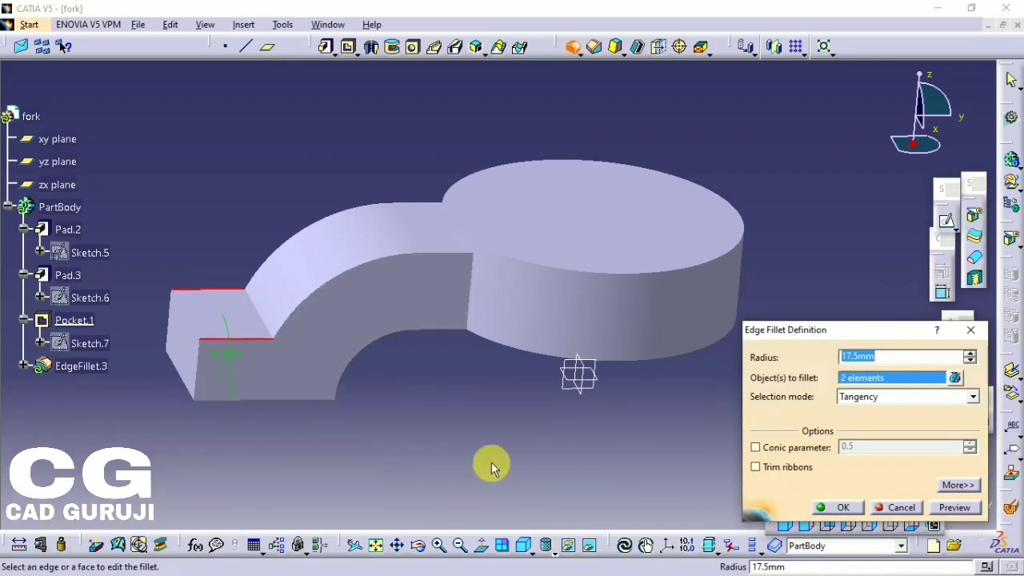
left_click(847, 507)
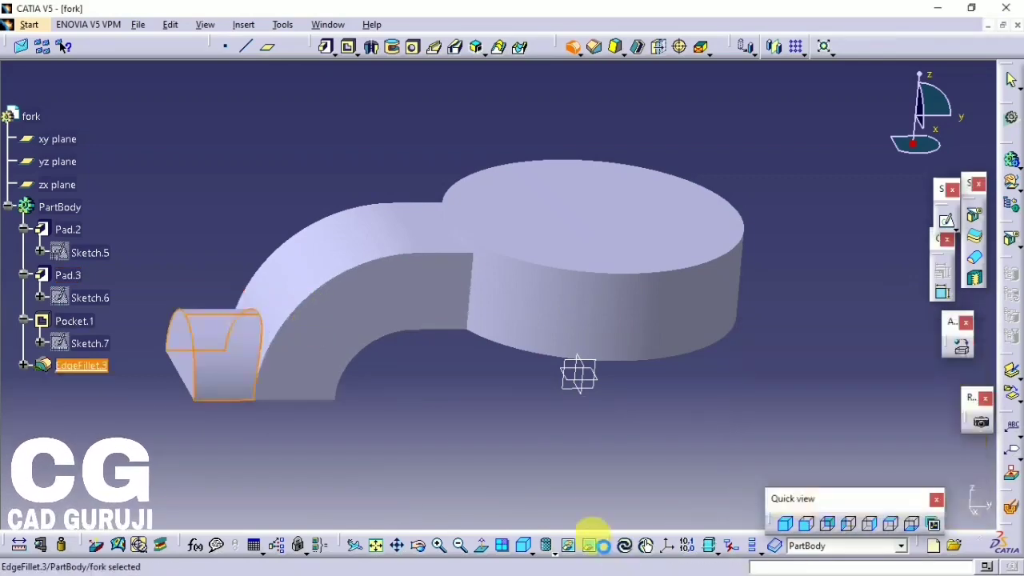
mouse_move(487, 338)
middle_mouse_down()
mouse_move(533, 518)
mouse_move(693, 393)
mouse_move(536, 389)
mouse_move(583, 325)
mouse_move(632, 319)
middle_mouse_up()
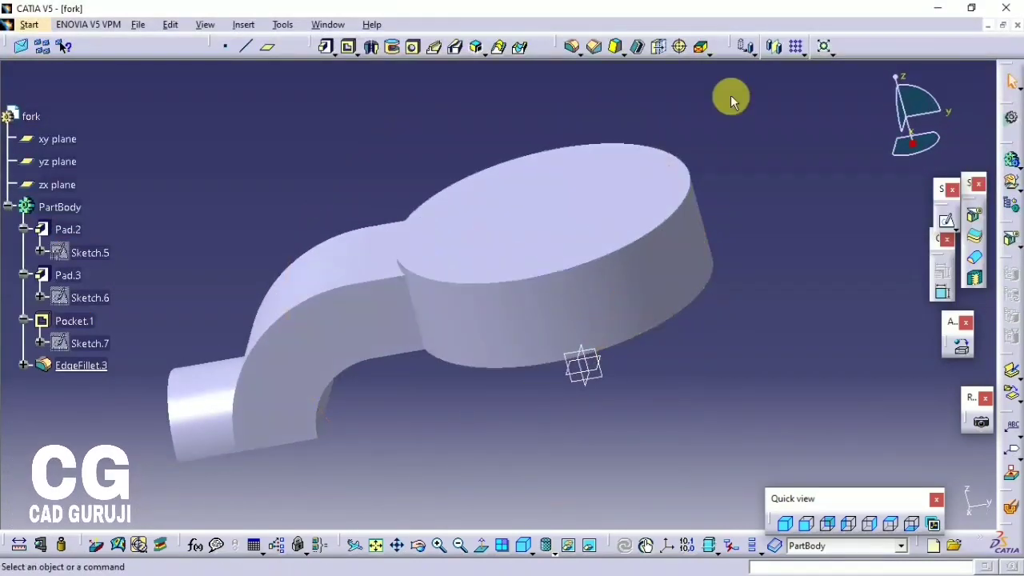
left_click(413, 48)
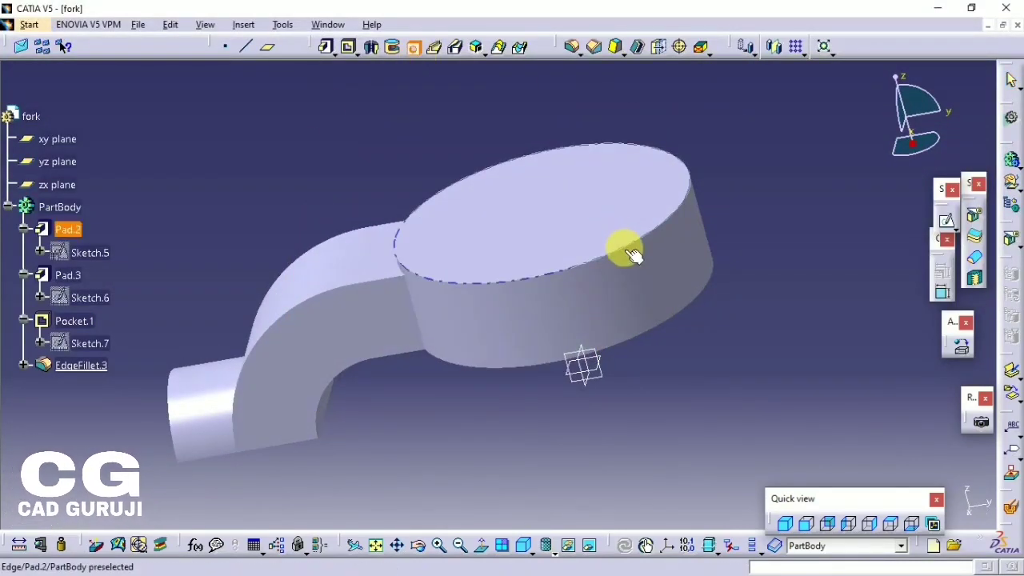
Bore Hole.1, 40 mm diameter, from the boss's top face Up To Last.
left_click(549, 212)
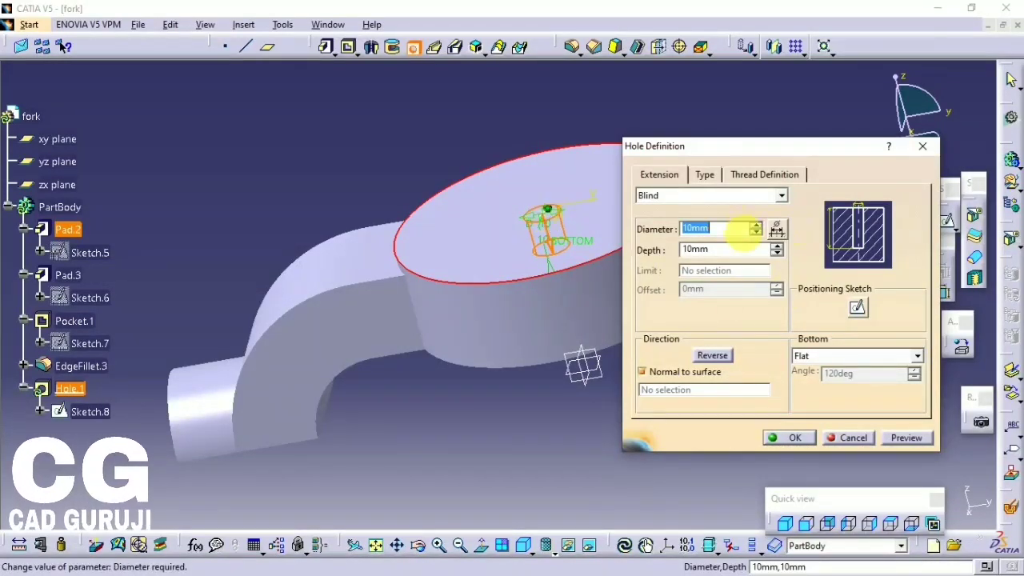
type("40")
left_click(666, 197)
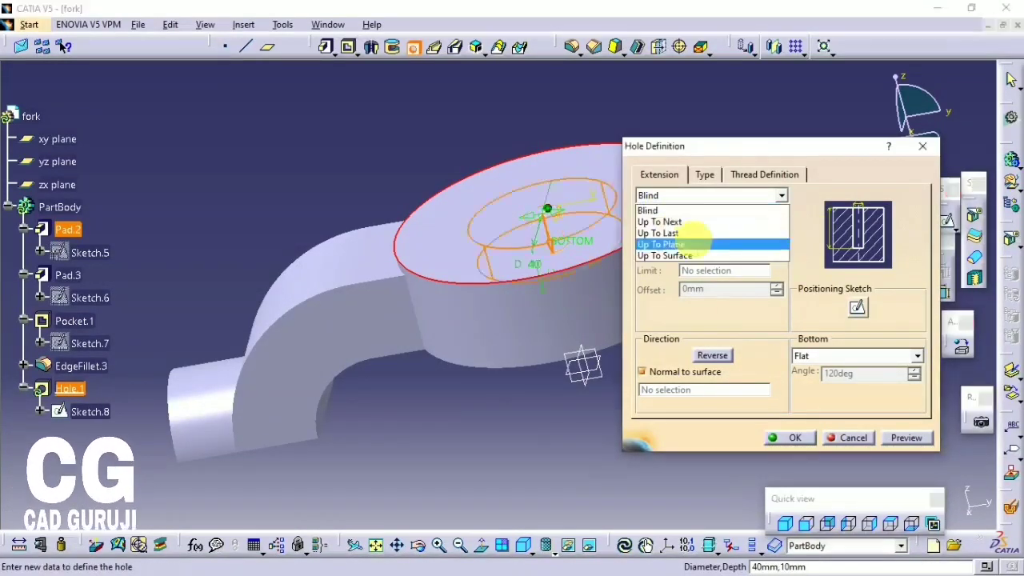
left_click(709, 231)
left_click(807, 437)
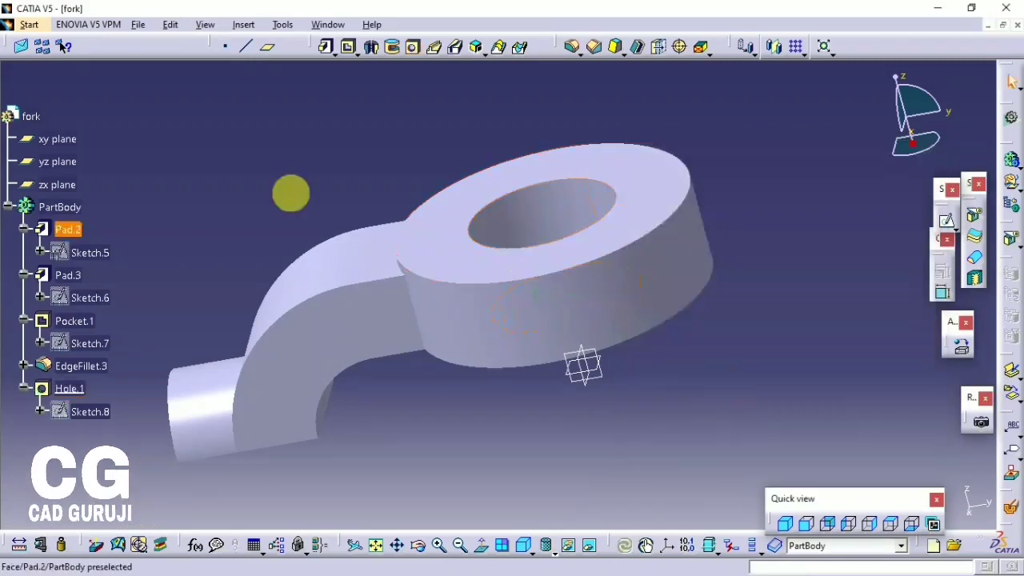
left_click(59, 208)
Mirror the fork body about the xy plane to form the second prong.
left_click(775, 46)
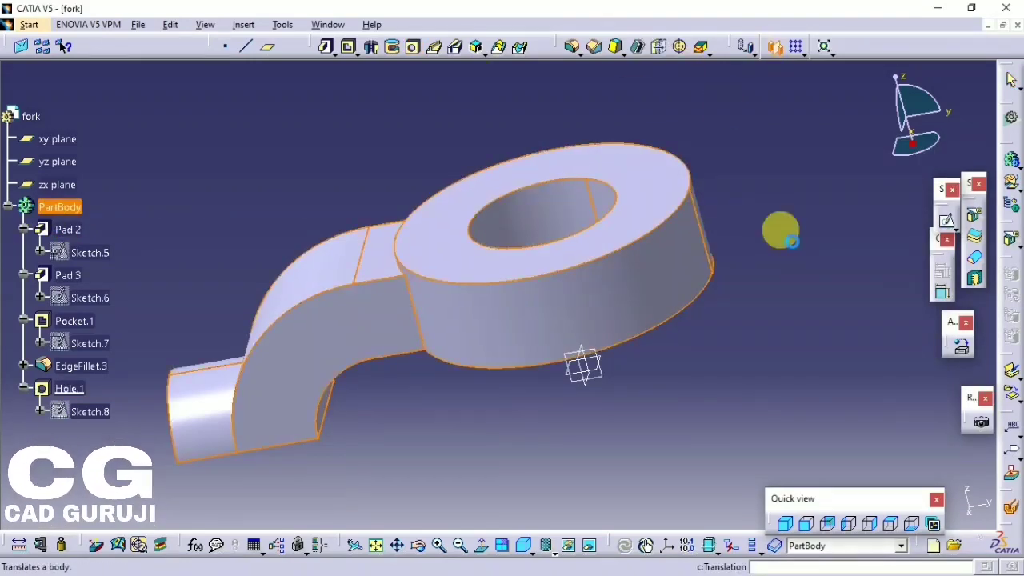
left_click(602, 373)
left_click(880, 509)
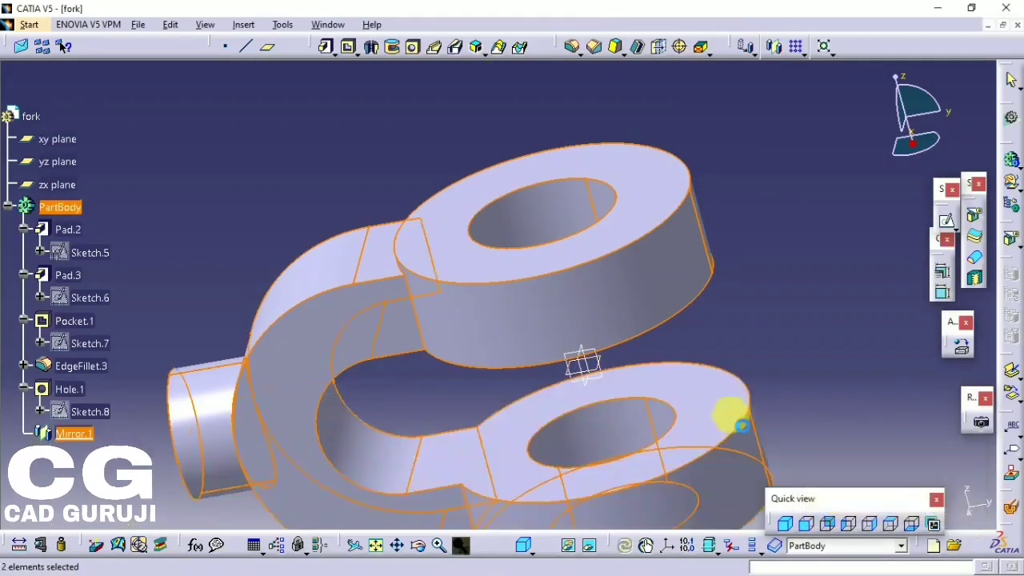
mouse_move(732, 416)
middle_mouse_down()
mouse_move(680, 297)
mouse_move(594, 371)
mouse_move(589, 392)
mouse_move(491, 355)
mouse_move(475, 256)
mouse_move(474, 311)
middle_mouse_up()
left_click(474, 310)
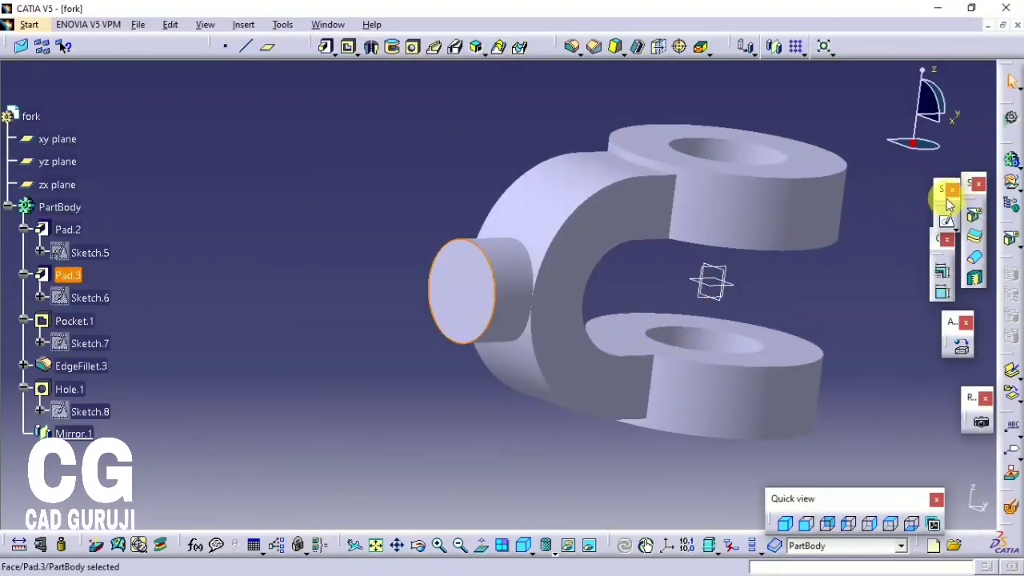
Sketch a 30 mm diameter circle at the origin on the boss's end face.
left_click(974, 218)
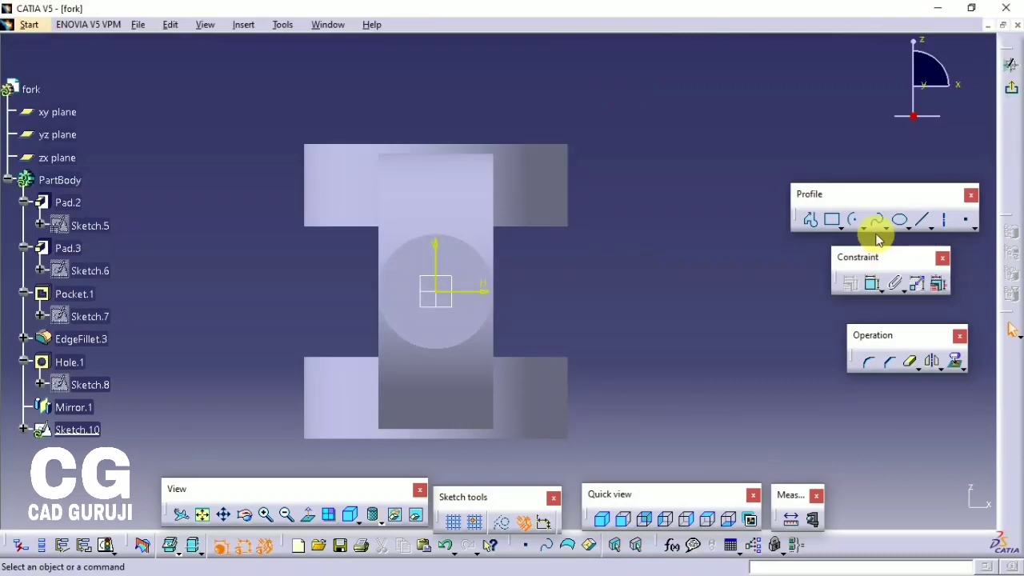
left_click(861, 231)
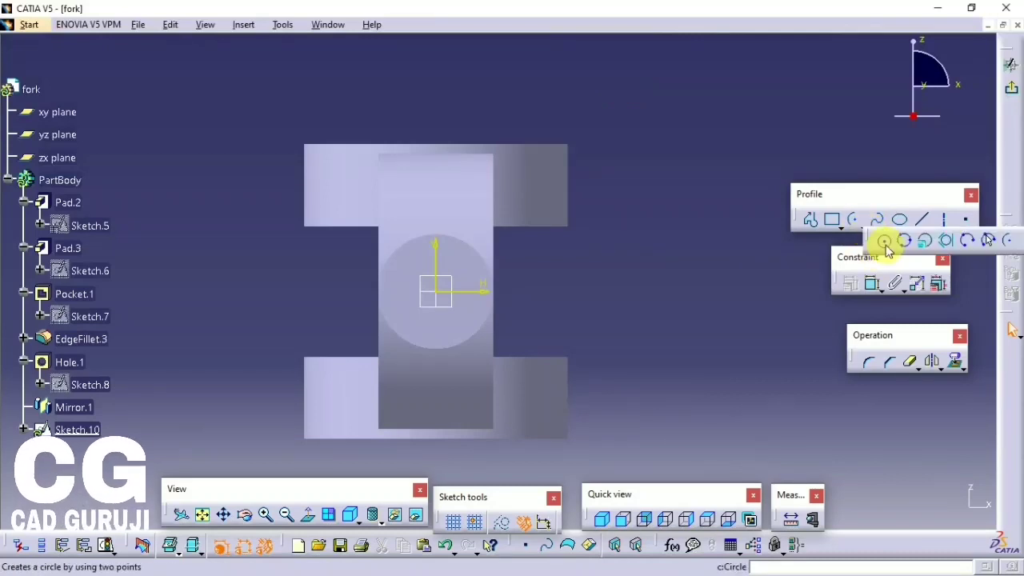
left_click(435, 292)
left_click(473, 290)
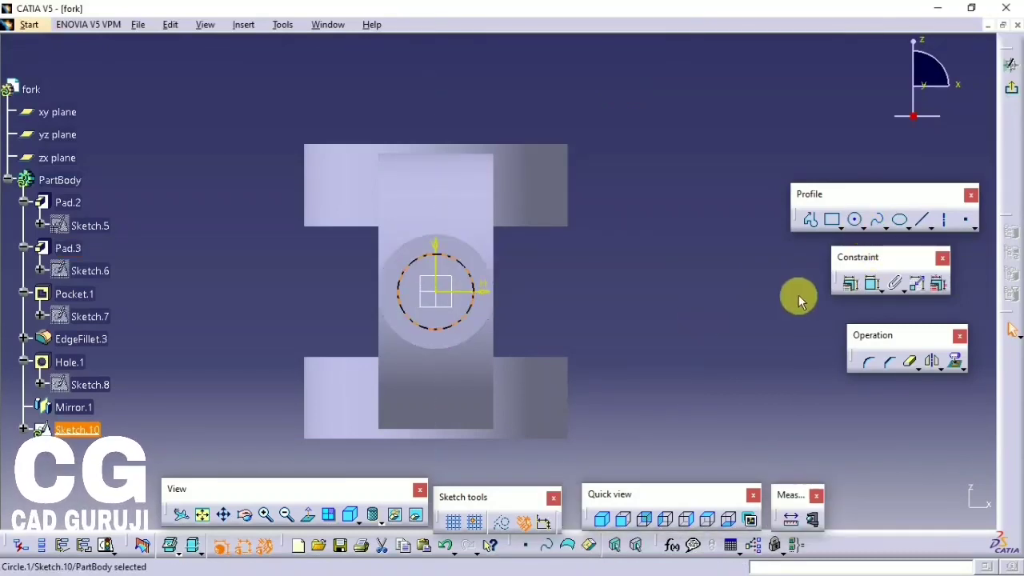
left_click(873, 283)
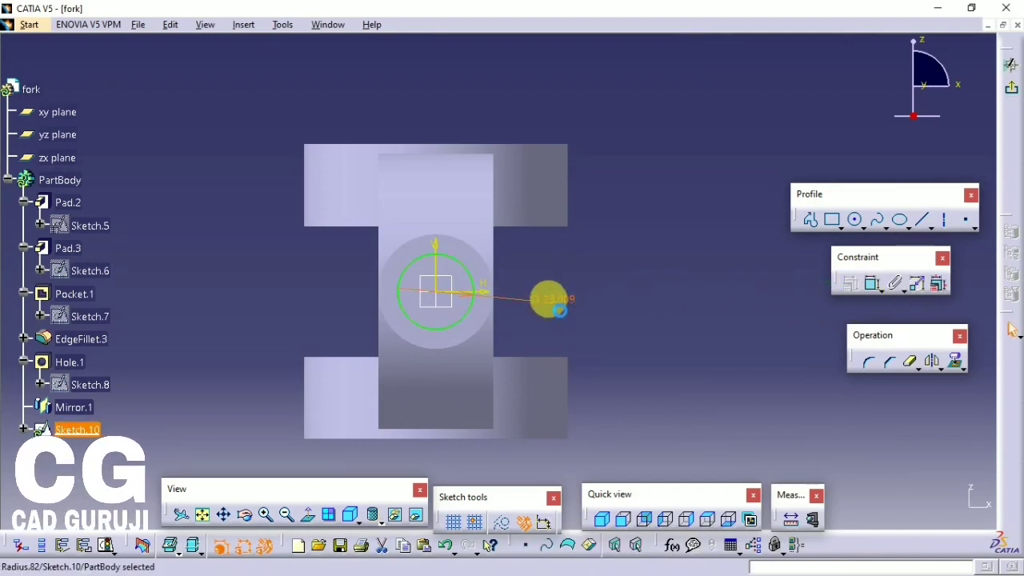
double_click(558, 304)
key("Return")
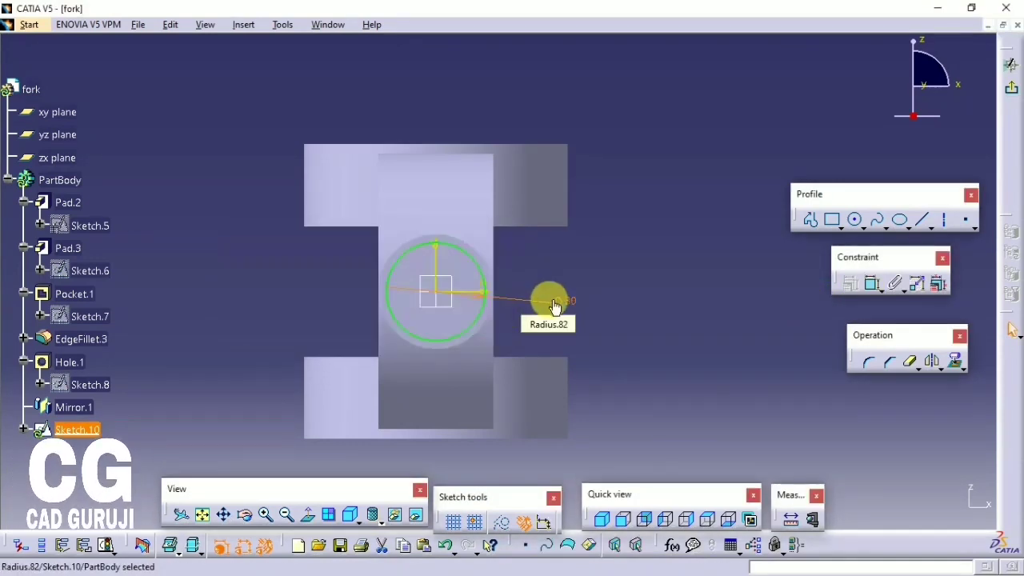
Pad the circle 80 mm into a cylindrical shank (Pad.4).
left_click(1013, 94)
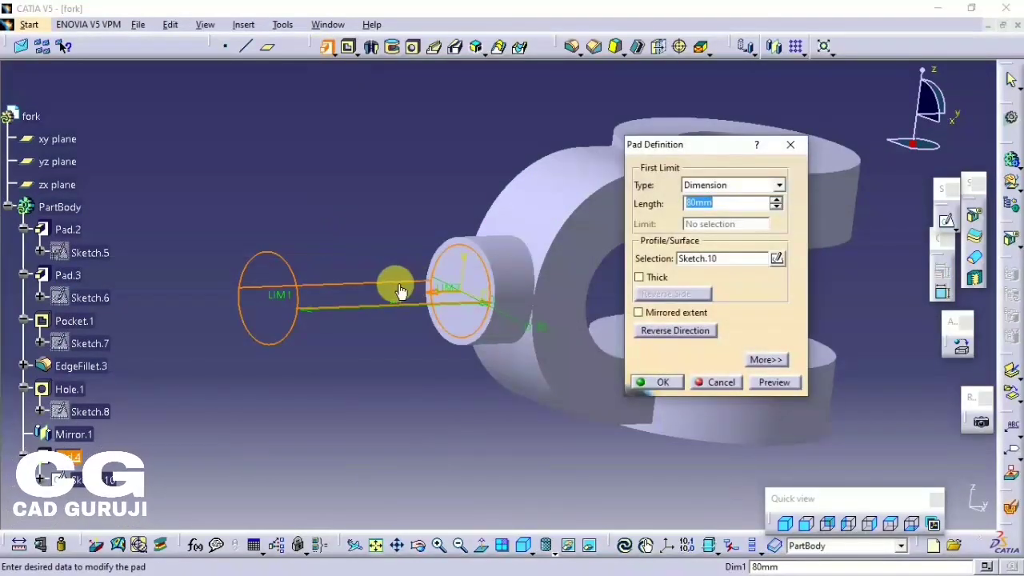
key("Return")
mouse_move(258, 441)
middle_mouse_down()
mouse_move(364, 369)
mouse_move(617, 235)
middle_mouse_up()
left_click(60, 207)
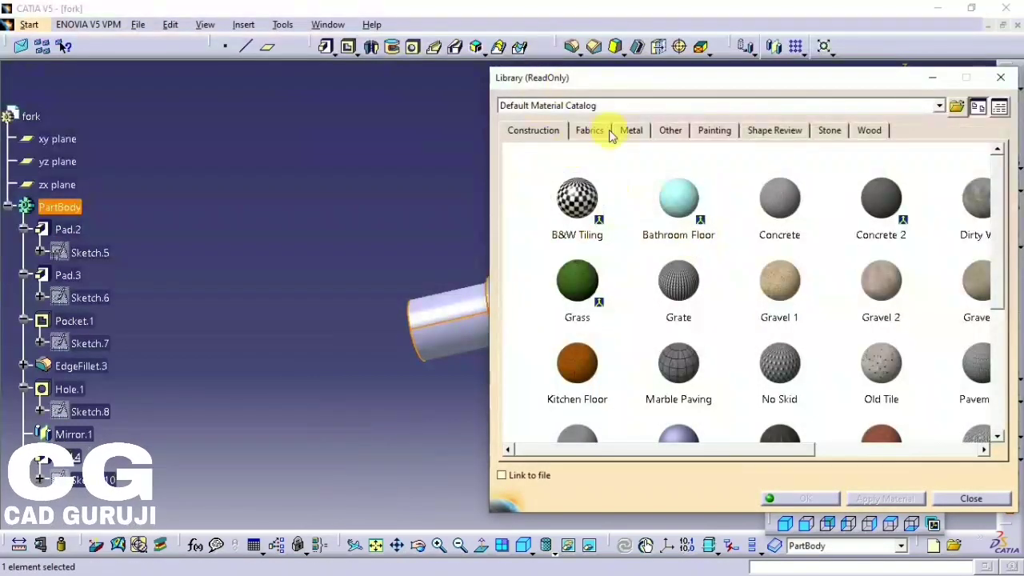
Apply Steel from the Metal catalog to the fork's PartBody and open its properties.
left_click(629, 130)
left_click(571, 368)
scroll(575, 352, "down", 1)
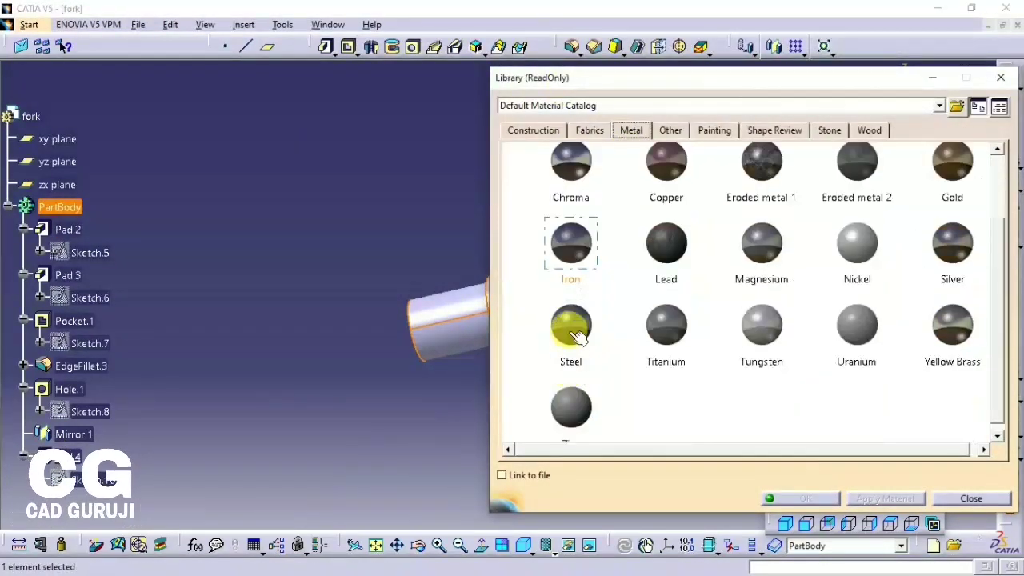
left_click(587, 341)
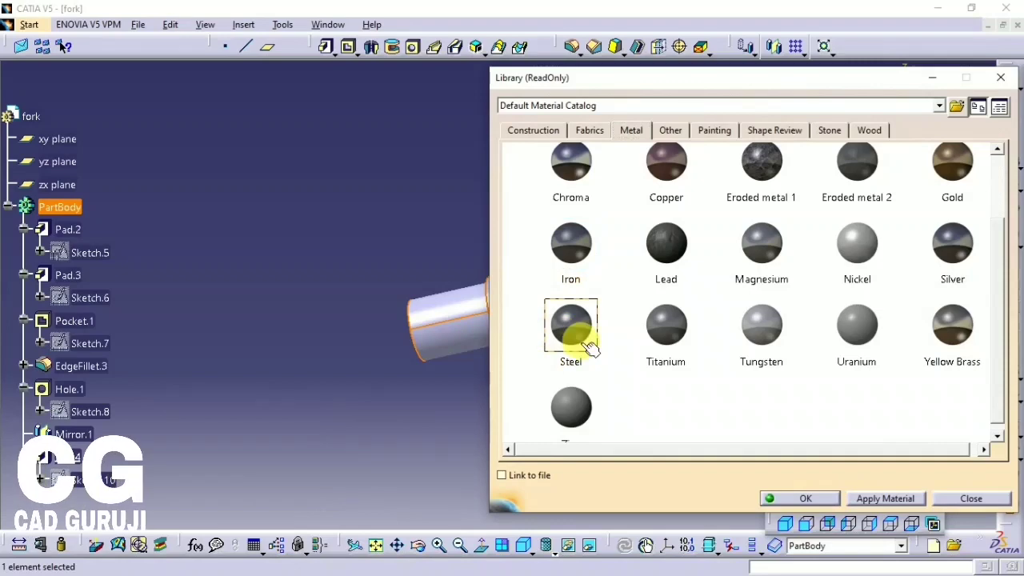
left_click(903, 498)
left_click(804, 498)
left_click(80, 231)
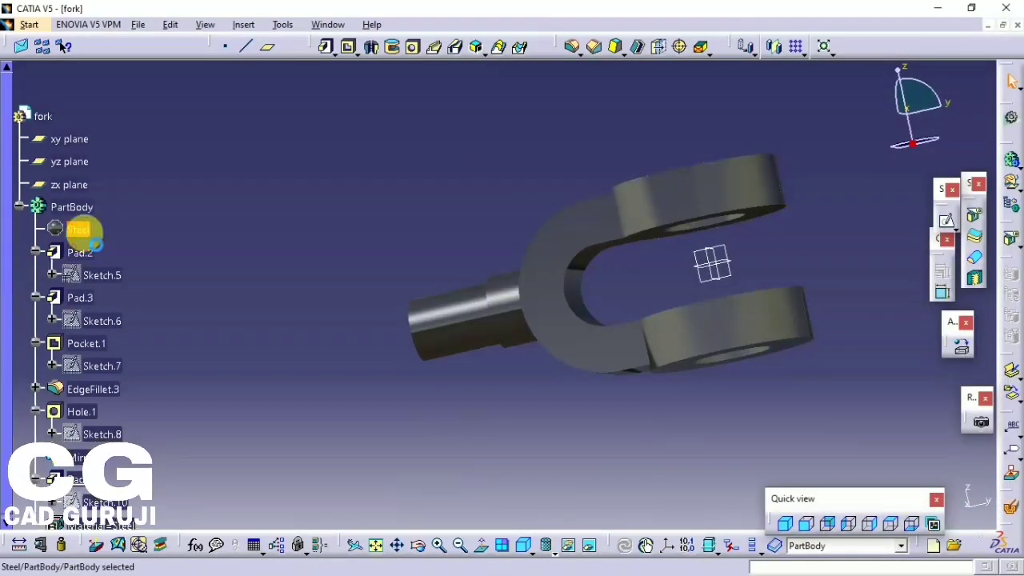
double_click(80, 230)
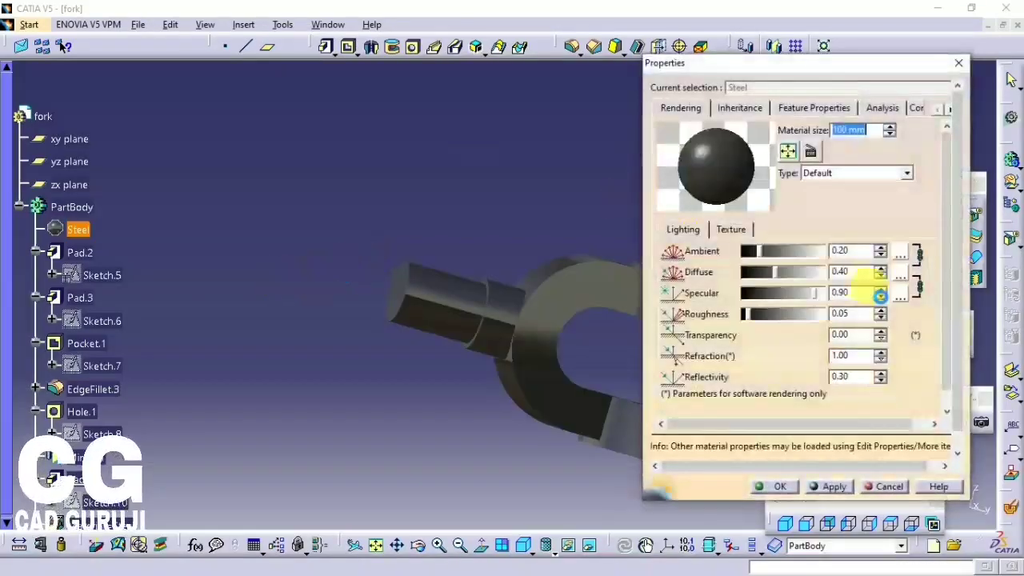
Give Steel a gold lighting colour, brighter ambient and diffuse, and reflectivity 0.20.
left_click(900, 293)
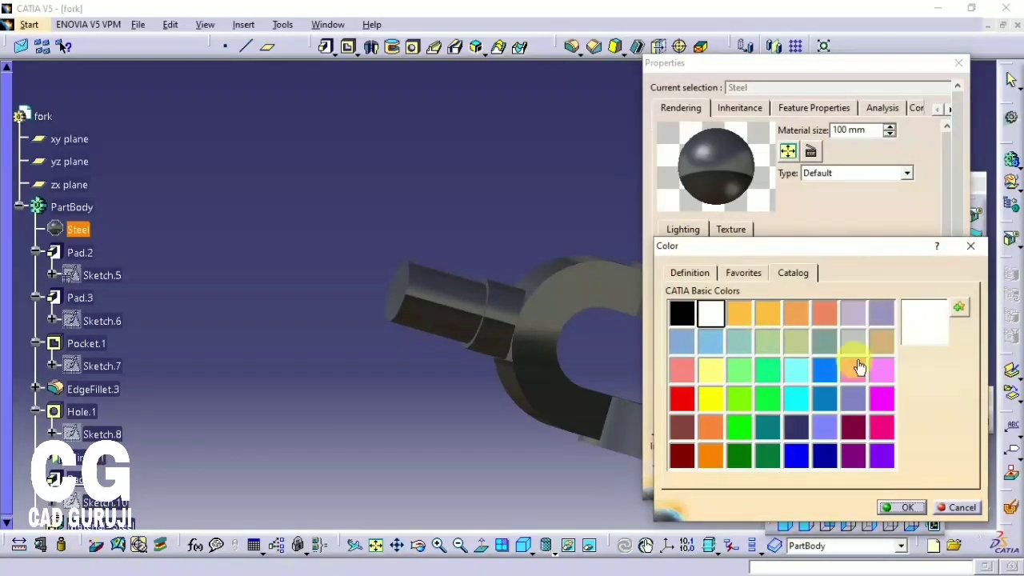
left_click(908, 508)
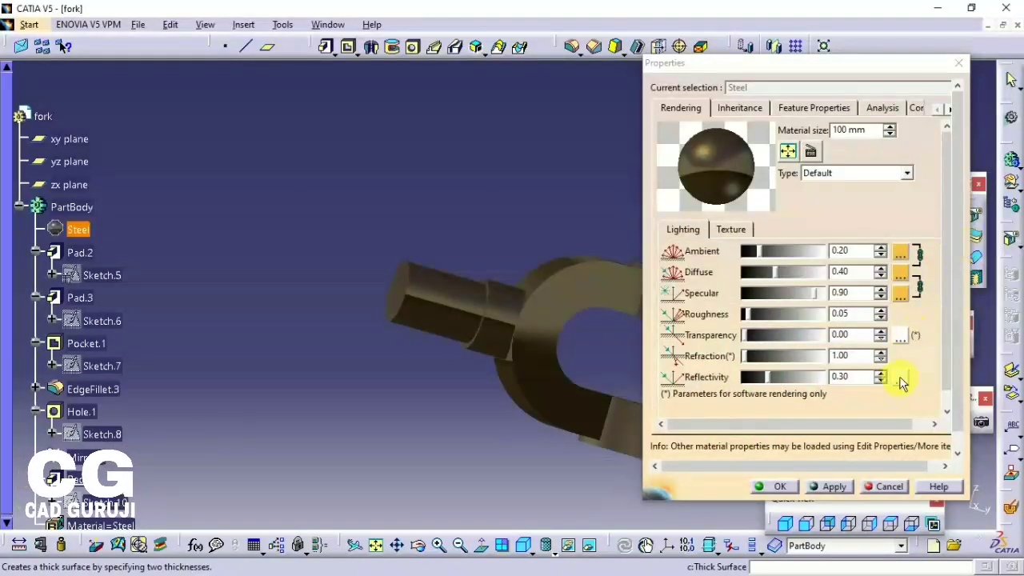
mouse_move(756, 251)
left_mouse_down()
mouse_move(803, 247)
mouse_move(807, 282)
left_mouse_up()
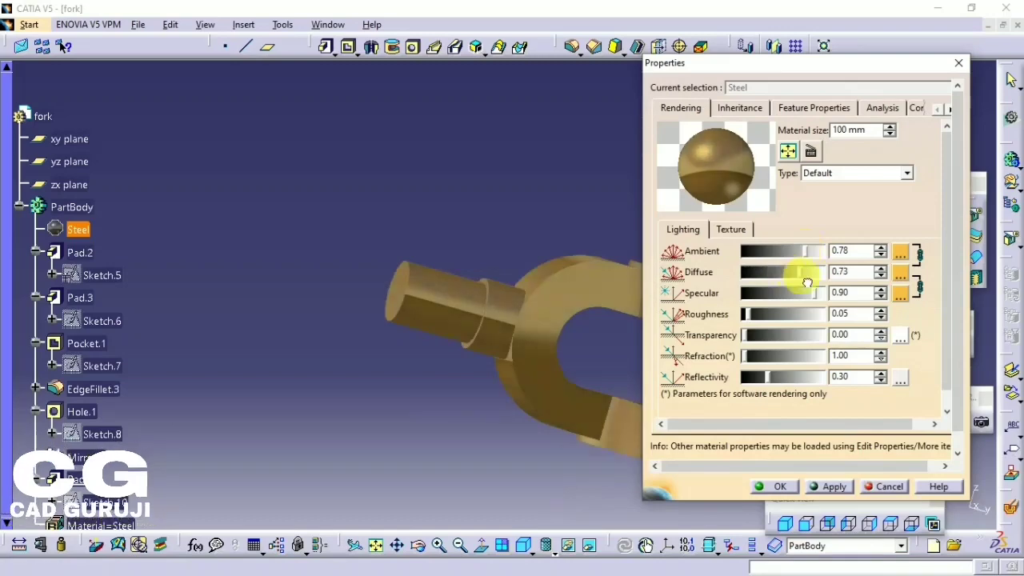
mouse_move(764, 377)
left_mouse_down()
mouse_move(777, 383)
mouse_move(766, 385)
left_mouse_up()
Switch to an orange-gold colour with diffuse 0.94 and ambient 0.93.
left_click(900, 252)
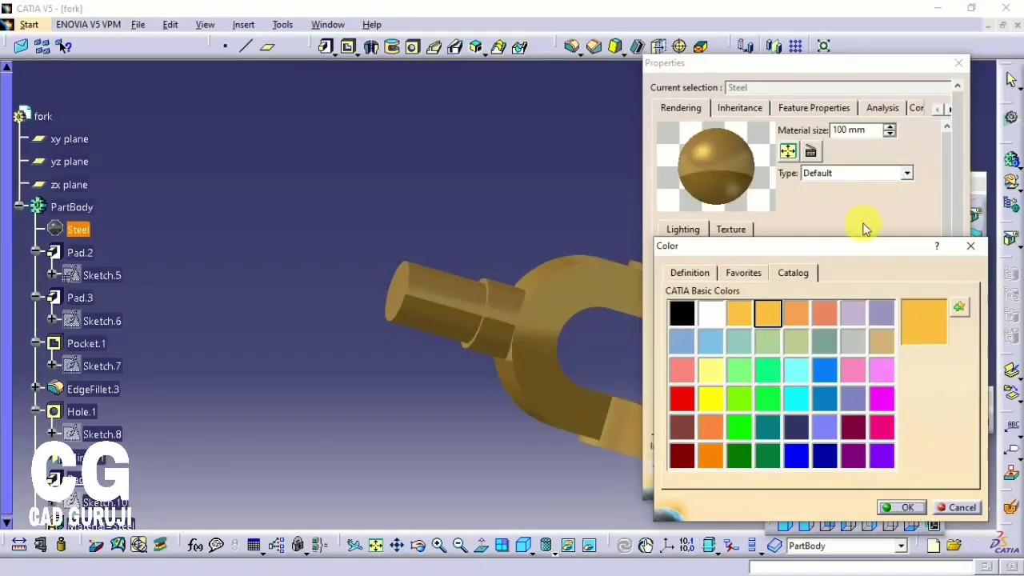
left_click(806, 320)
left_click(878, 507)
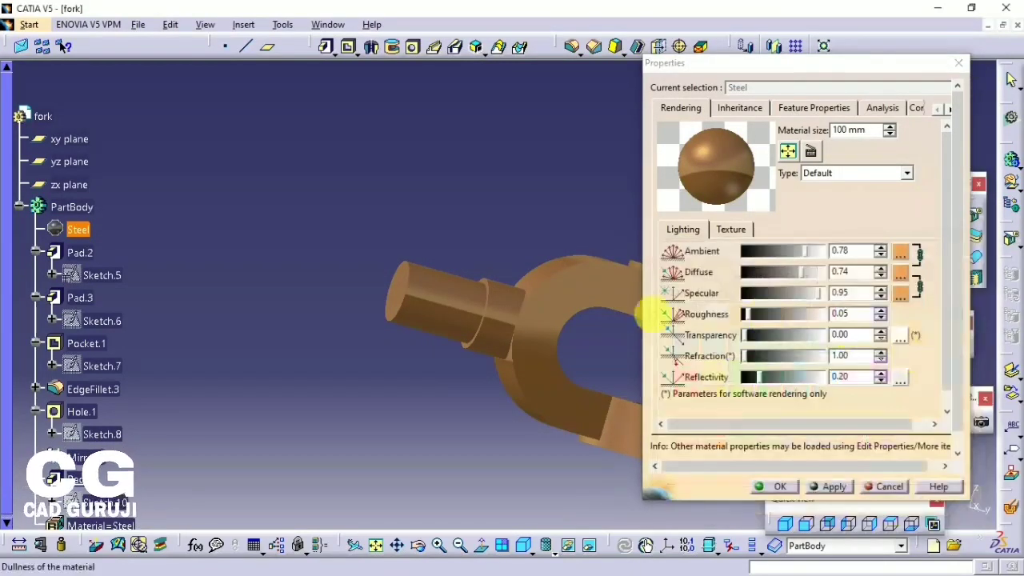
mouse_move(418, 235)
middle_mouse_down()
mouse_move(382, 350)
mouse_move(518, 388)
mouse_move(457, 355)
mouse_move(393, 389)
middle_mouse_up()
left_click_drag(801, 273, 819, 264)
left_click(832, 486)
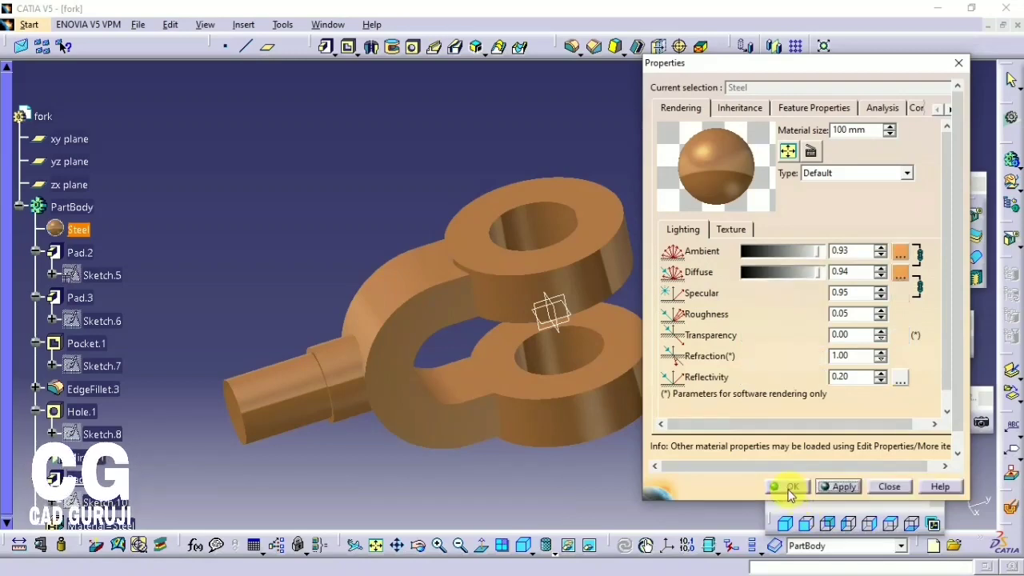
left_click(788, 490)
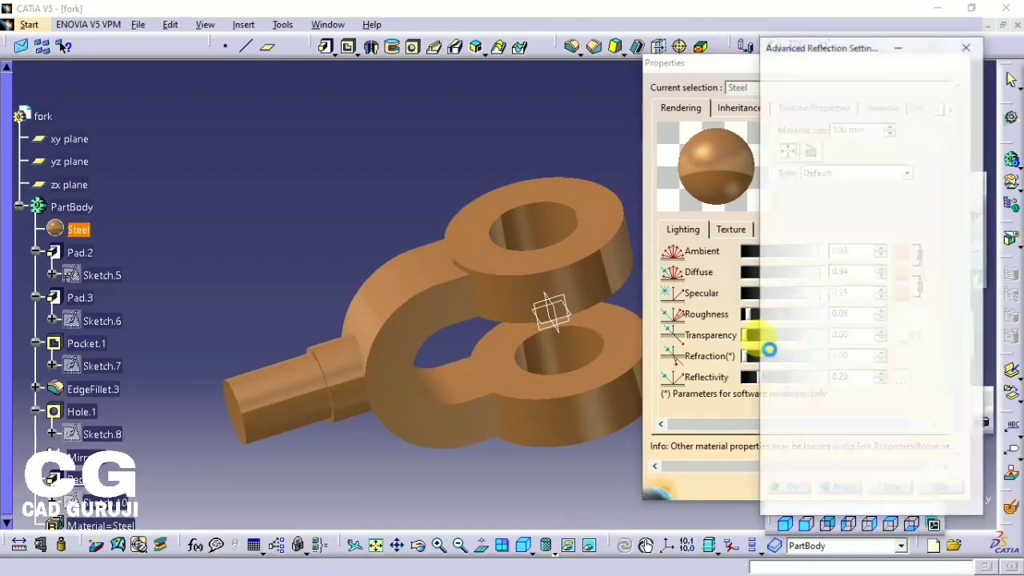
Set the reflection environment to Meeting room and confirm the material changes.
scroll(851, 368, "down", 2)
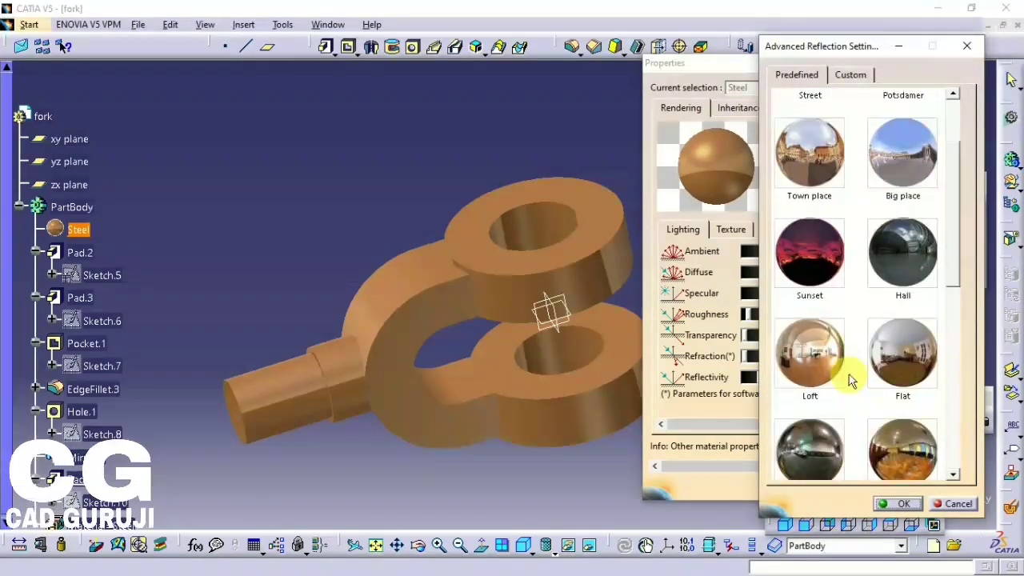
left_click(917, 441)
scroll(850, 400, "down", 1)
scroll(850, 400, "down", 1)
scroll(848, 397, "down", 1)
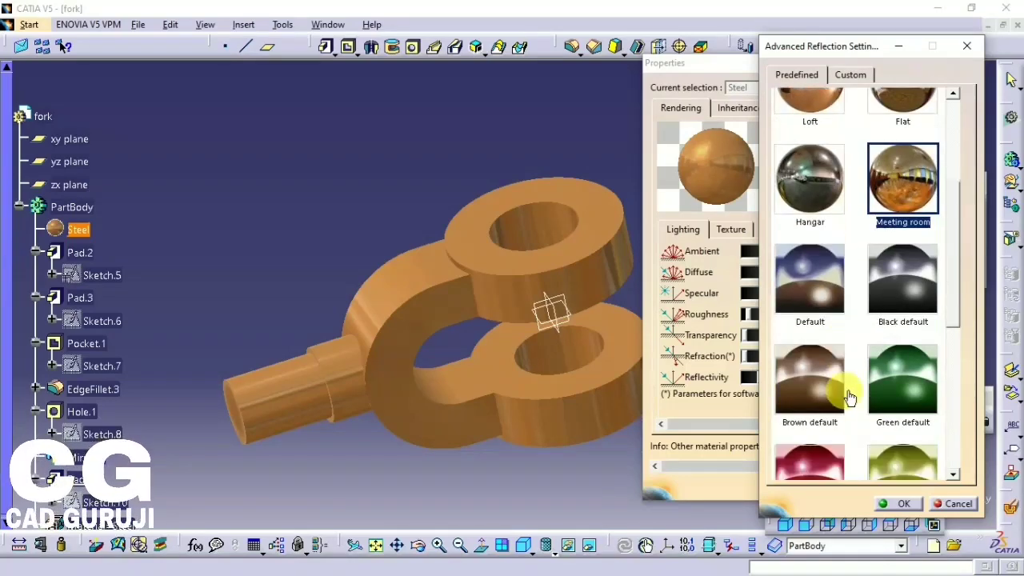
left_click(832, 392)
left_click(901, 160)
left_click(903, 504)
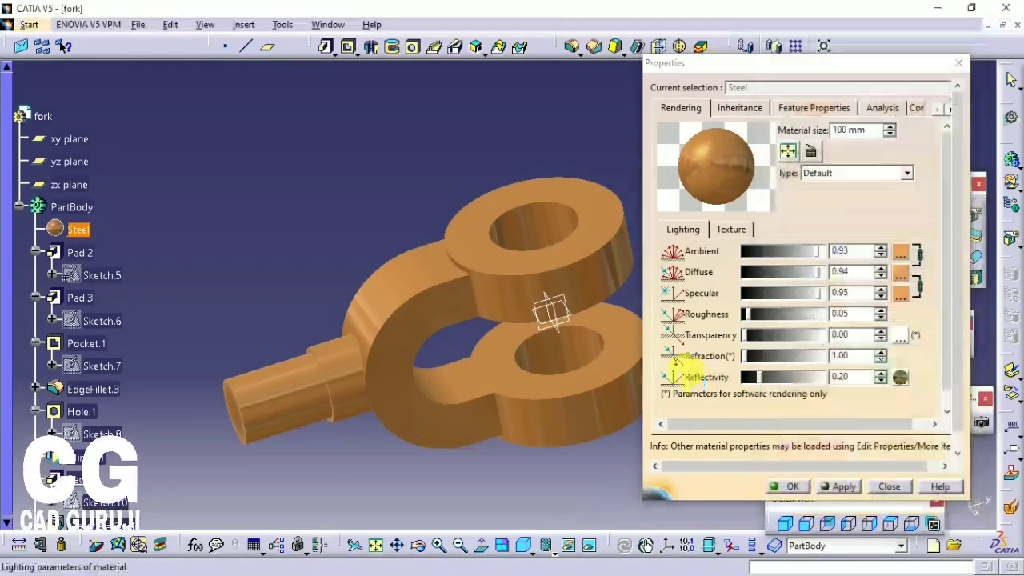
left_click(788, 487)
Create a new part named eye.
left_click(29, 24)
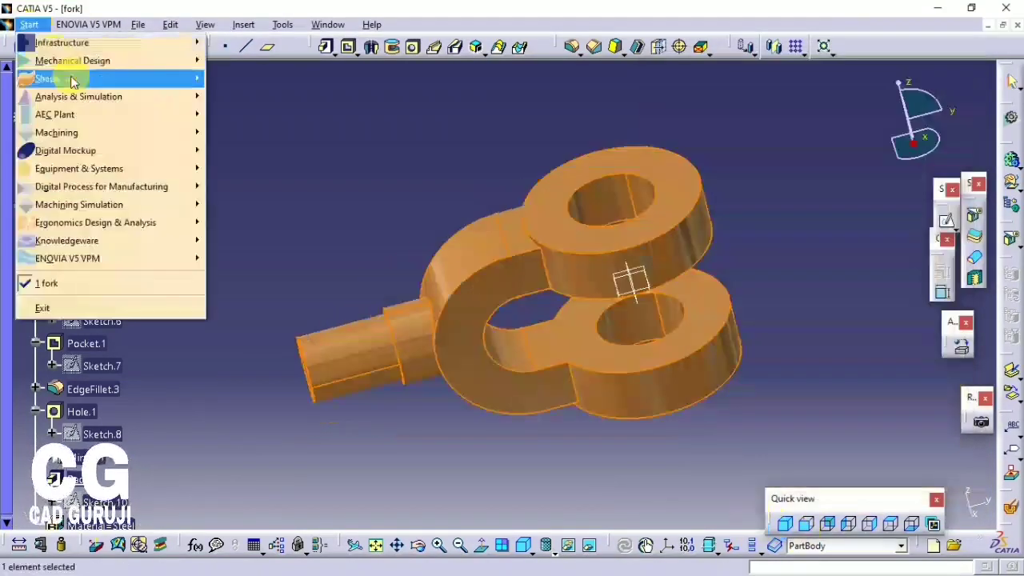
left_click(289, 71)
type("eye")
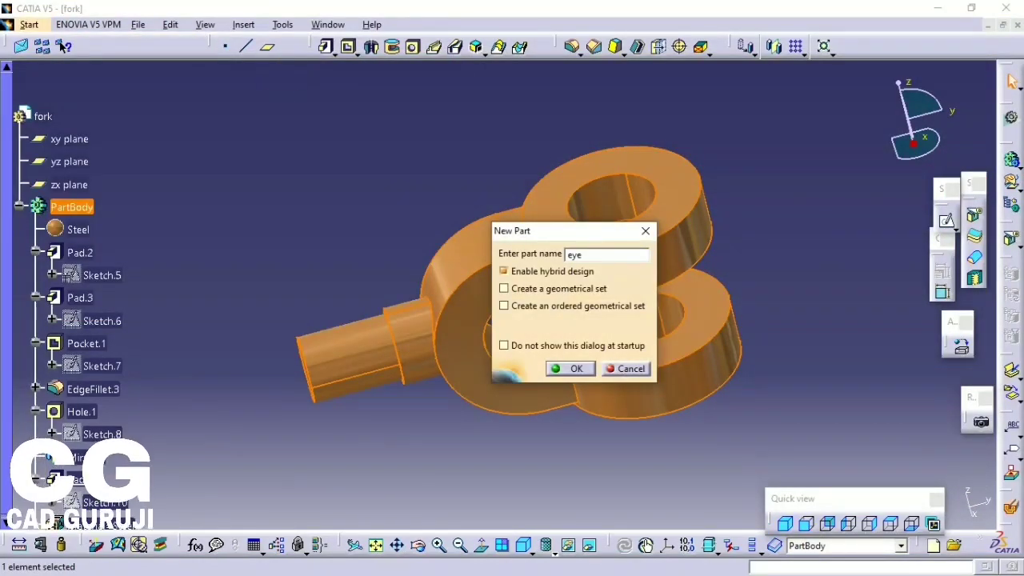
key("Return")
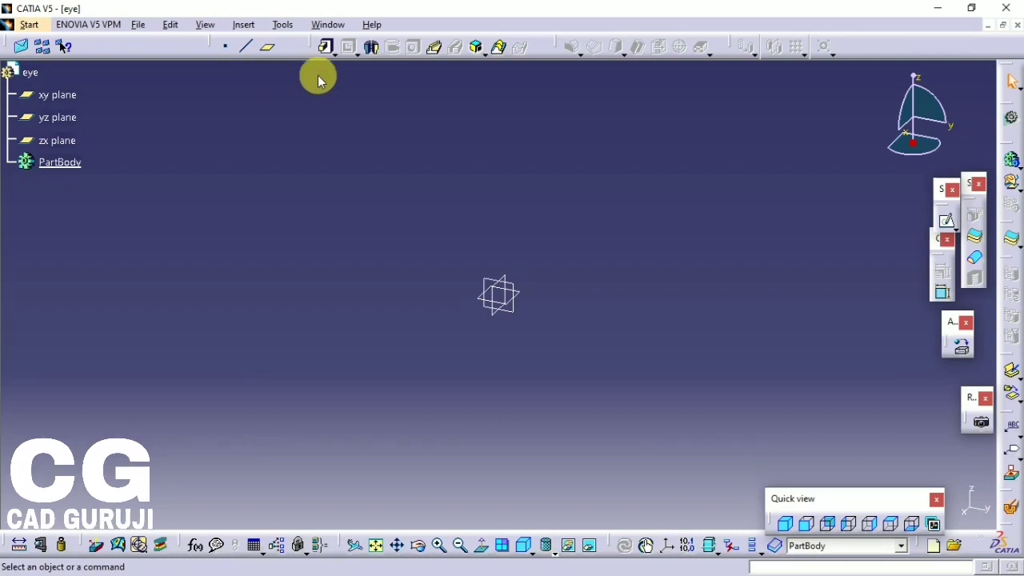
Begin a positioned sketch on the eye's xy plane.
left_click(325, 47)
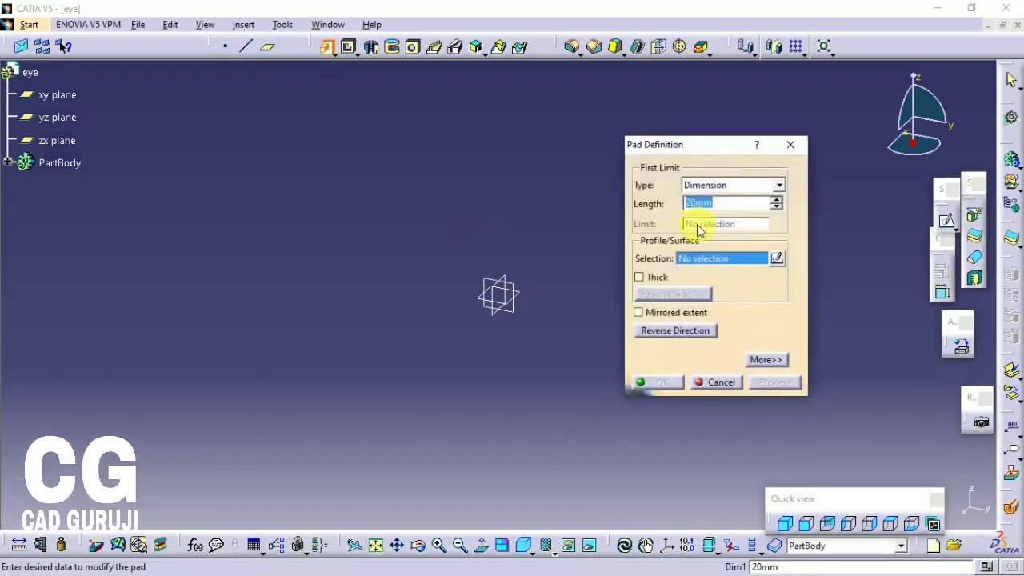
left_click(790, 144)
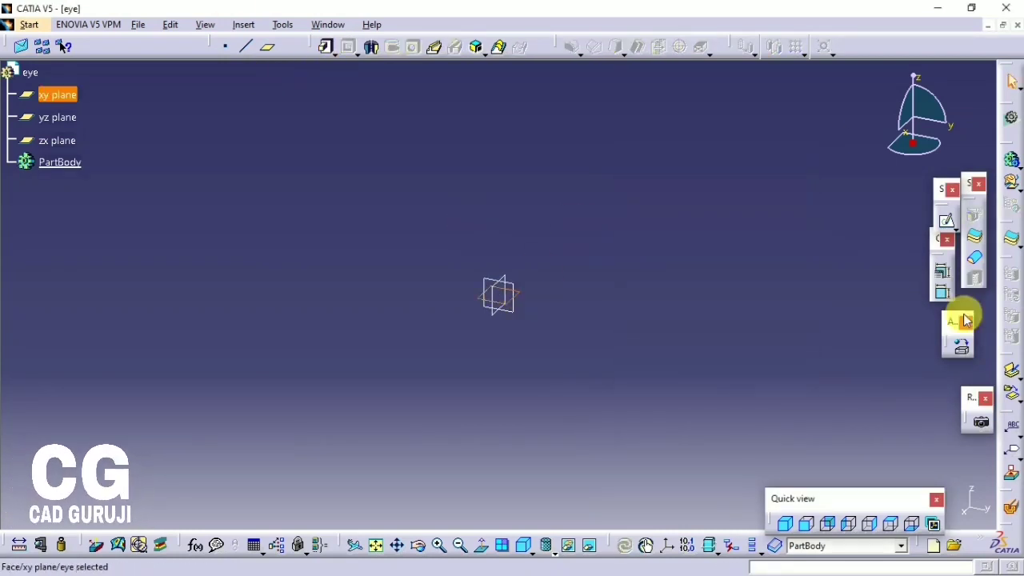
left_click(996, 241)
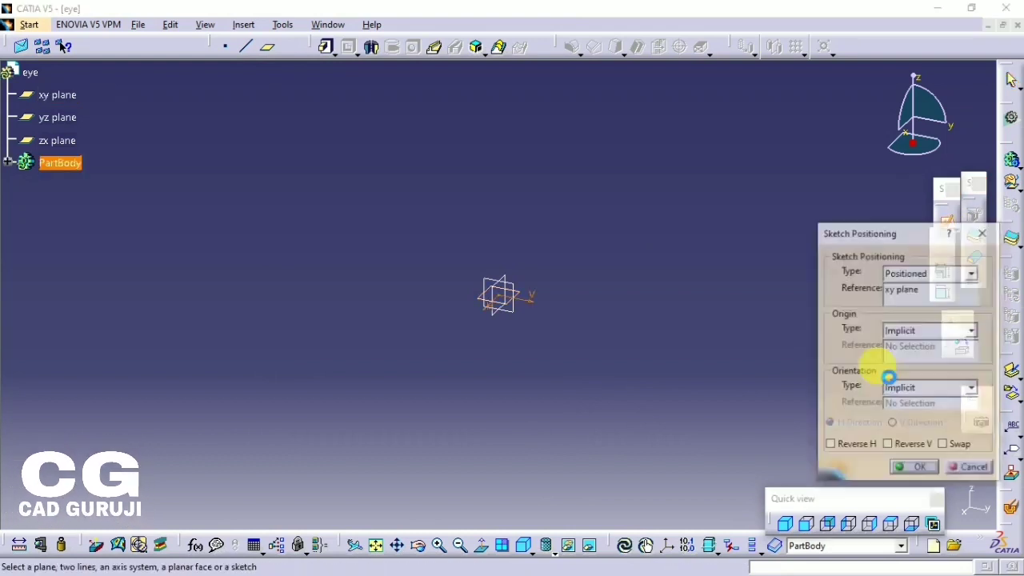
Draw a circle at the origin and dimension it to 80 mm diameter.
left_click(921, 469)
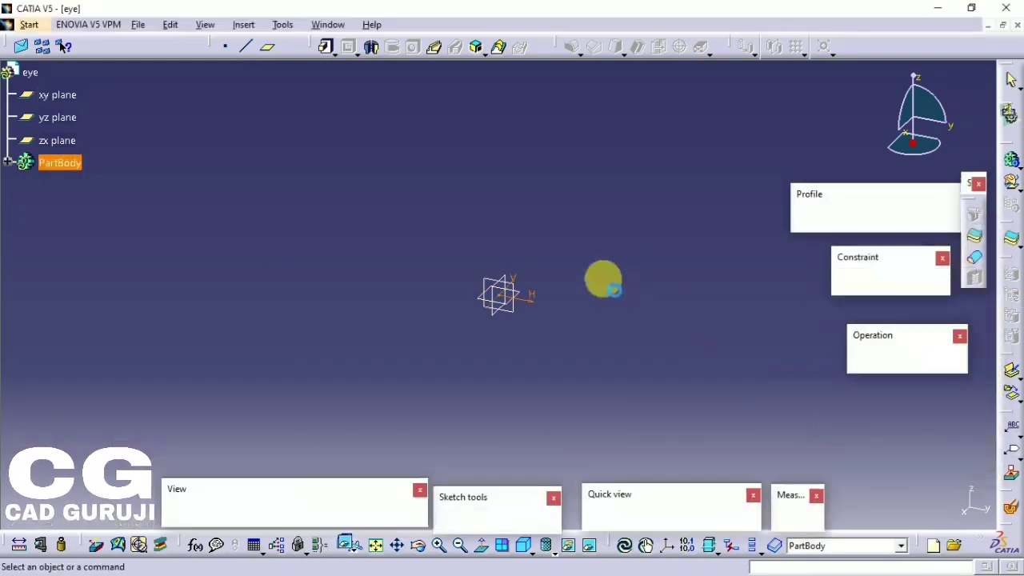
left_click(855, 220)
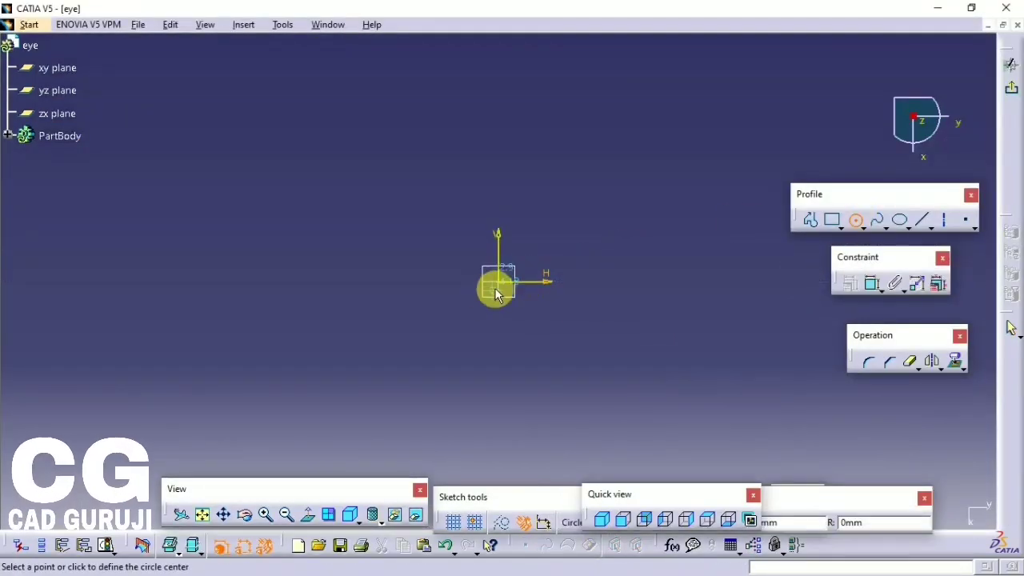
left_click(490, 233)
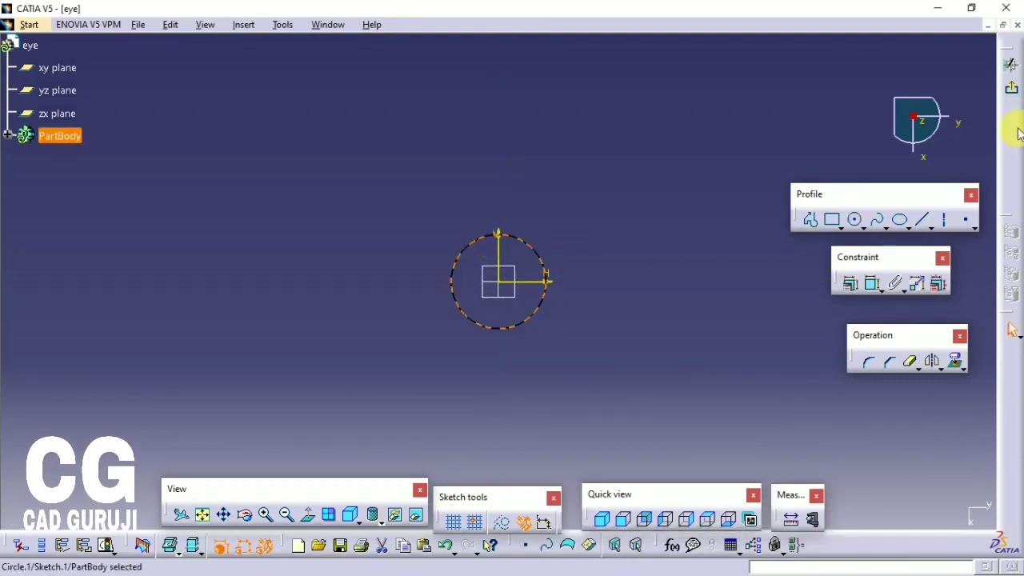
left_click(872, 283)
left_click(604, 279)
double_click(598, 276)
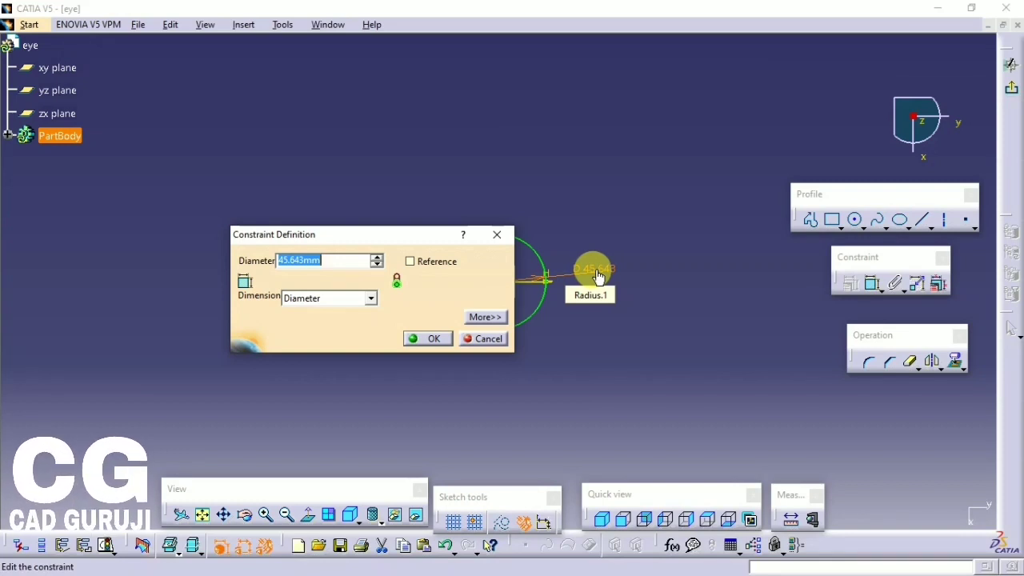
type("80")
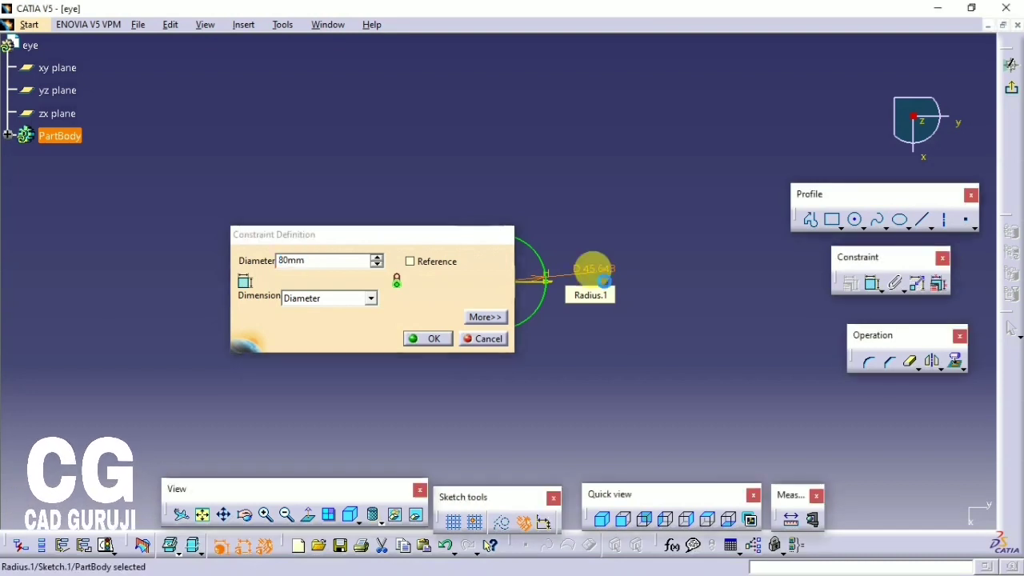
key("Return")
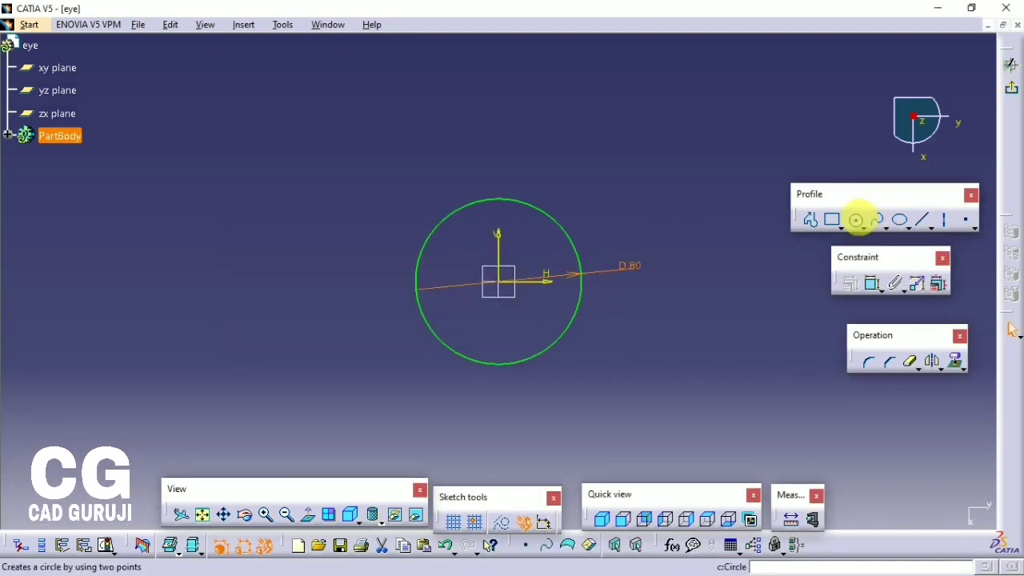
Add a concentric inner circle dimensioned to 40 mm diameter.
left_click(855, 220)
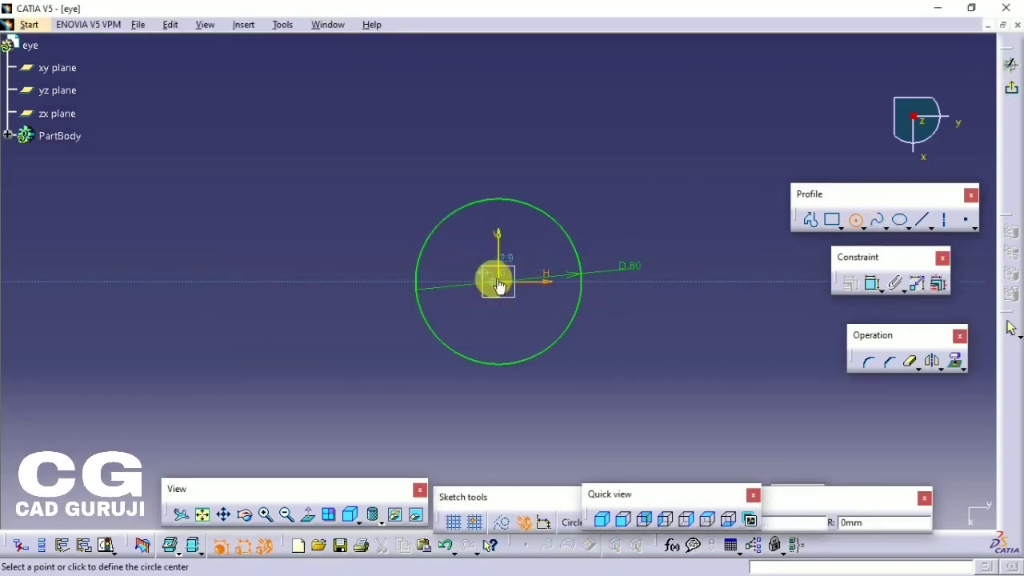
left_click(480, 218)
left_click(851, 284)
left_click(589, 218)
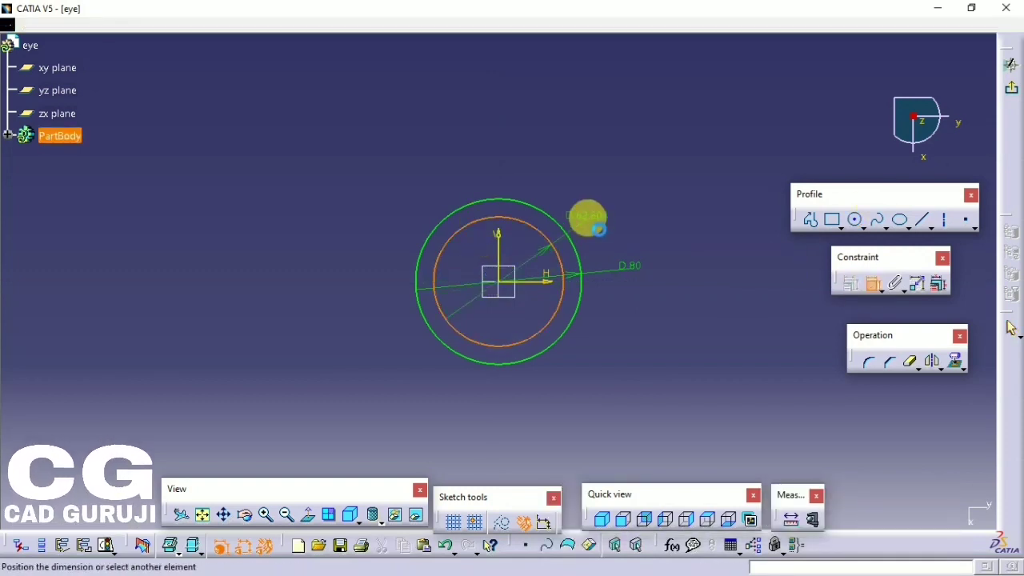
double_click(593, 220)
type("4")
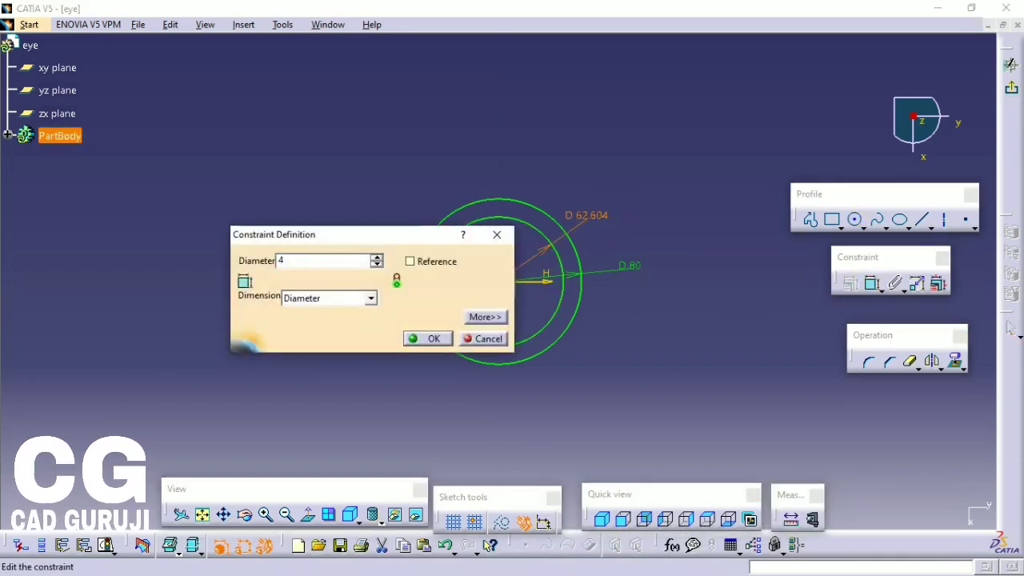
type("0")
key("Return")
Pad the two-circle sketch with mirrored extent into a 20 mm hollow ring.
left_click(1011, 87)
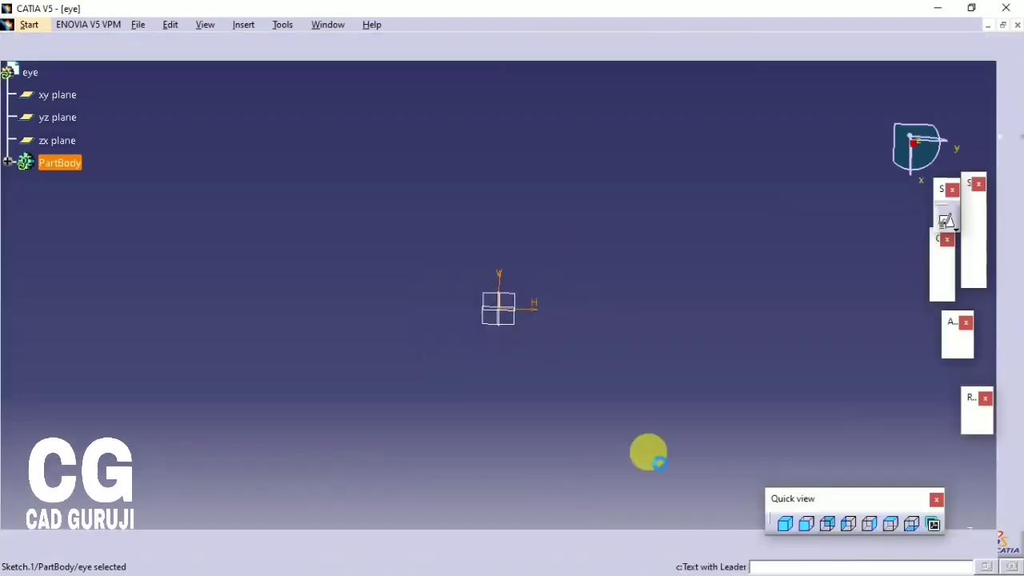
left_click(326, 47)
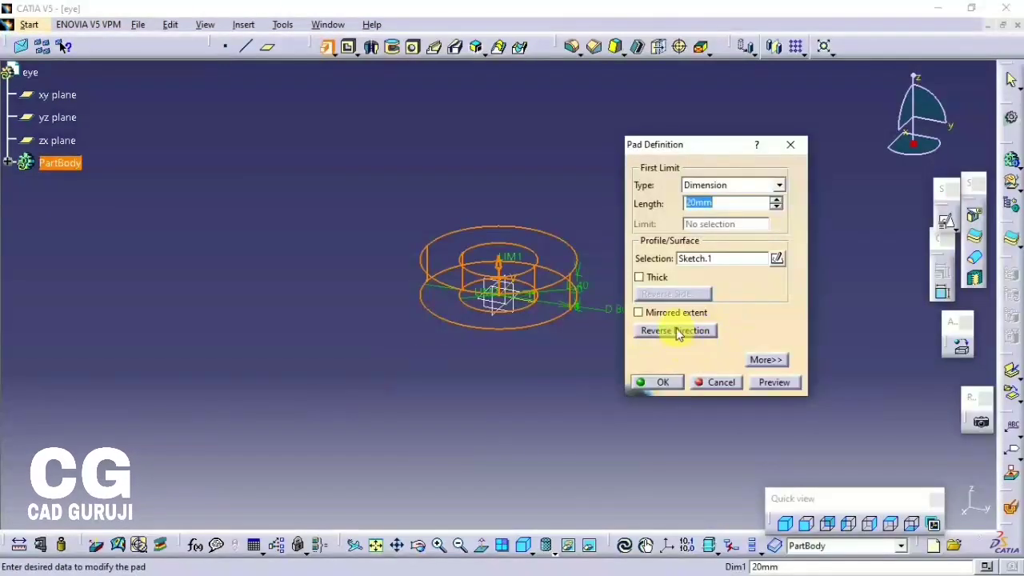
left_click(656, 313)
left_click(658, 383)
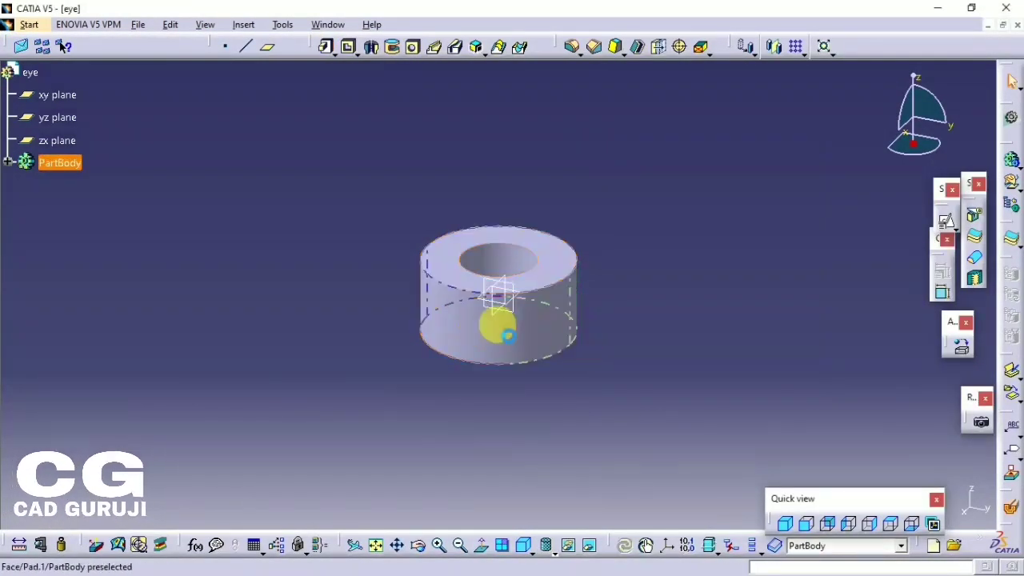
Start a new sketch on the yz plane.
left_click(508, 304)
left_click(955, 227)
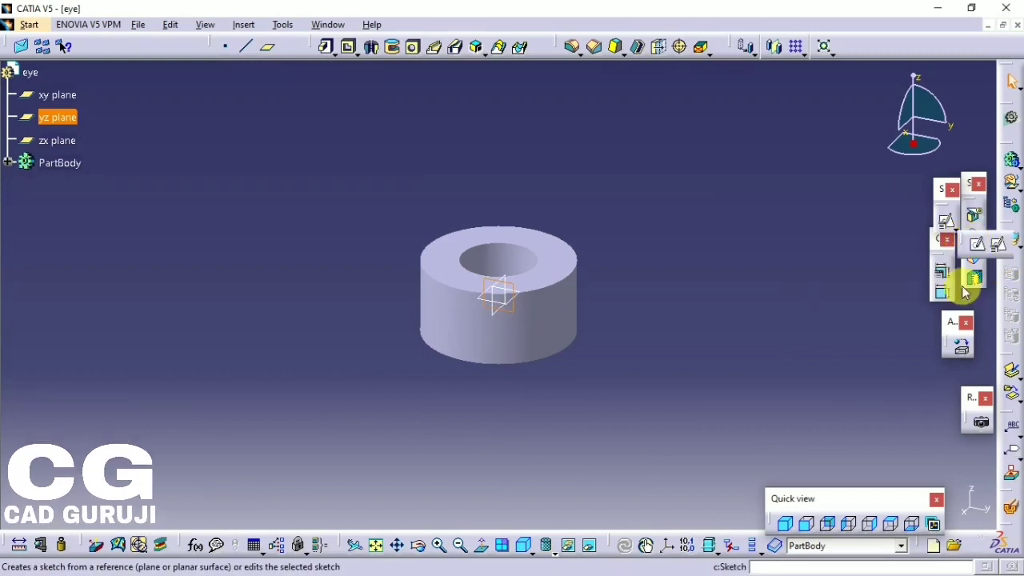
left_click(977, 243)
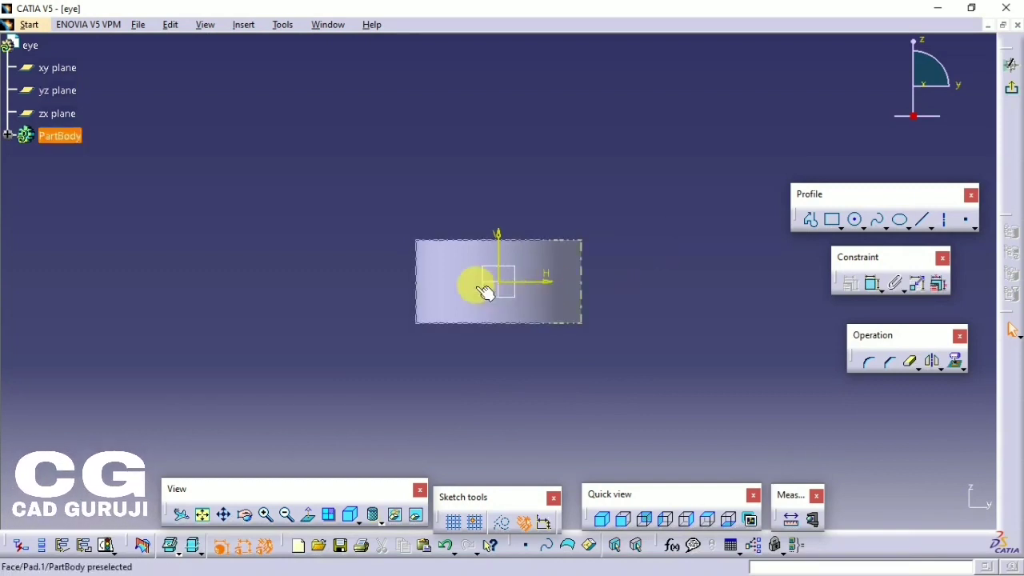
In normal view, draw a closed stepped profile just right of the ring.
mouse_move(473, 283)
middle_mouse_down()
mouse_move(477, 315)
mouse_move(512, 324)
middle_mouse_up()
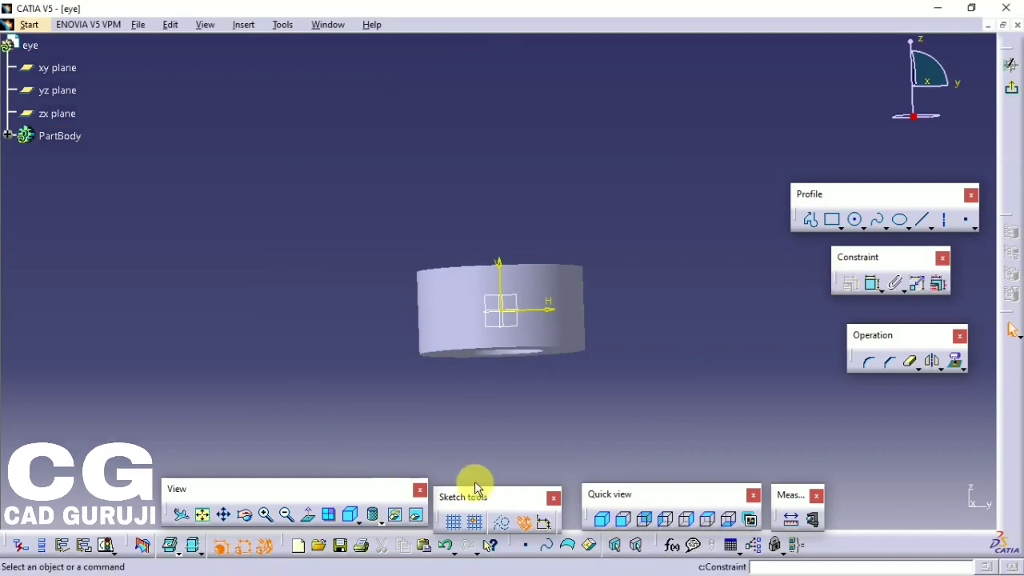
left_click(305, 516)
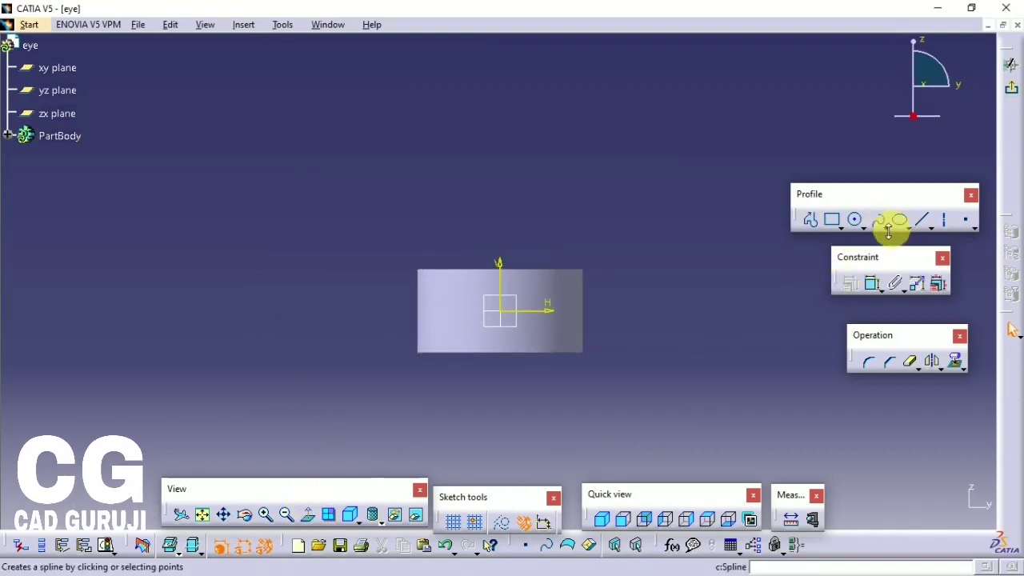
left_click(811, 222)
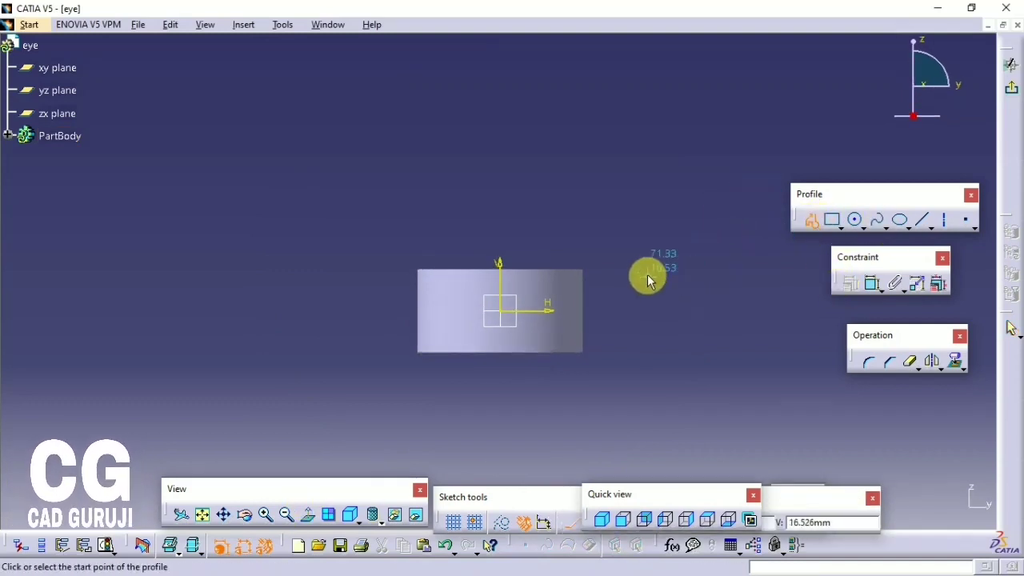
left_click(572, 284)
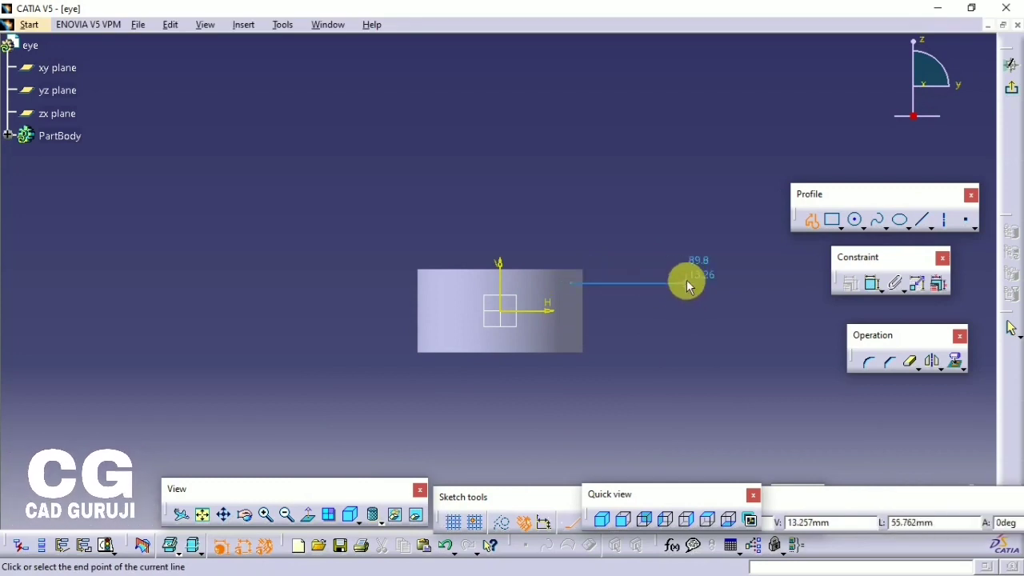
left_click(681, 280)
left_click(685, 293)
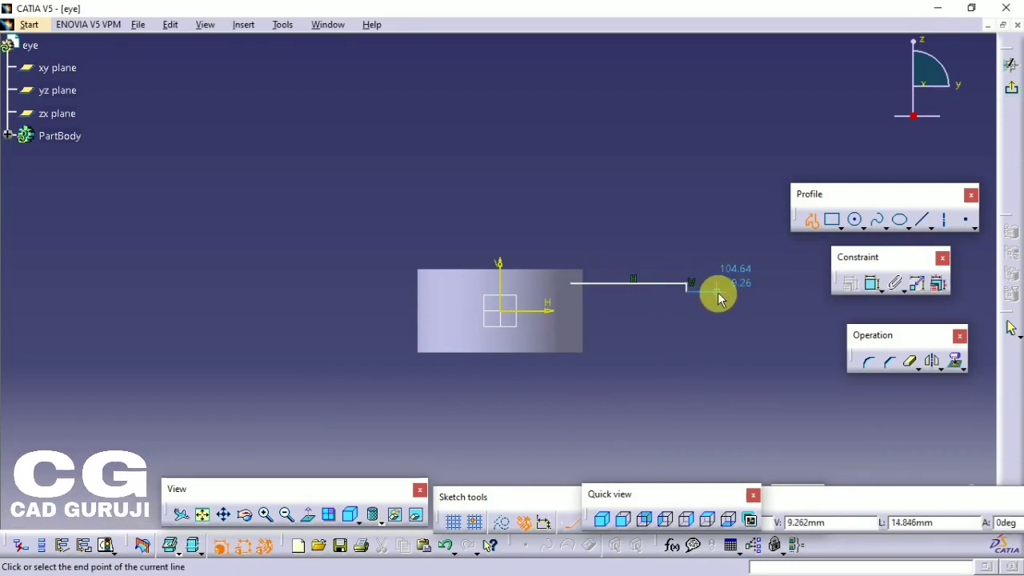
left_click(717, 293)
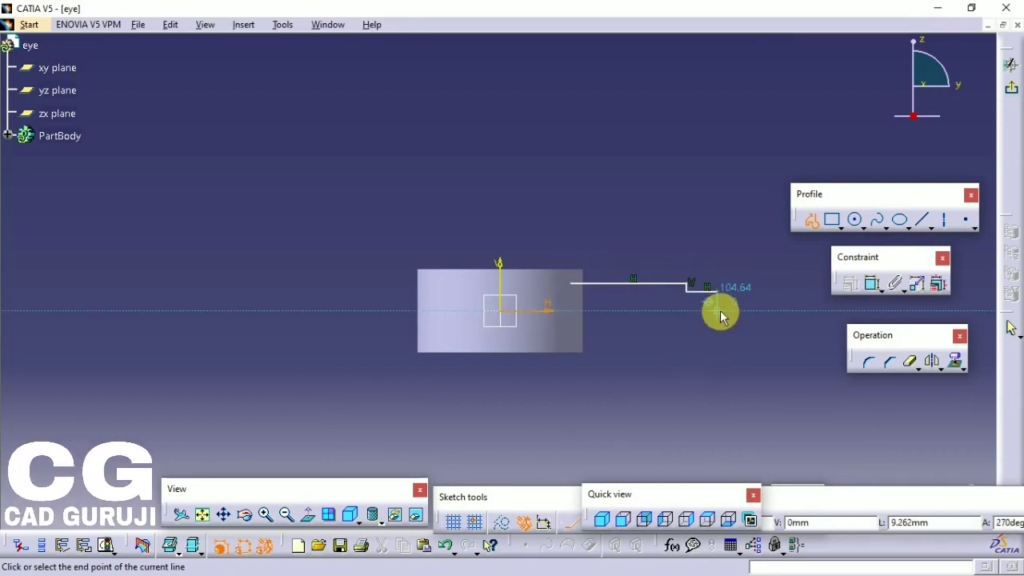
left_click(718, 311)
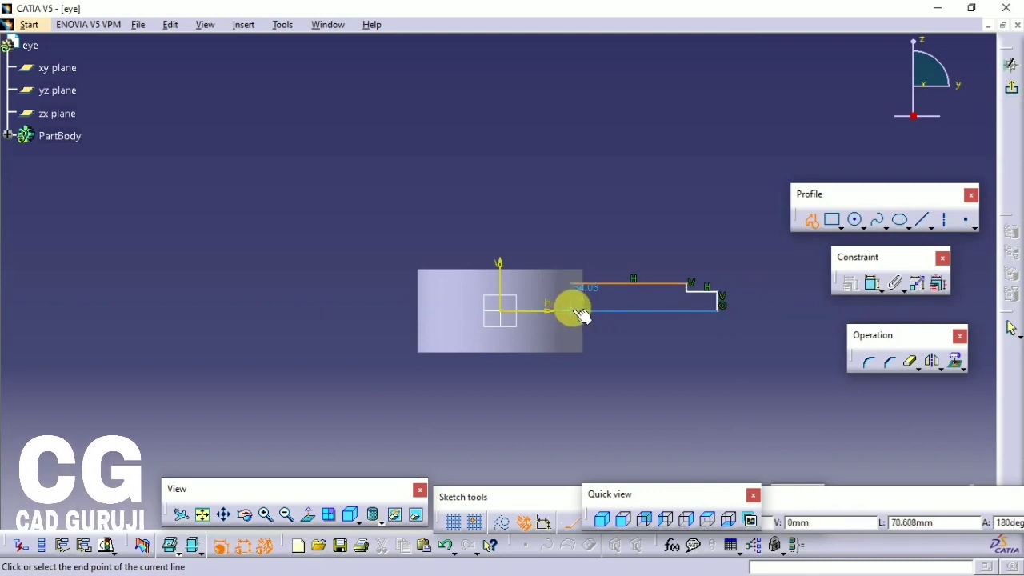
left_click(570, 311)
left_click(571, 285)
Start dimensioning the outline's top edge.
left_click(832, 220)
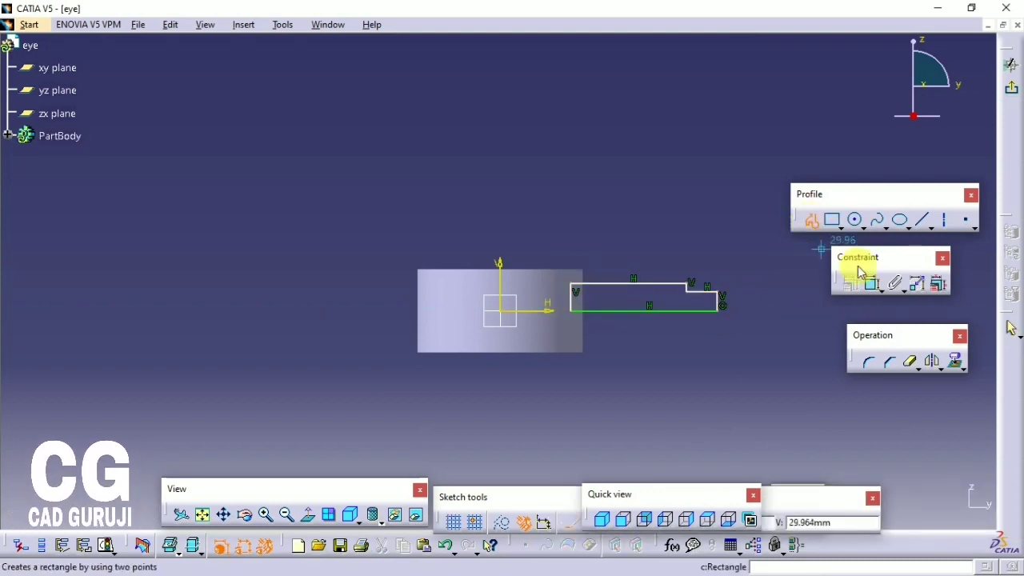
left_click(872, 282)
left_click(612, 284)
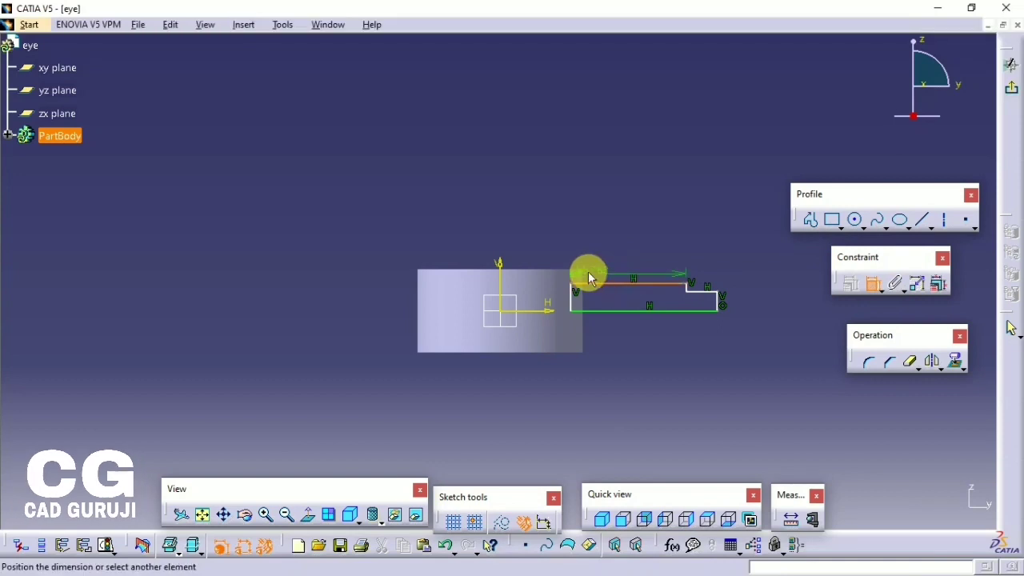
Place the dimension above the outline and set it to 2.5 mm.
left_click(628, 253)
double_click(625, 240)
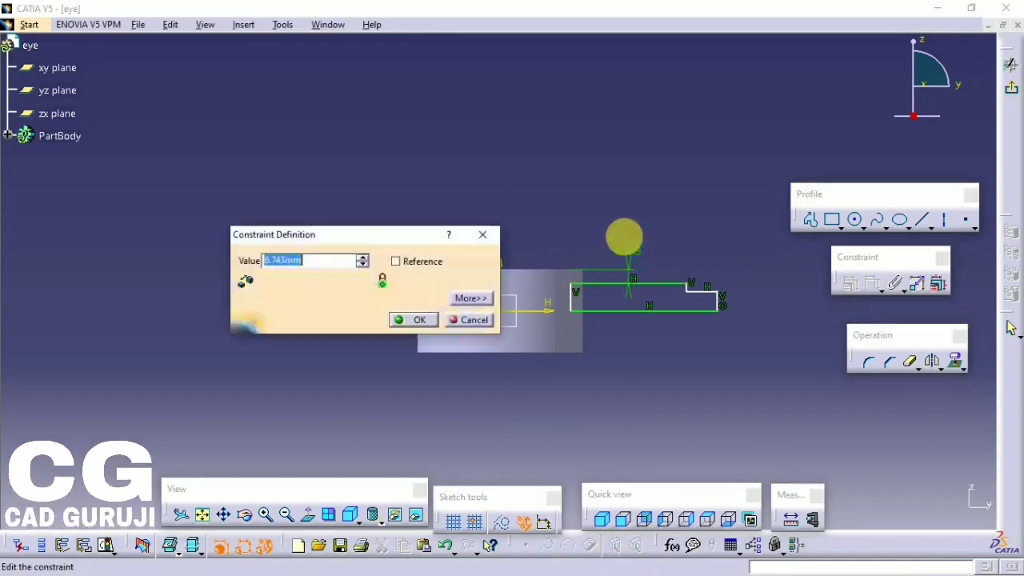
type("5")
key("Return")
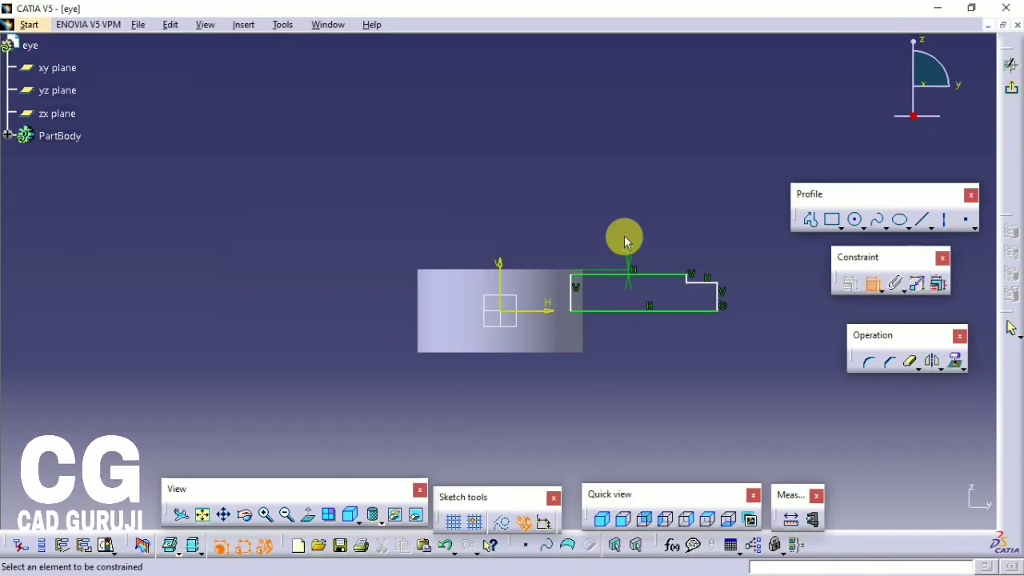
Dimension the right vertical edge of the sketch at 15 mm.
mouse_move(638, 242)
middle_mouse_down()
mouse_move(537, 256)
mouse_move(613, 233)
middle_mouse_up()
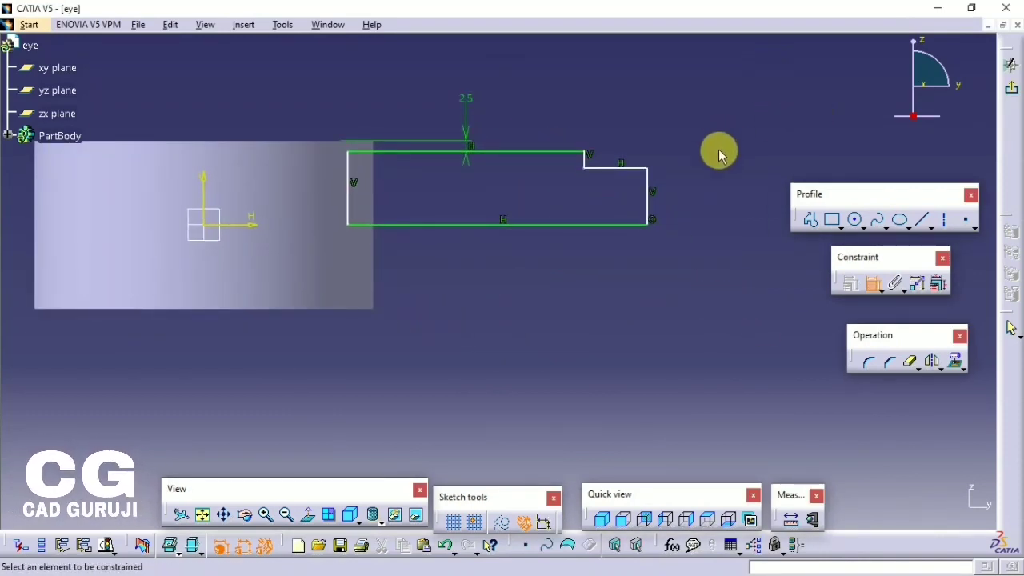
left_click(646, 200)
left_click(693, 199)
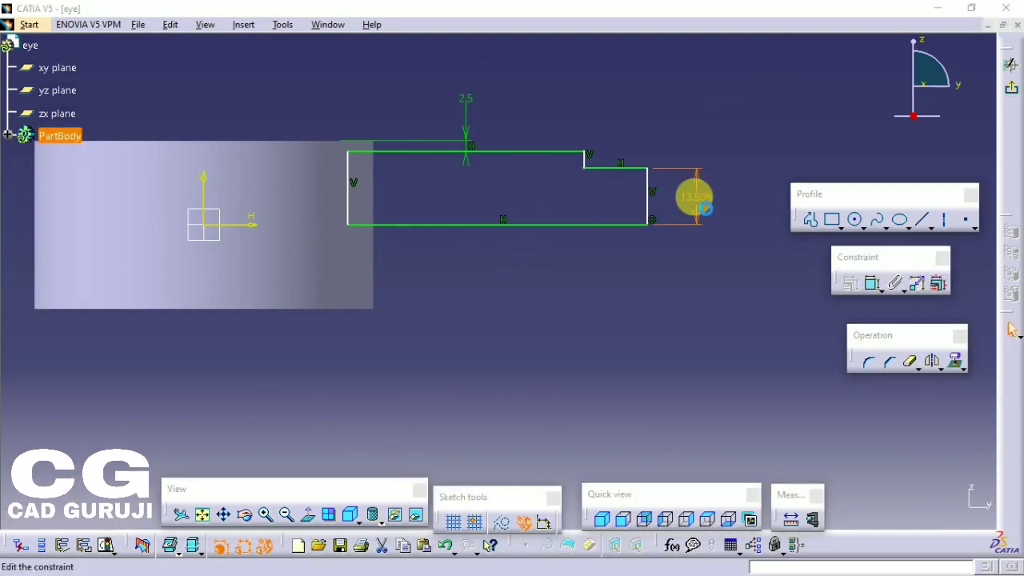
double_click(697, 202)
type("15")
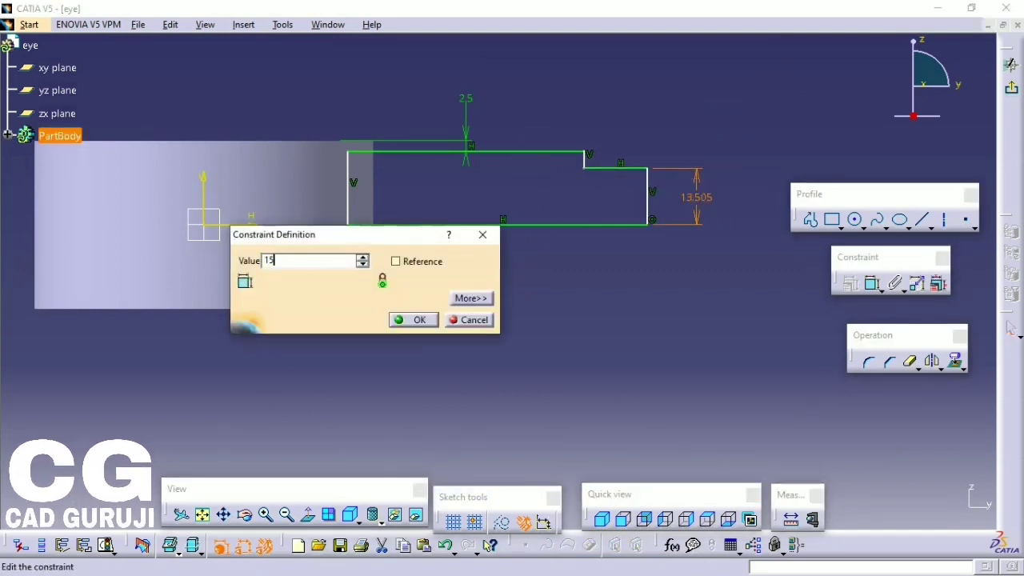
key("Return")
Add a vertical dimension between the top and bottom lines, then delete it as a duplicate.
left_click(565, 152)
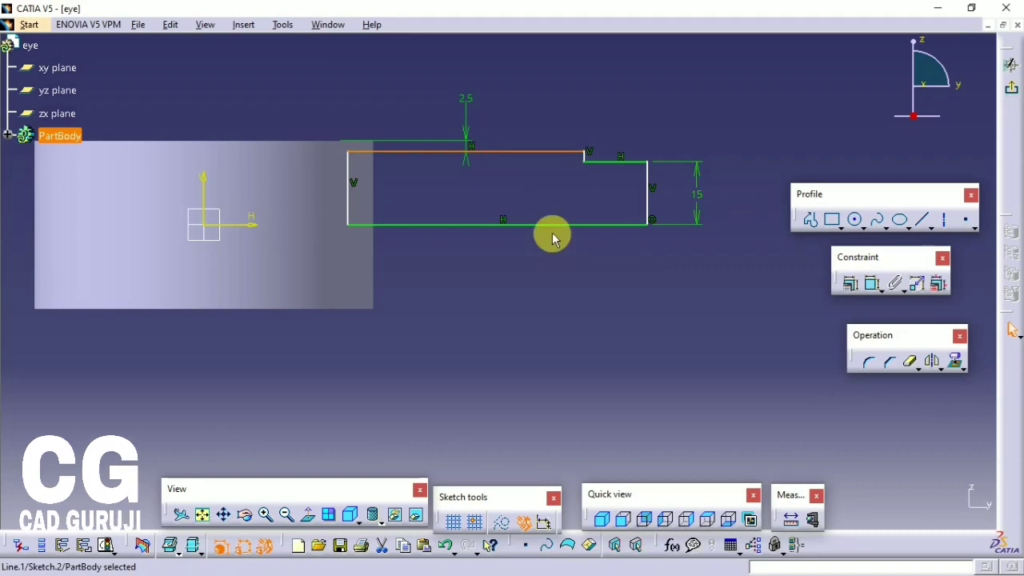
left_click(872, 283)
left_click(552, 226)
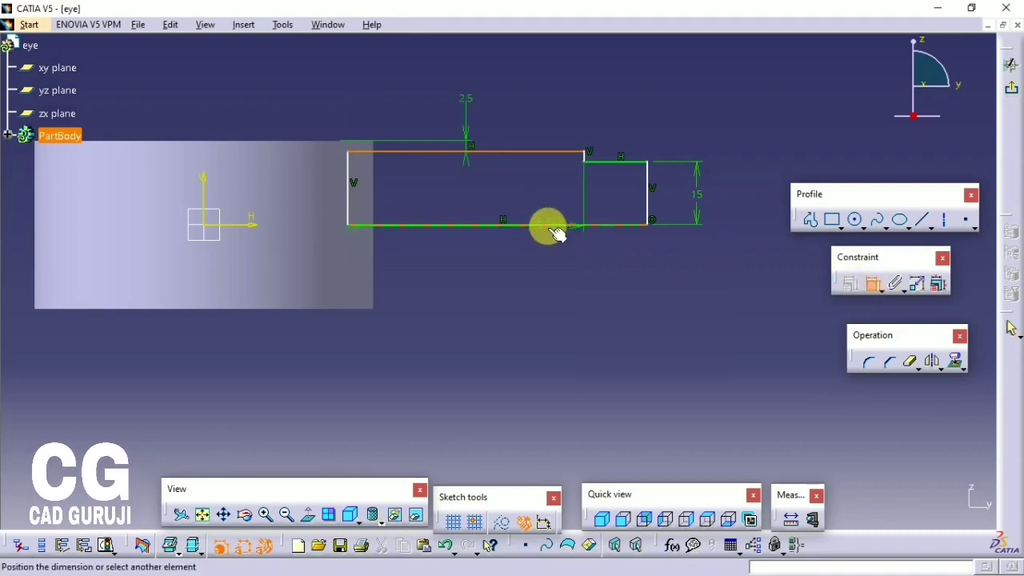
left_click(576, 152)
left_click(740, 192)
right_click(730, 192)
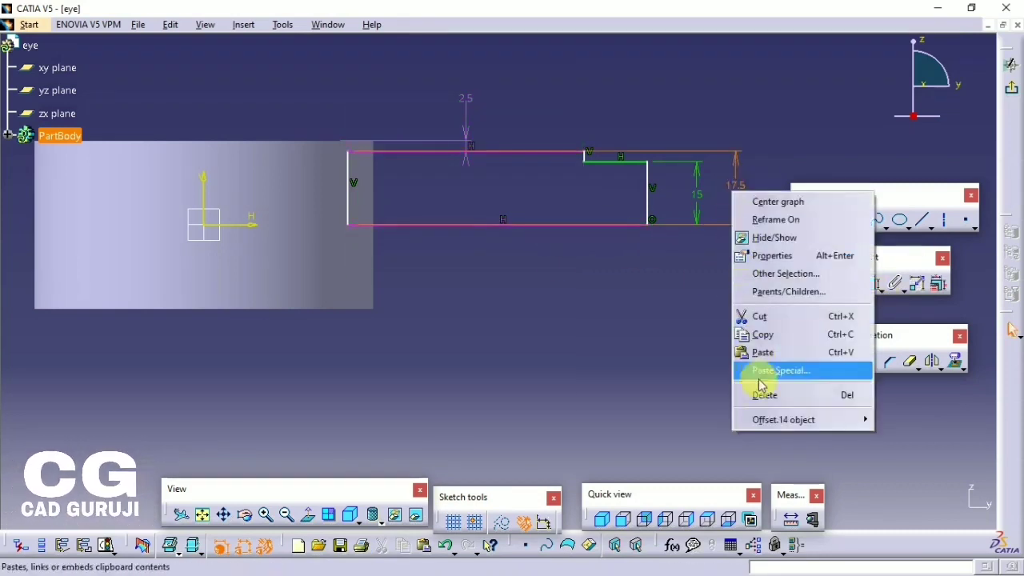
left_click(761, 392)
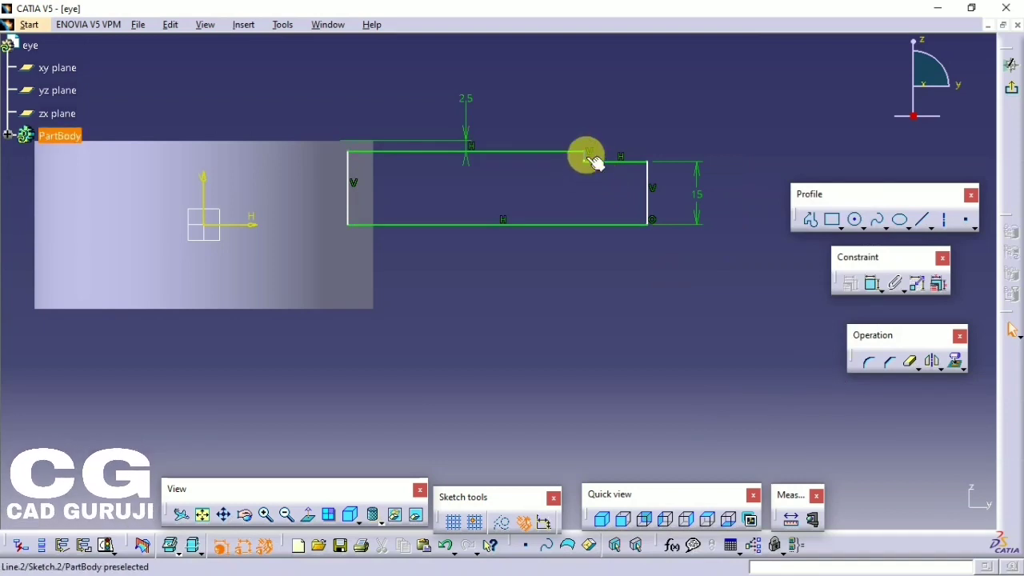
Dimension the short upper step line to a 20 mm width.
left_click(593, 161)
left_click(648, 194, "ctrl")
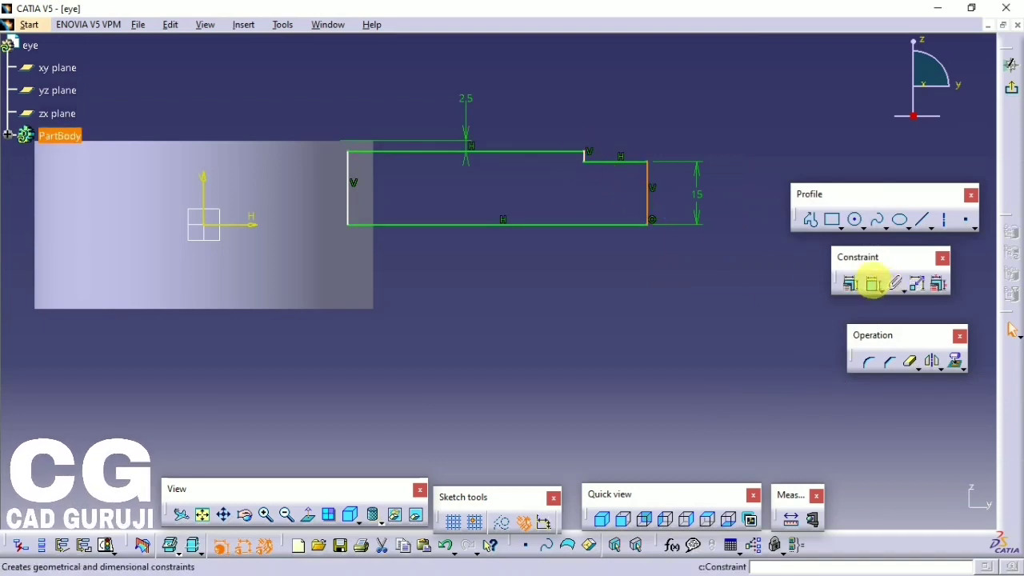
left_click(872, 284)
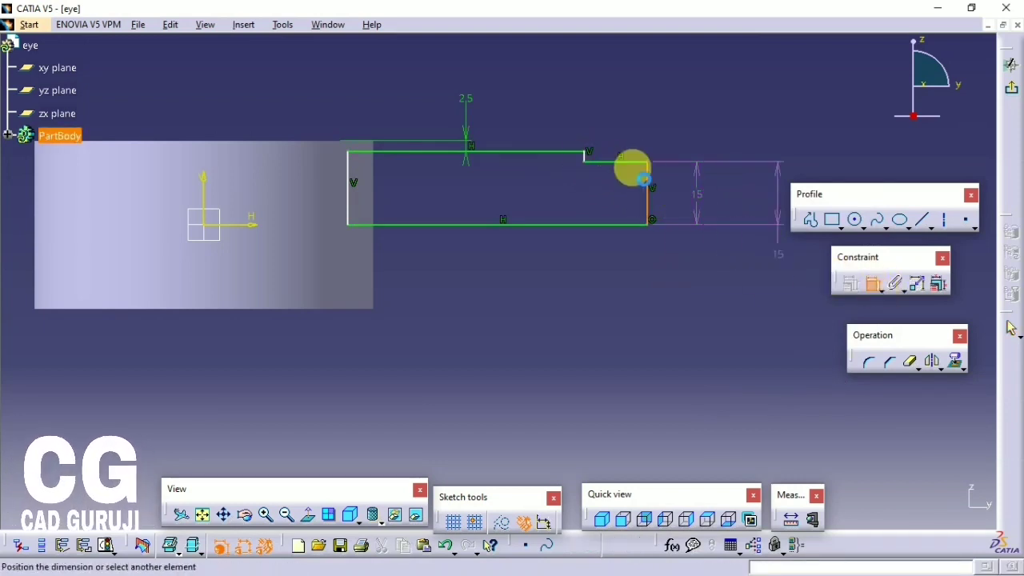
left_click(614, 123)
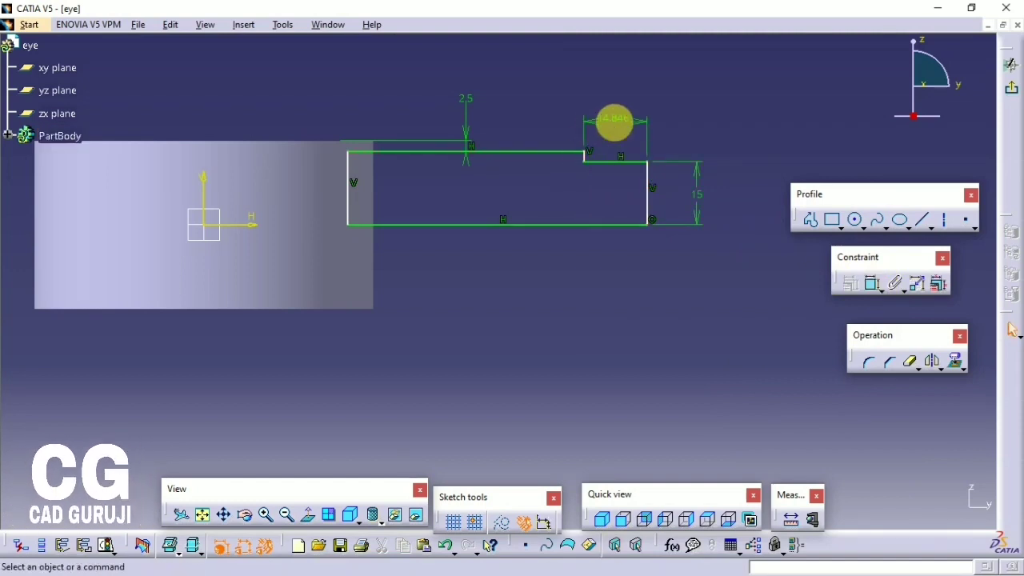
double_click(621, 124)
type("20")
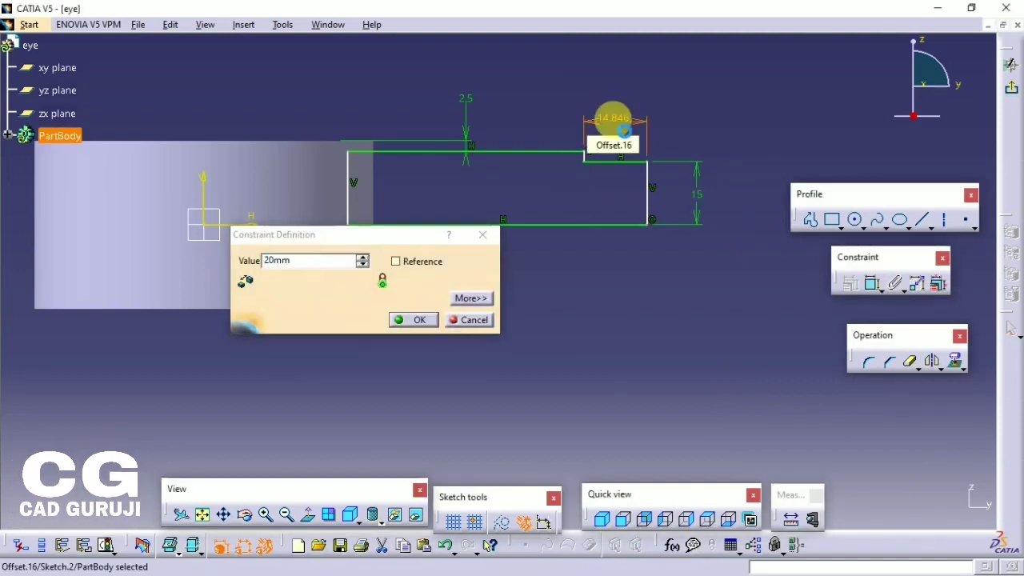
key("Return")
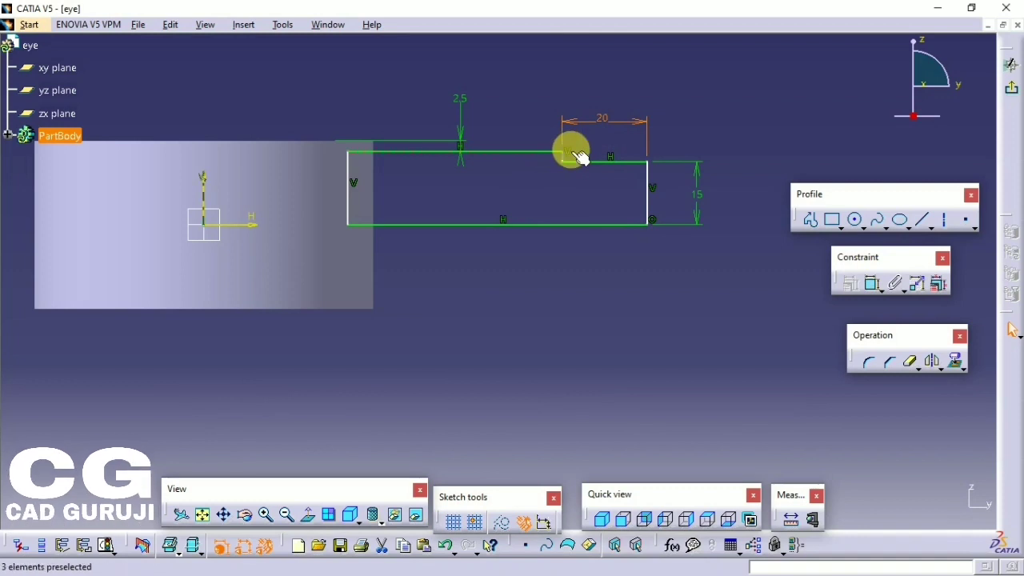
Dimension the bottom line to a length of 70 mm.
left_click(607, 228)
left_click(874, 283)
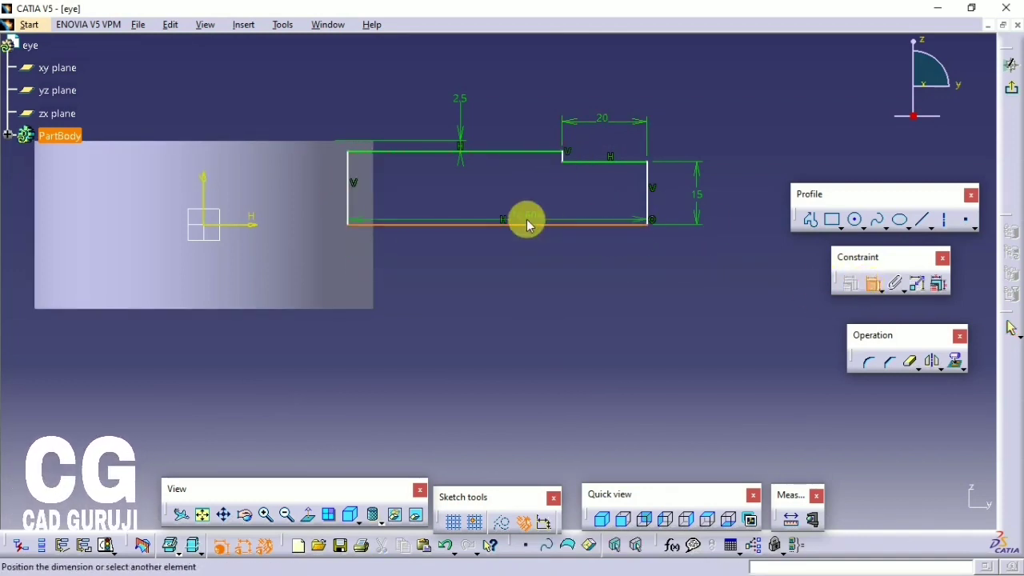
left_click(521, 248)
left_click(967, 219)
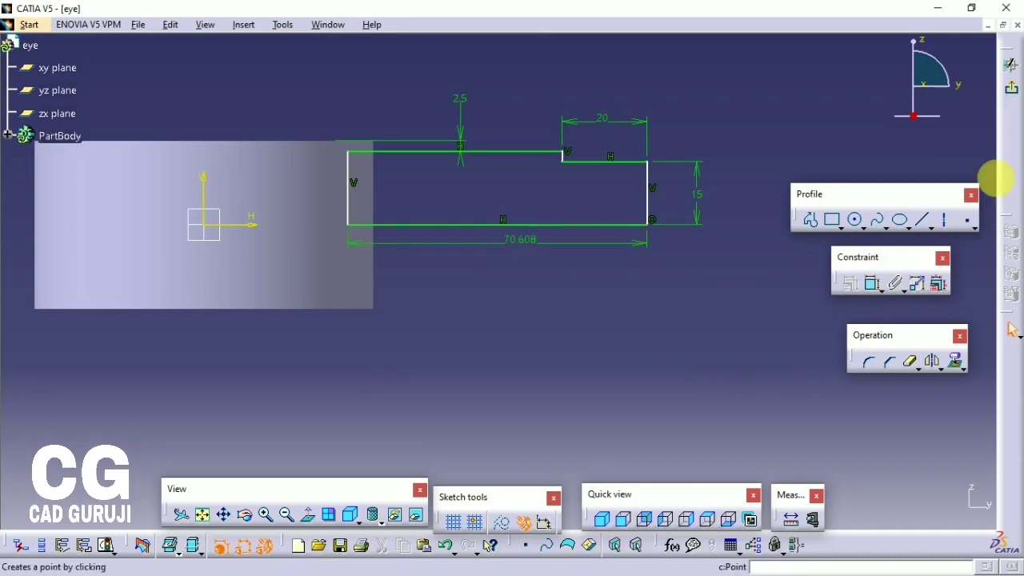
double_click(525, 240)
type("70")
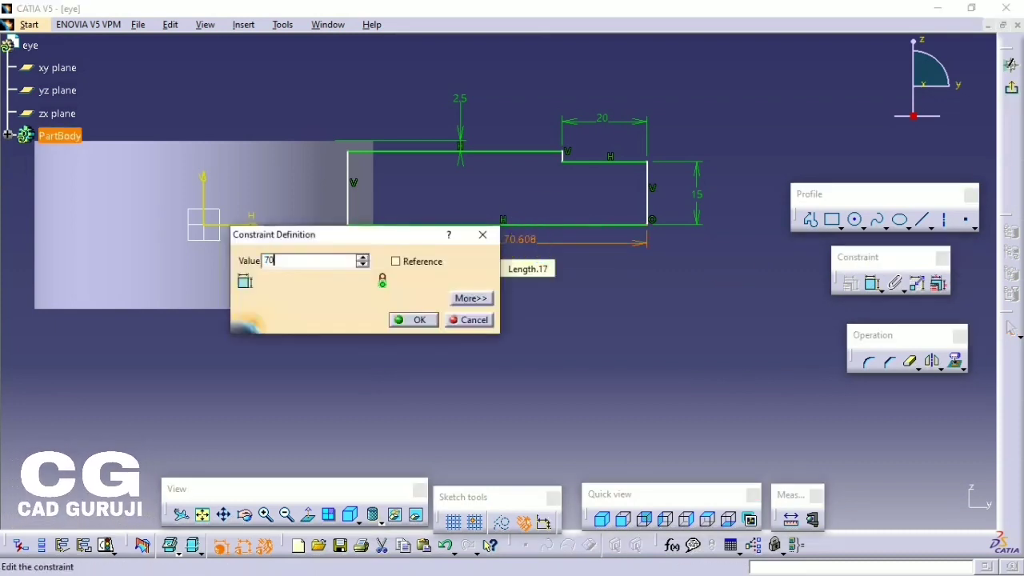
key("Return")
Exit the sketch and revolve Sketch.2 into a shaft about its bottom line.
left_click(1011, 67)
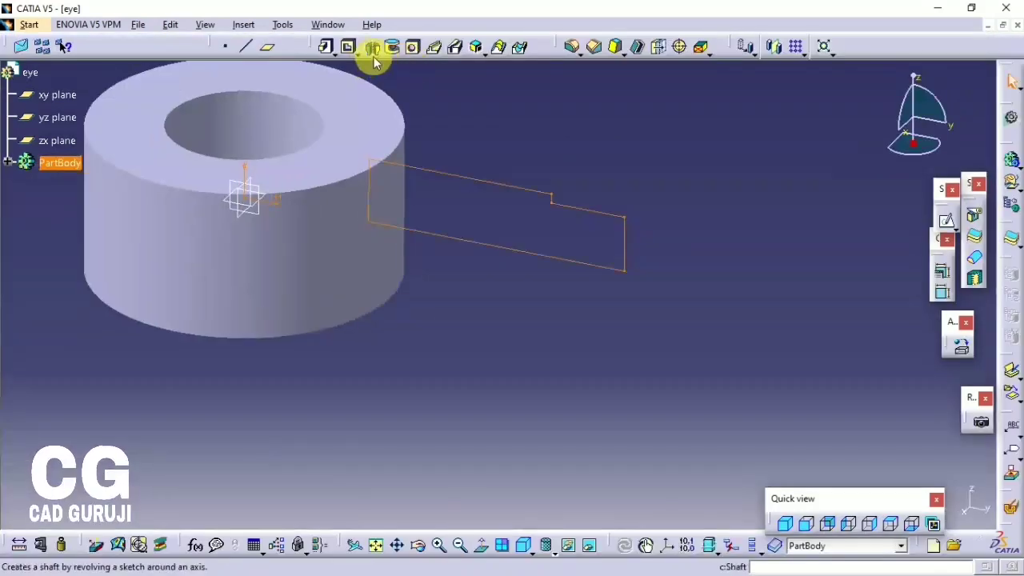
left_click(373, 48)
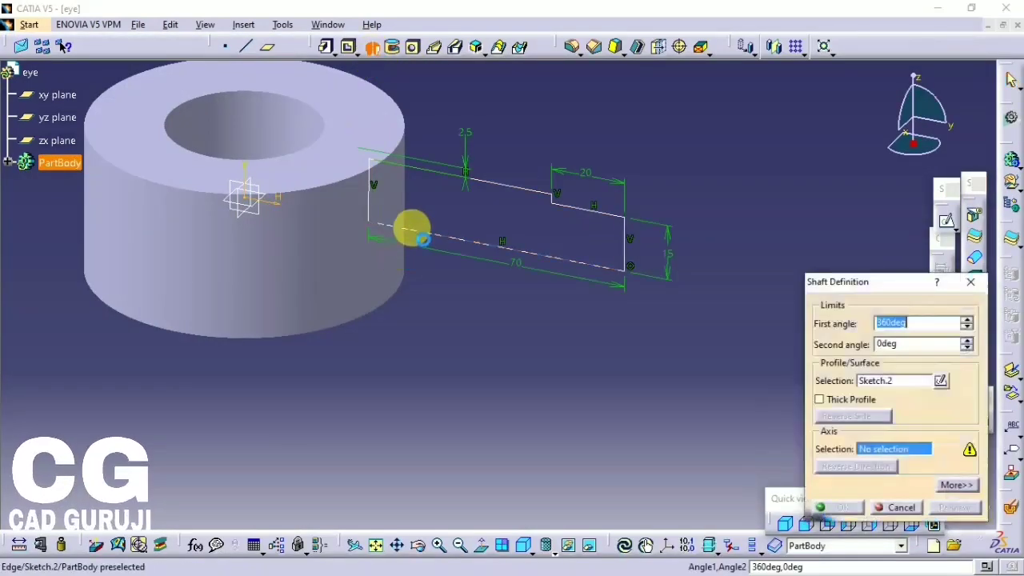
left_click(843, 507)
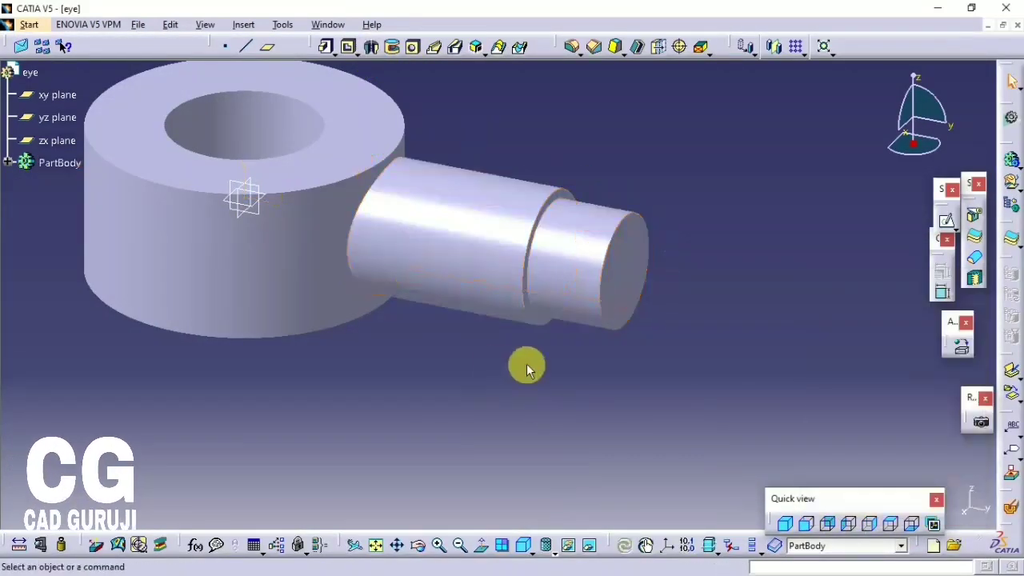
mouse_move(526, 365)
middle_mouse_down()
mouse_move(423, 464)
mouse_move(441, 327)
mouse_move(915, 281)
middle_mouse_up()
Apply Steel from the Metal library to the eye part and open its properties from the tree.
left_click(963, 343)
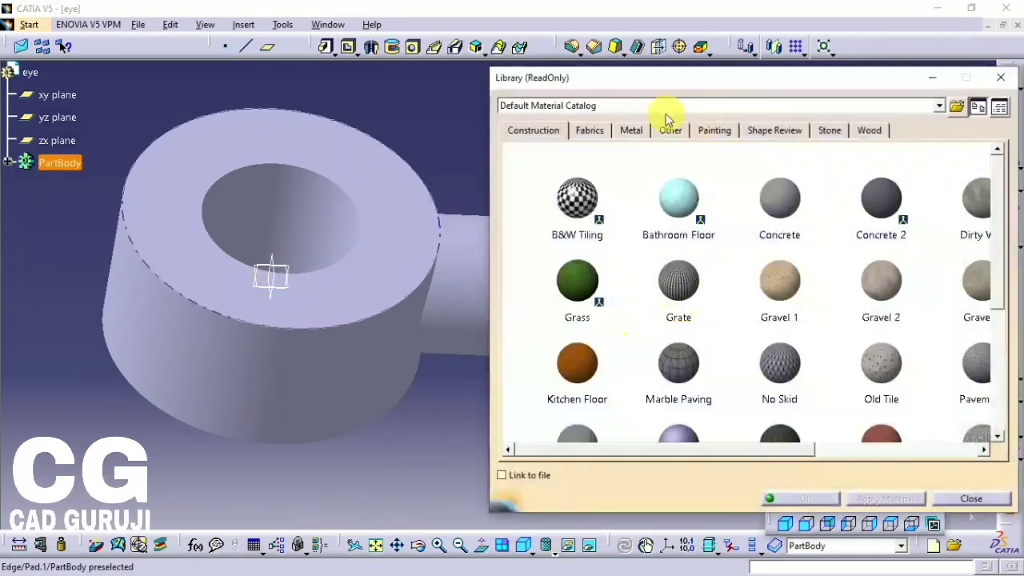
left_click(631, 130)
scroll(567, 279, "down", 3)
left_click(571, 264)
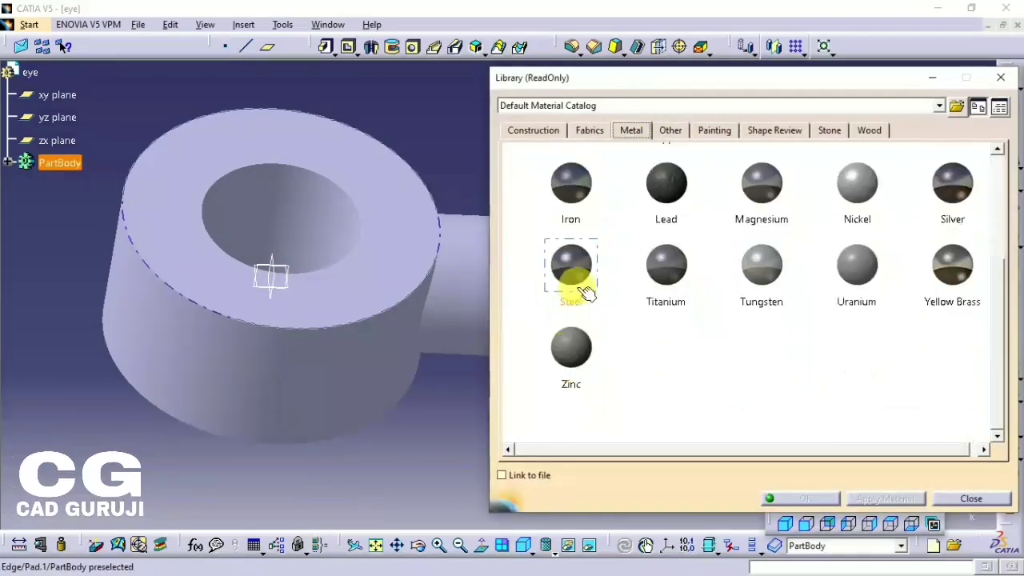
left_click(880, 498)
left_click(808, 497)
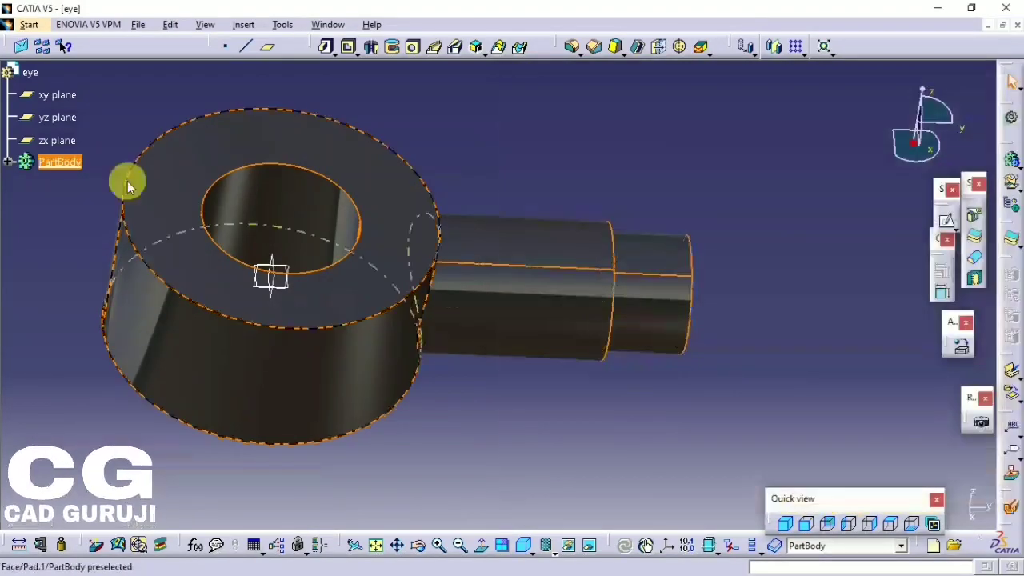
left_click(8, 162)
double_click(64, 185)
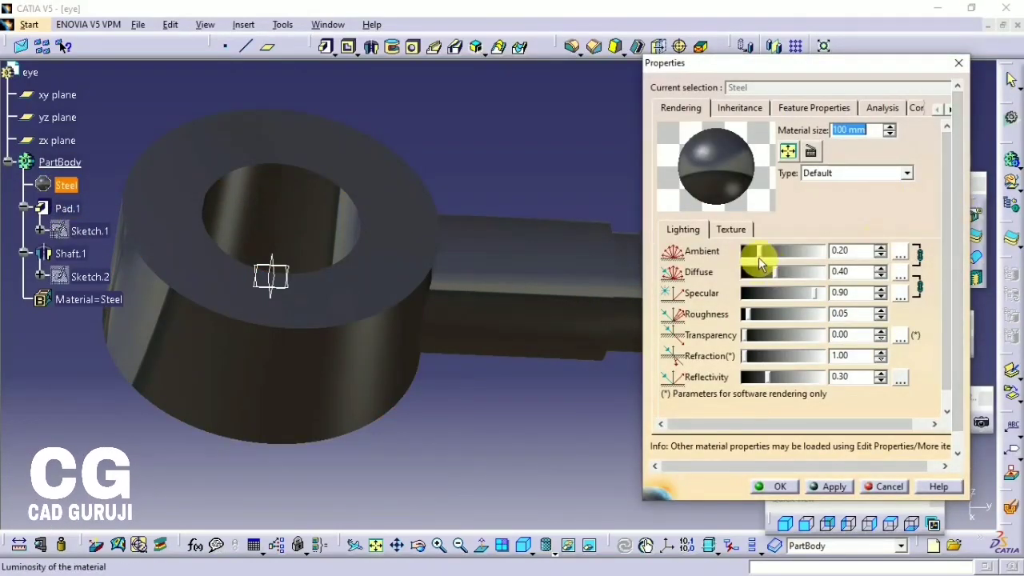
Raise the Steel material's ambient lighting and set its colour to golden yellow.
mouse_move(755, 253)
left_mouse_down()
mouse_move(824, 256)
mouse_move(815, 252)
mouse_move(792, 280)
left_mouse_up()
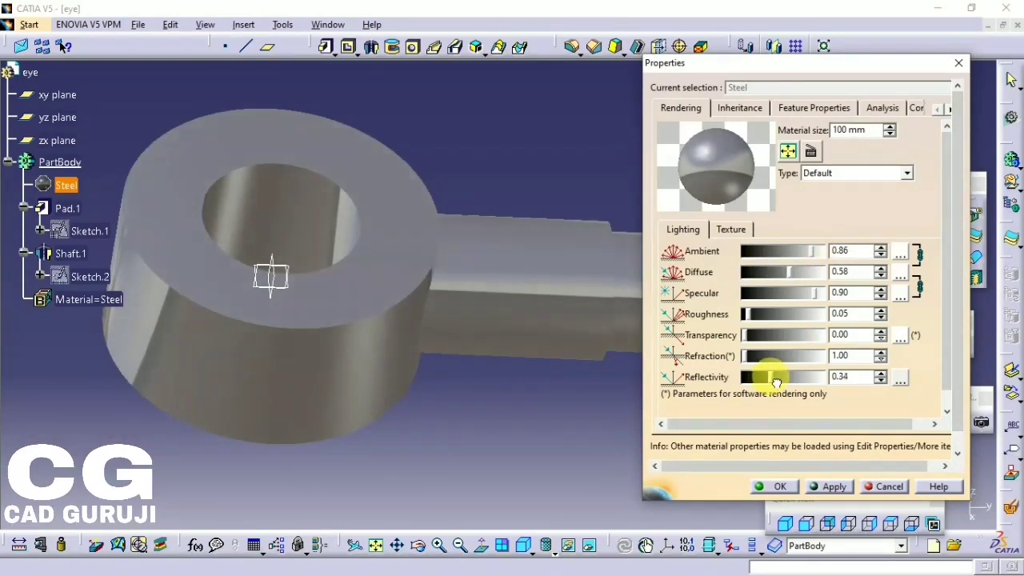
left_click(899, 272)
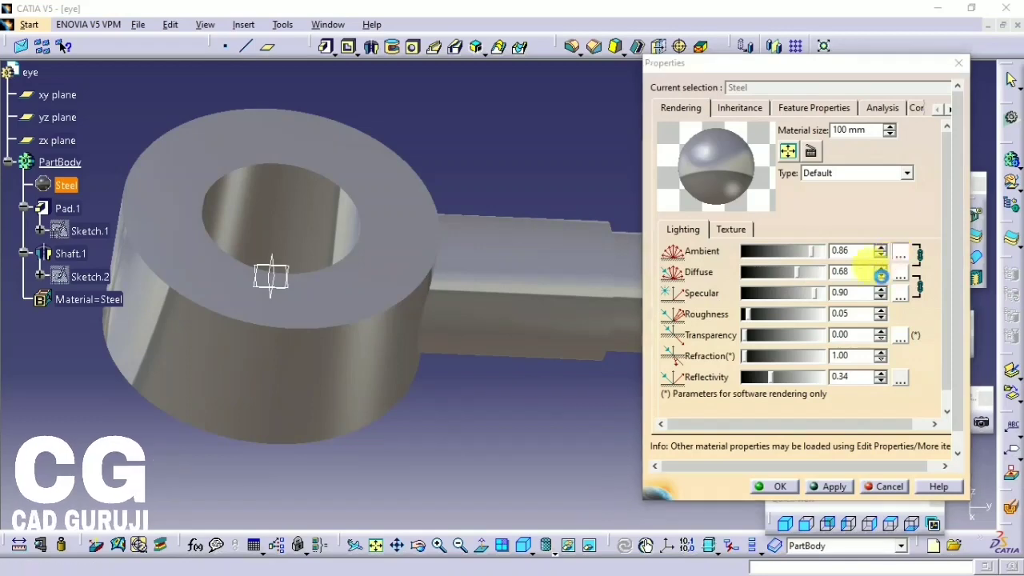
left_click(792, 316)
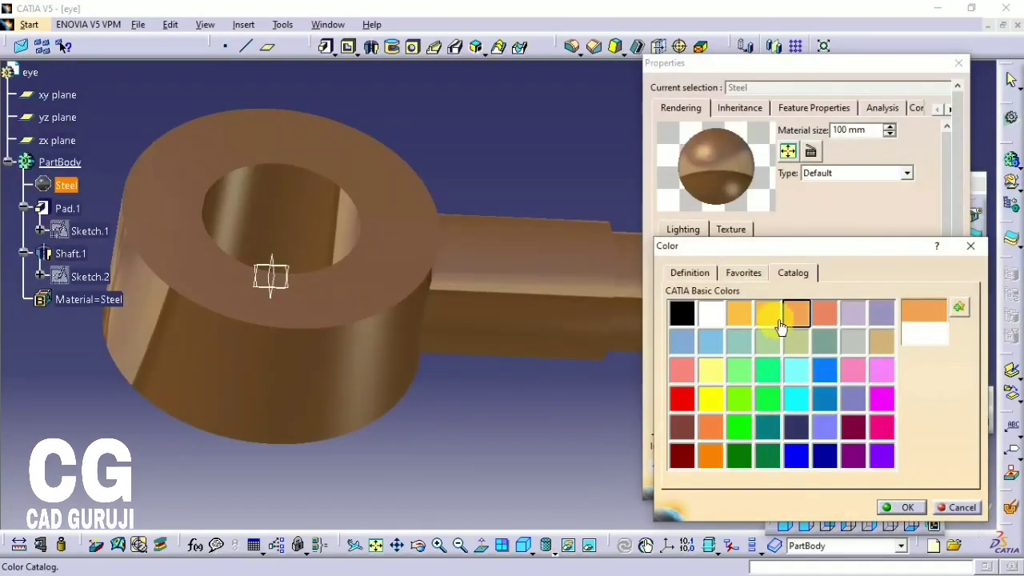
left_click(782, 327)
left_click(900, 509)
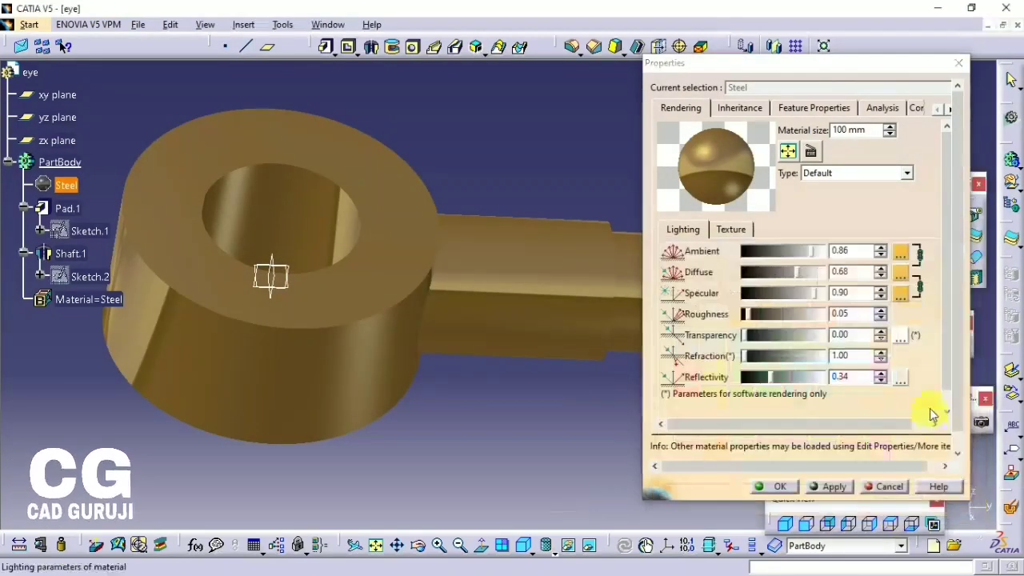
Set the reflection environment to Meeting room and apply the material changes.
left_click(898, 382)
scroll(897, 391, "down", 2)
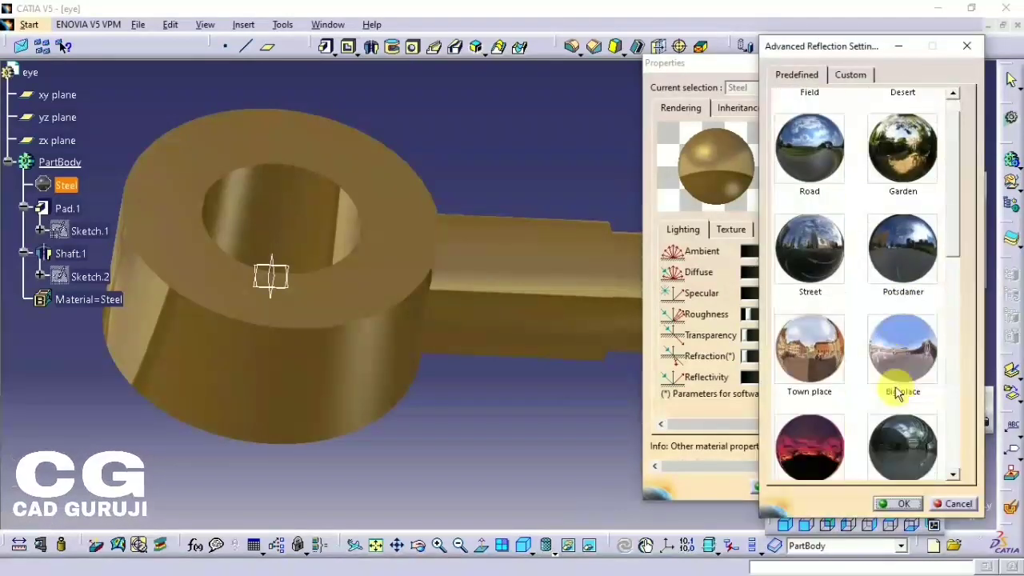
scroll(896, 390, "down", 2)
scroll(896, 391, "down", 2)
scroll(880, 320, "down", 2)
scroll(880, 384, "down", 1)
left_click(897, 380)
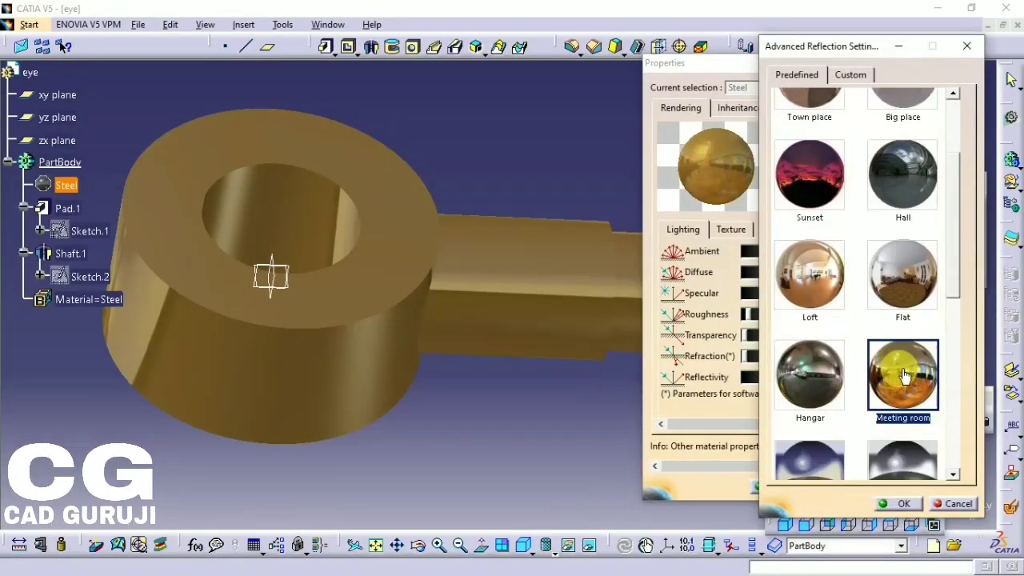
scroll(888, 400, "down", 2)
left_click(901, 503)
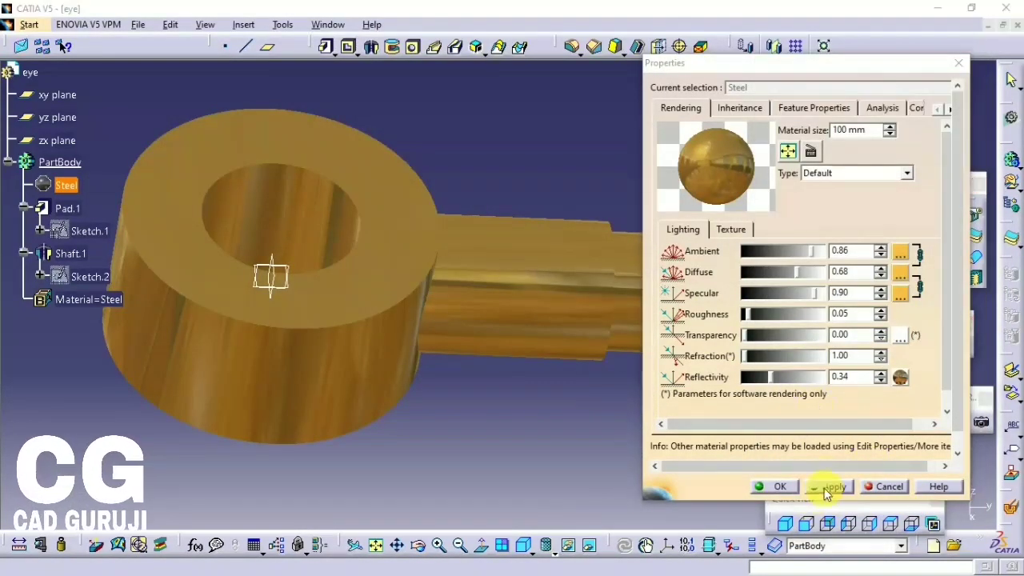
left_click(777, 486)
mouse_move(672, 432)
middle_mouse_down()
mouse_move(613, 325)
mouse_move(705, 280)
mouse_move(664, 327)
mouse_move(497, 357)
mouse_move(419, 359)
mouse_move(512, 331)
mouse_move(535, 293)
middle_mouse_up()
Set the eye PartBody's fill colour to purple and begin a new part document.
right_click(52, 162)
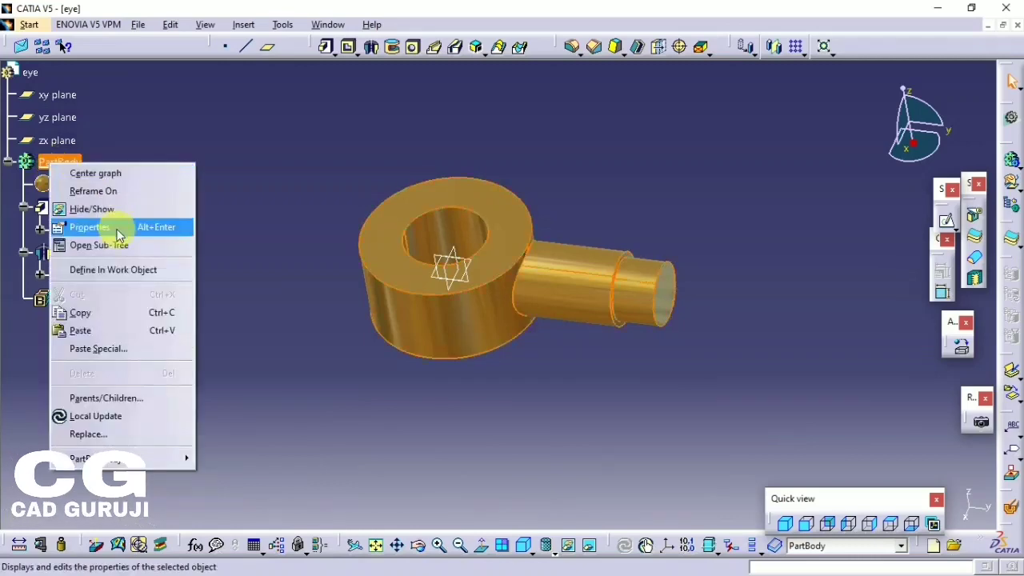
left_click(114, 227)
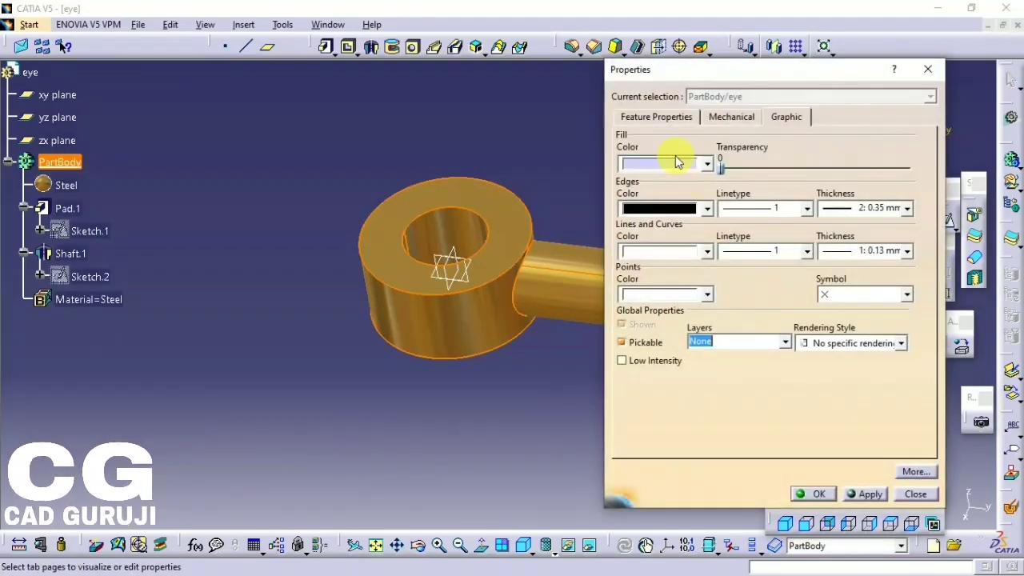
left_click(676, 161)
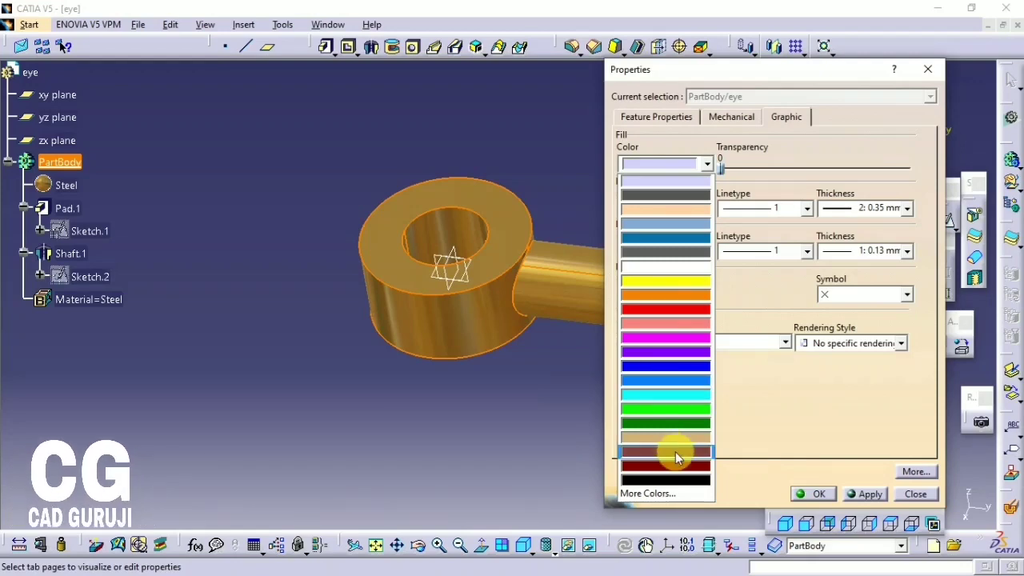
left_click(652, 351)
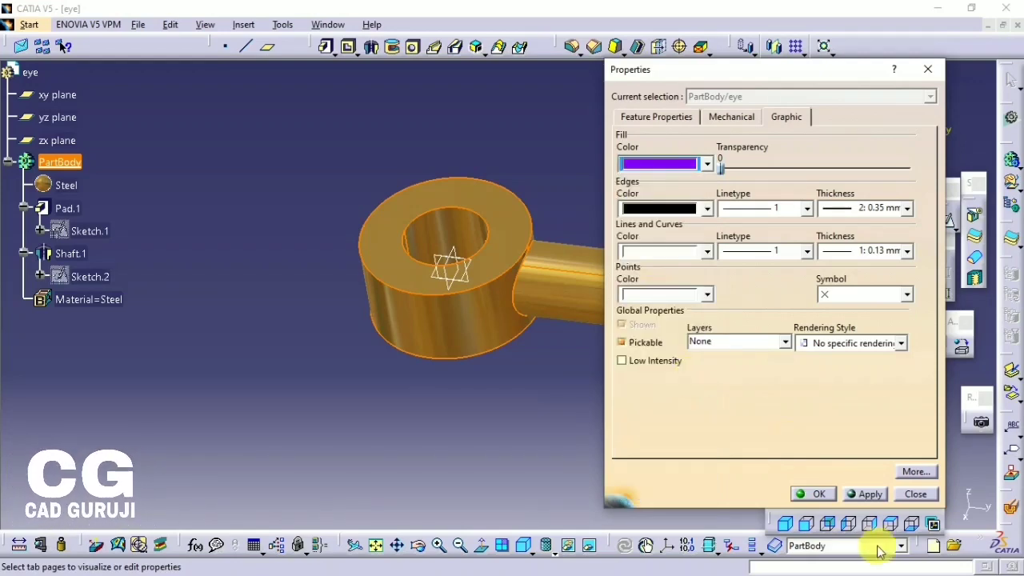
left_click(824, 495)
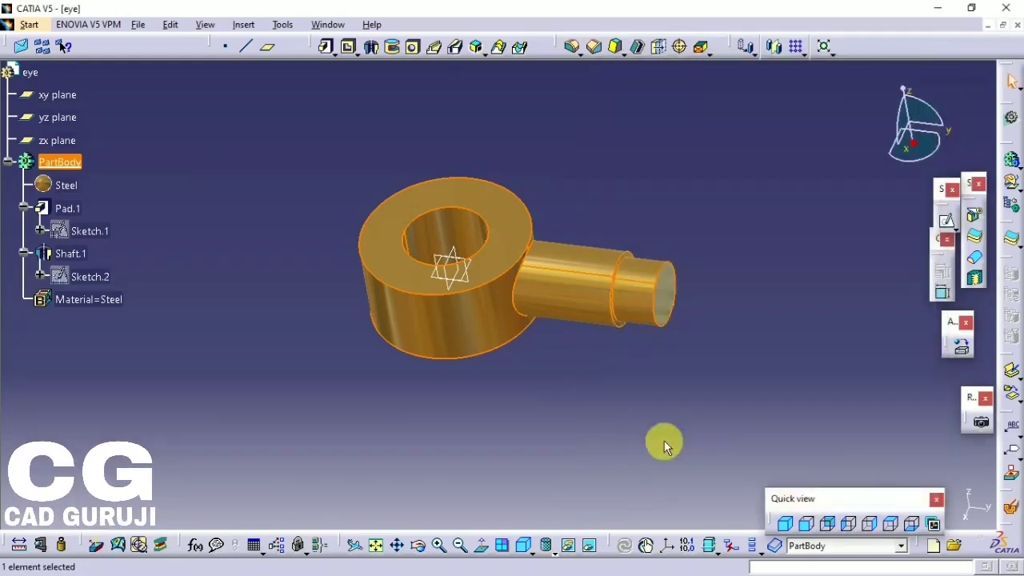
left_click(40, 30)
Create a new part named pin and start a sketch on the yz plane.
left_click(232, 61)
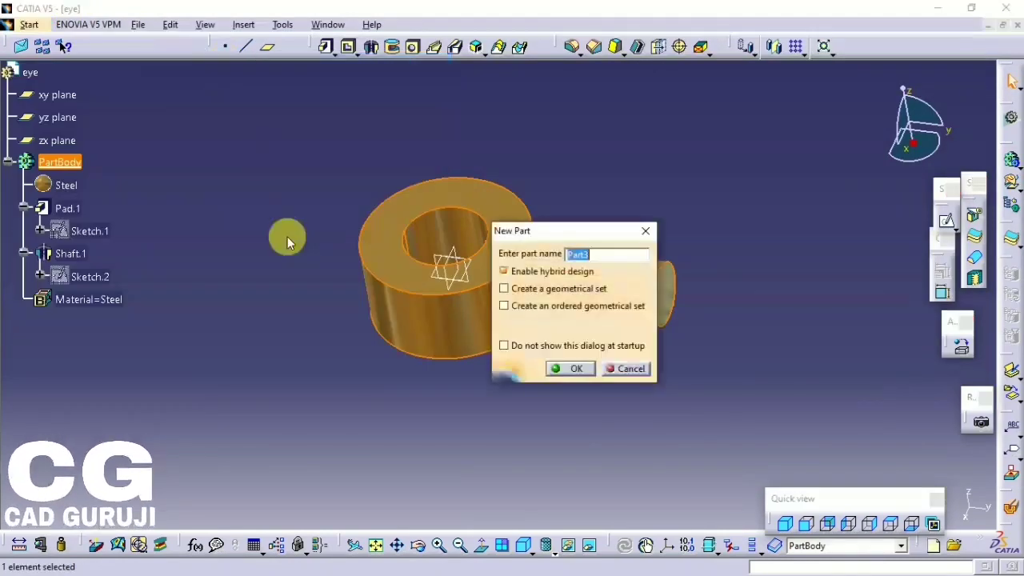
key("Return")
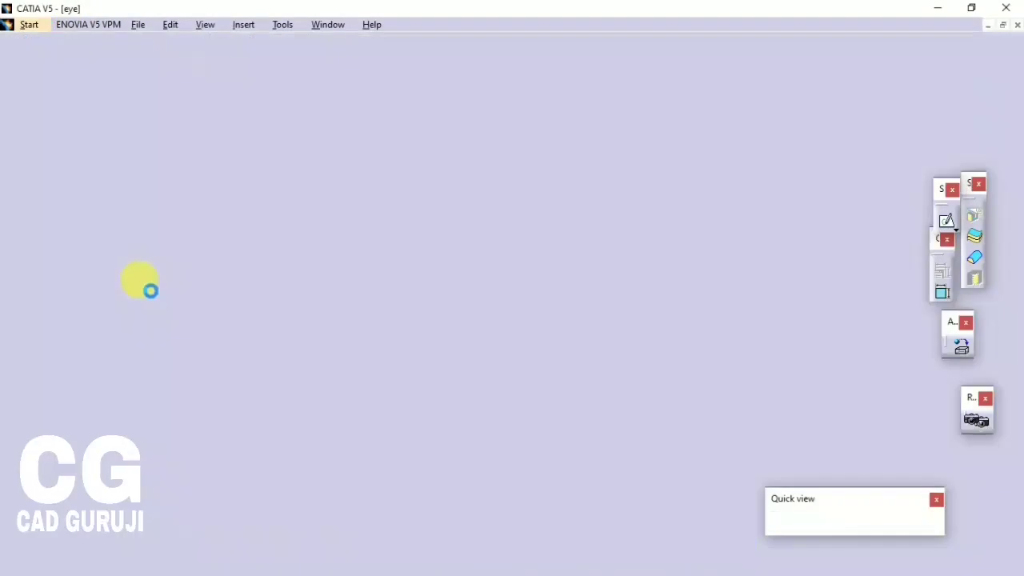
left_click(947, 220)
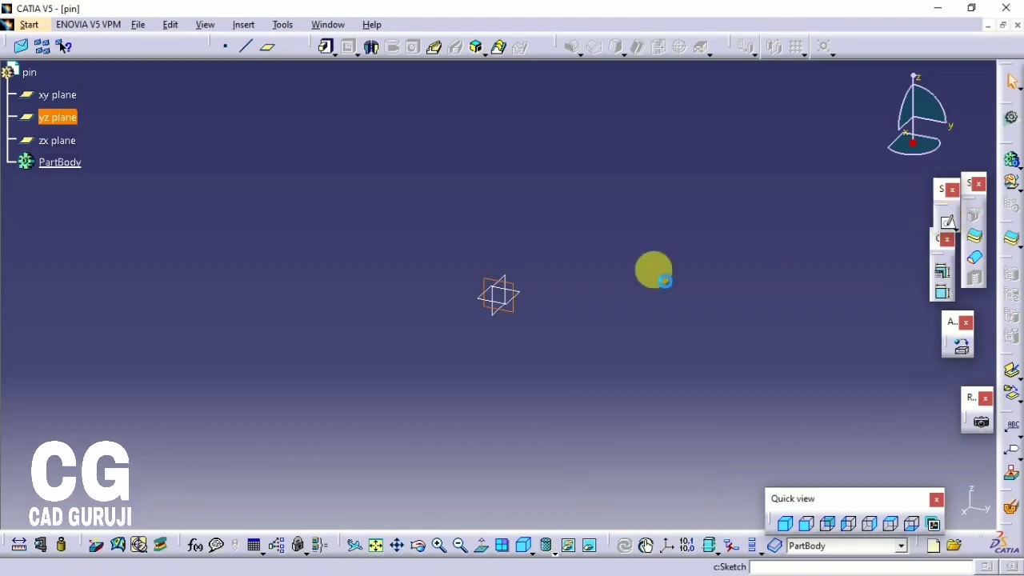
Draw a closed stepped profile outline starting from the sketch origin.
left_click(810, 220)
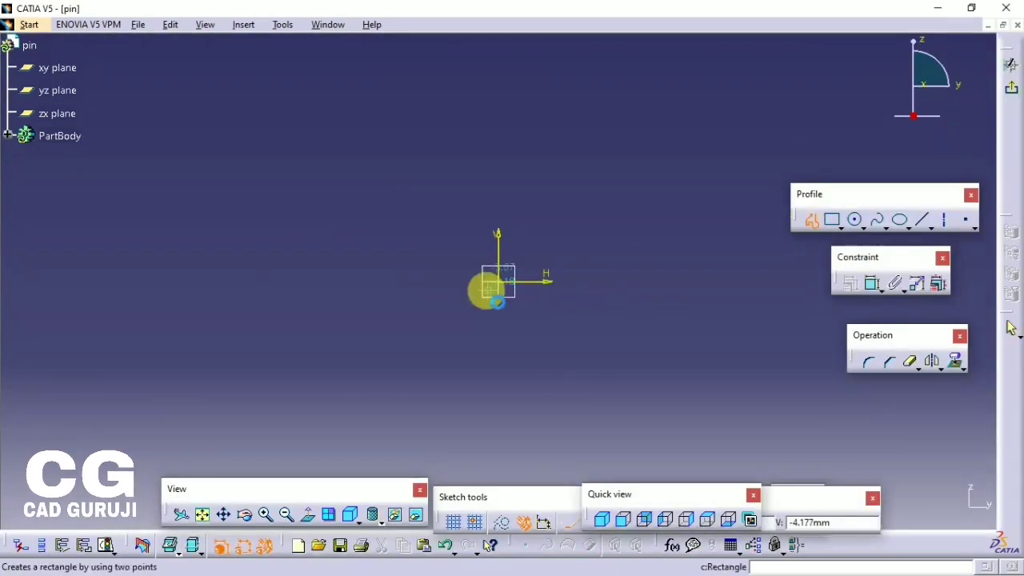
left_click(498, 281)
left_click(572, 282)
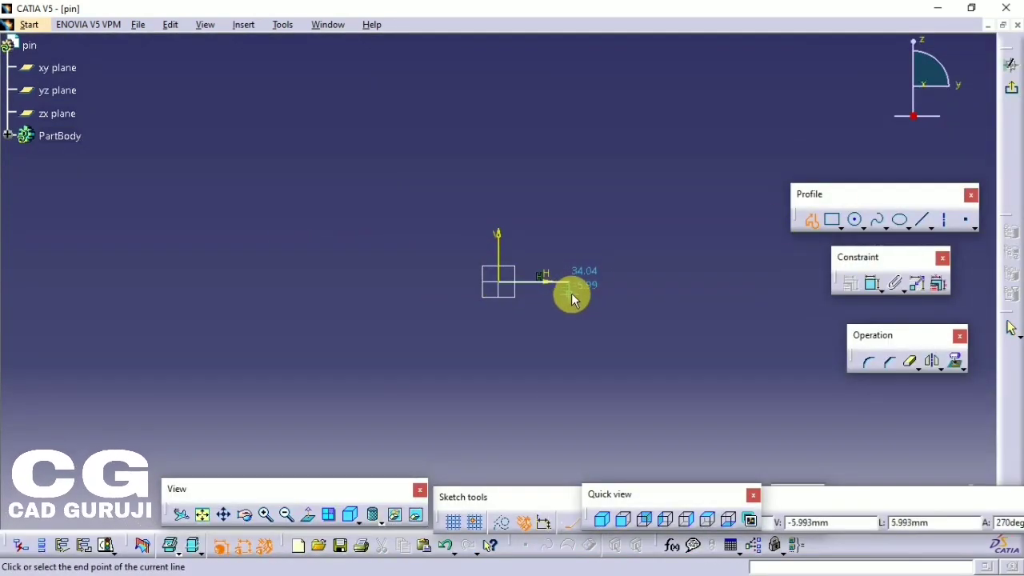
left_click(541, 294)
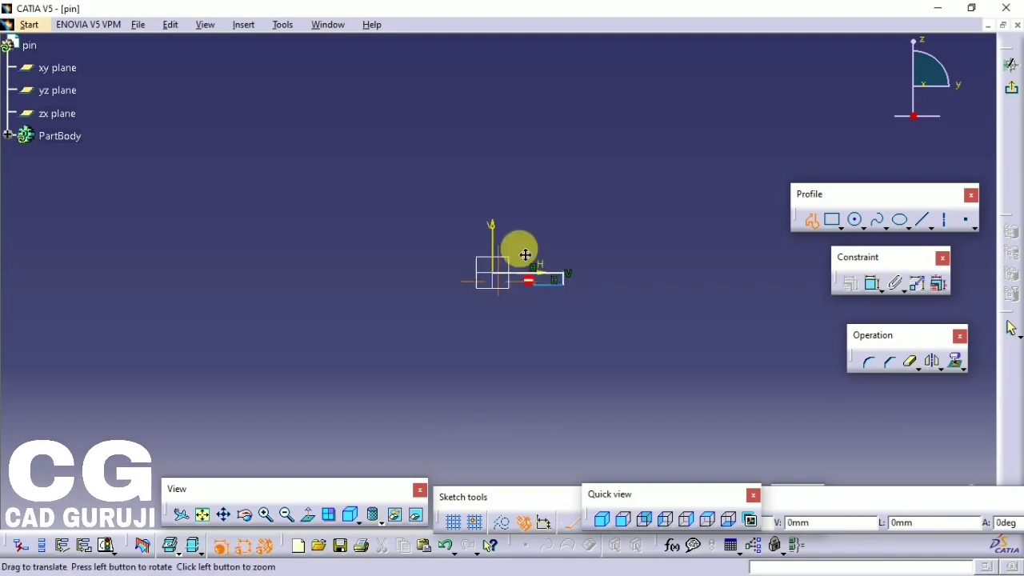
middle_click_drag(521, 247, 477, 103)
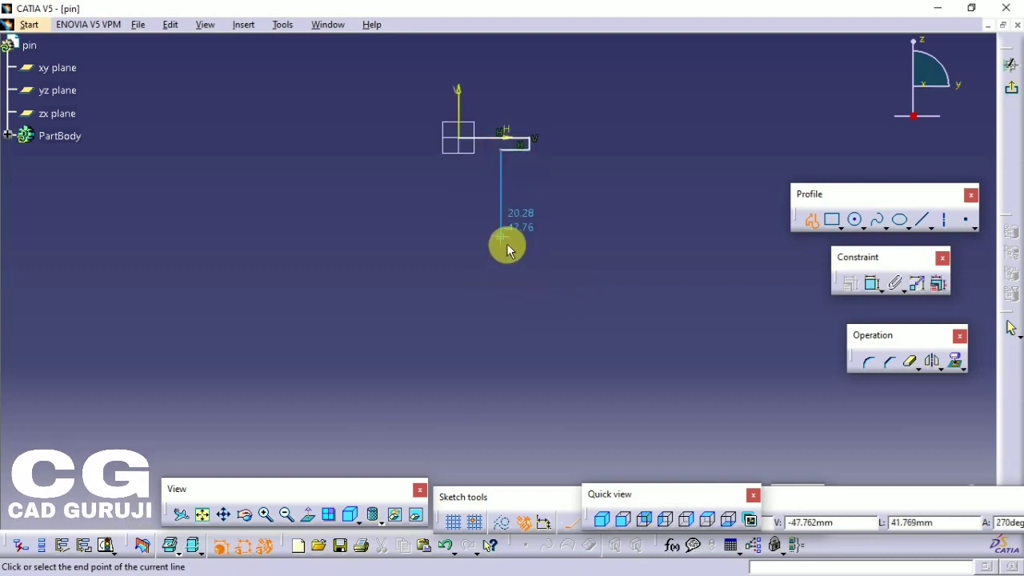
left_click(459, 282)
left_click(459, 137)
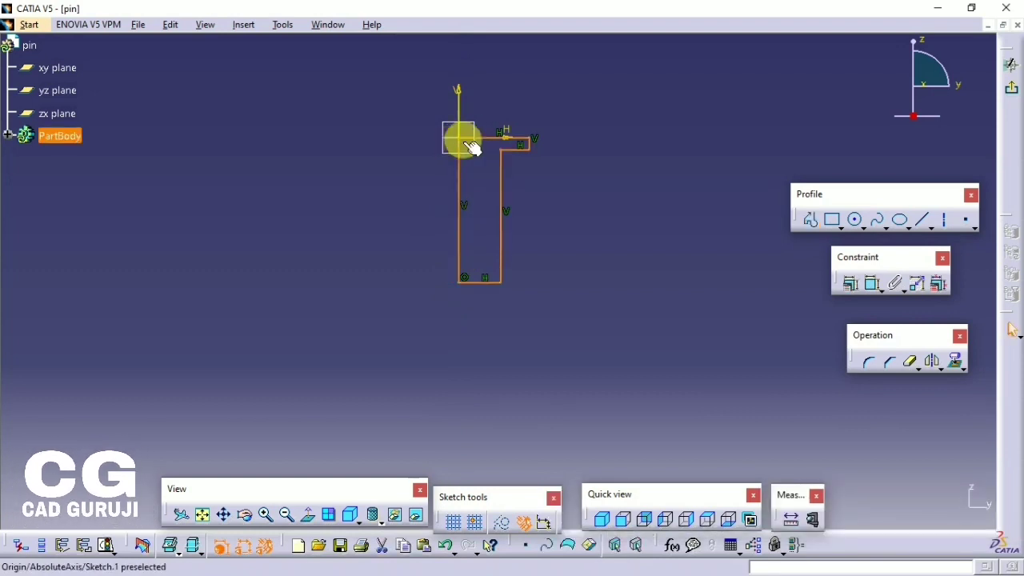
left_click(560, 217)
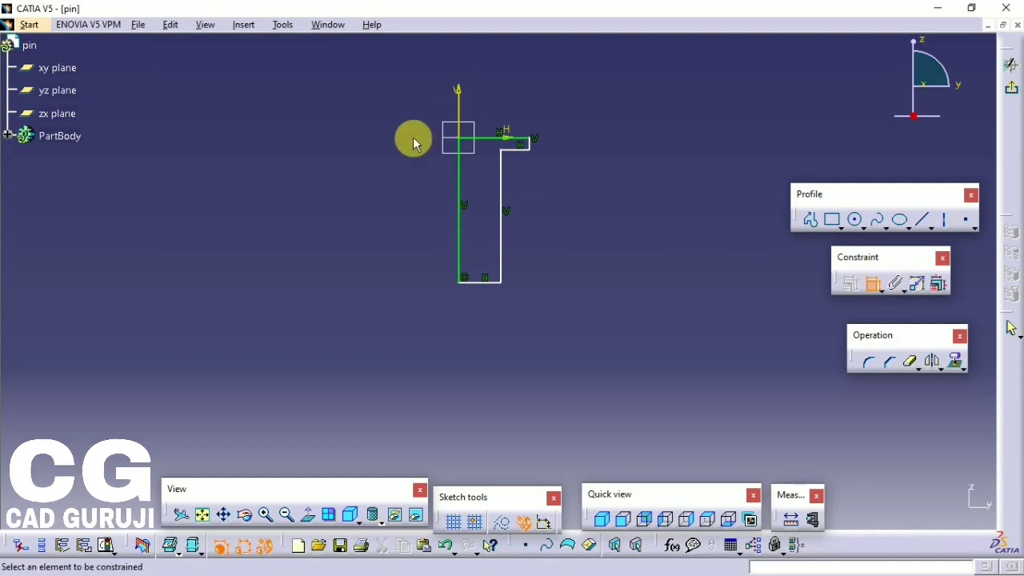
Dimension the top line to 30 mm and add a dimension to the short step line.
left_click(490, 136)
left_click(497, 110)
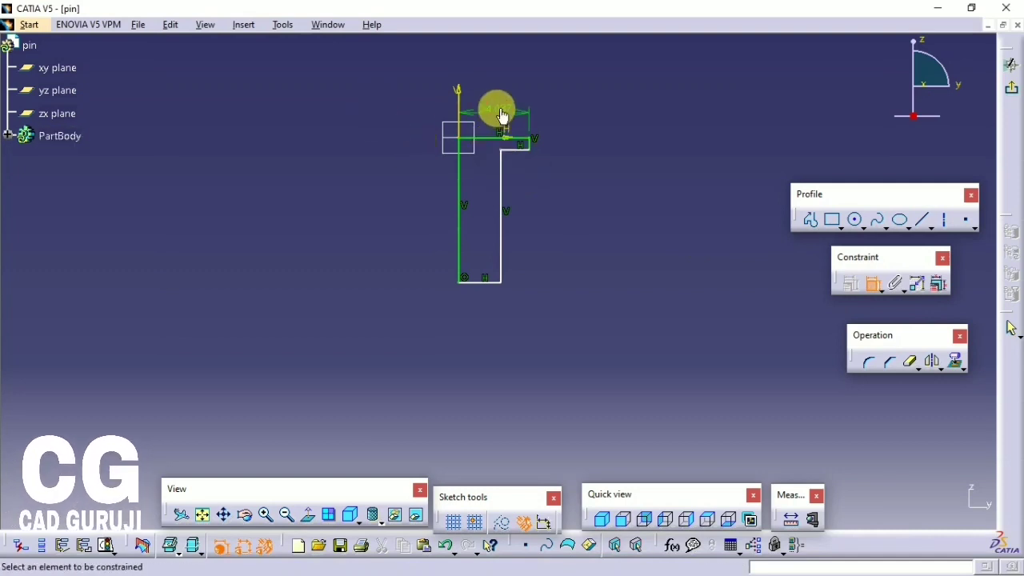
double_click(501, 111)
key("Return")
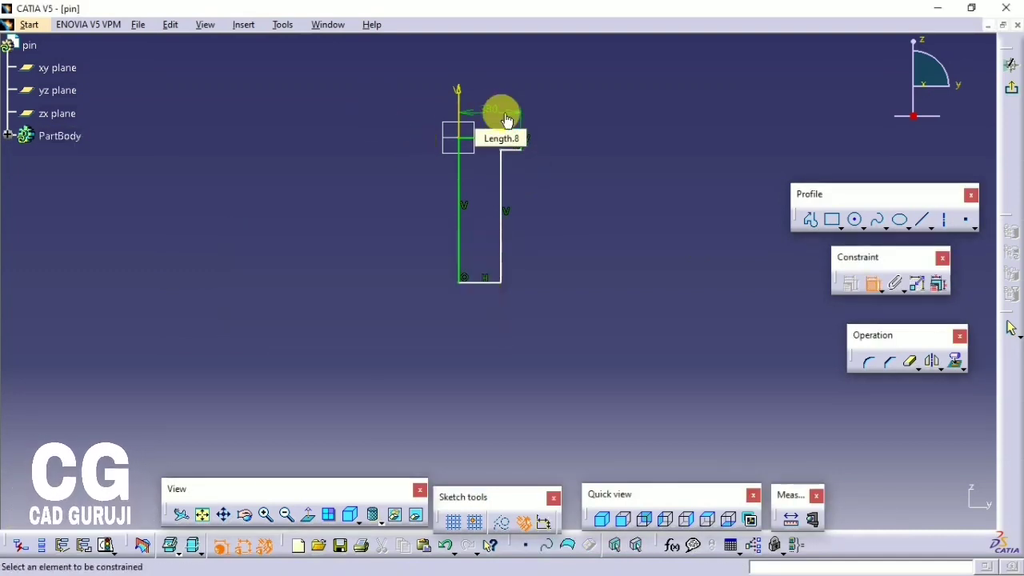
right_click(525, 138)
left_click(520, 144)
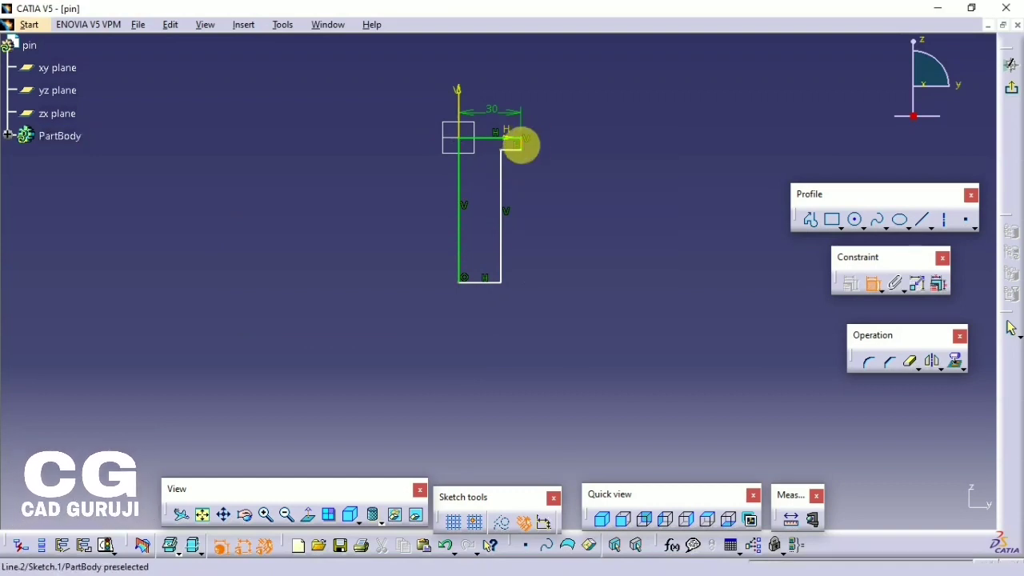
left_click(518, 144)
double_click(558, 139)
type("8")
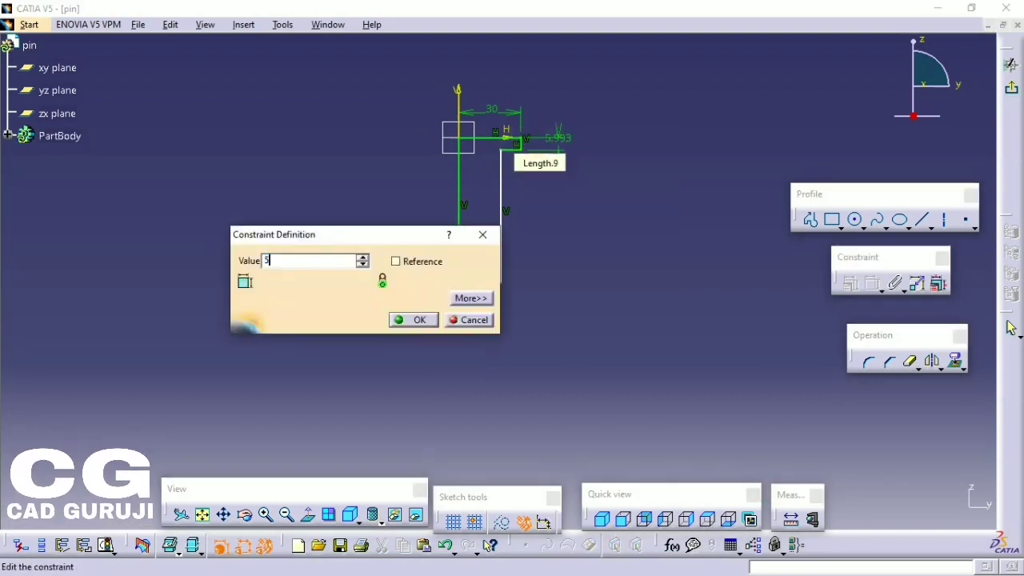
key("Return")
Dimension the bottom line to 20 mm and the overall pin height to 110 mm.
left_click(483, 290)
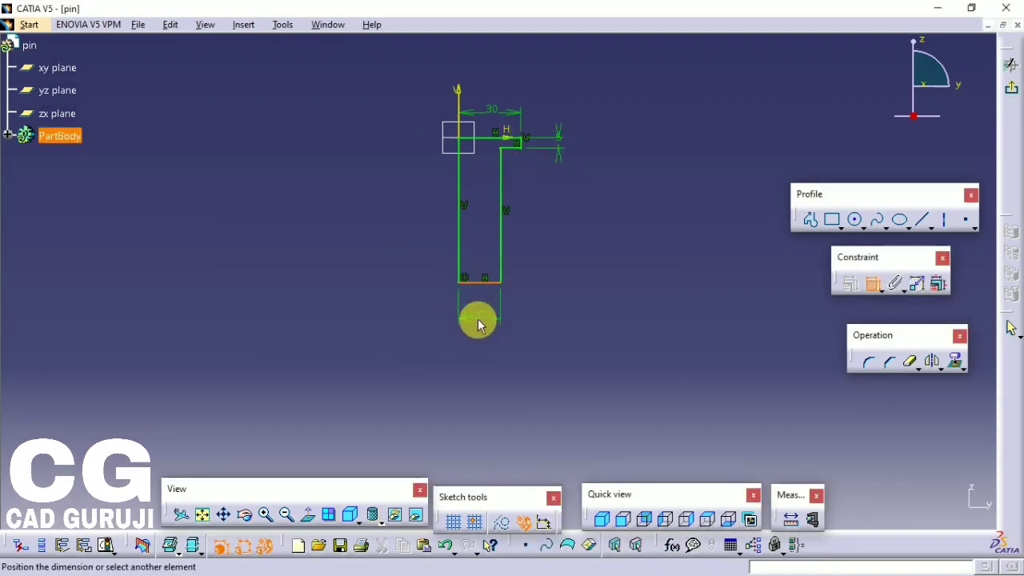
left_click(478, 317)
double_click(473, 308)
type("20")
key("Return")
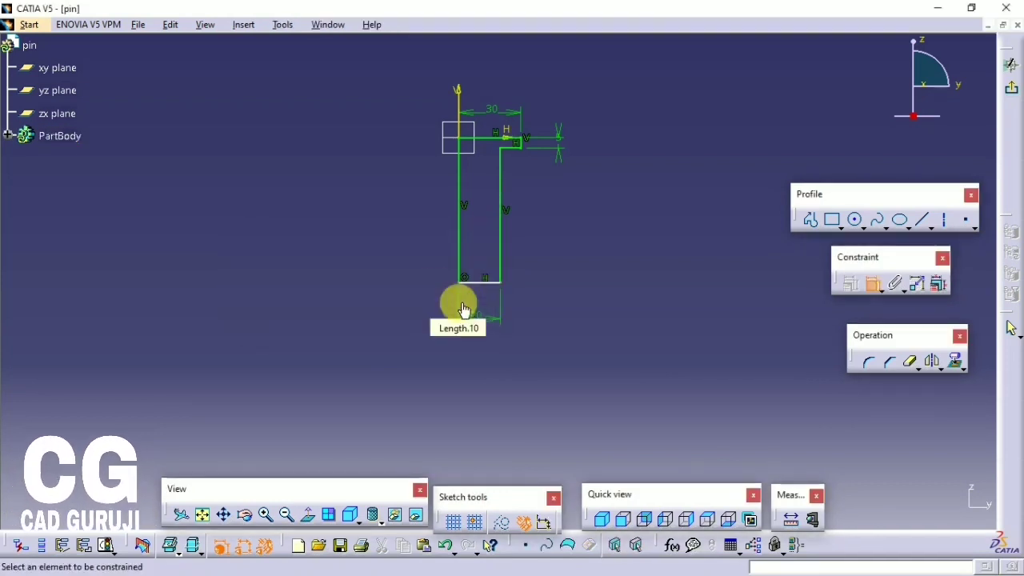
left_click(484, 282)
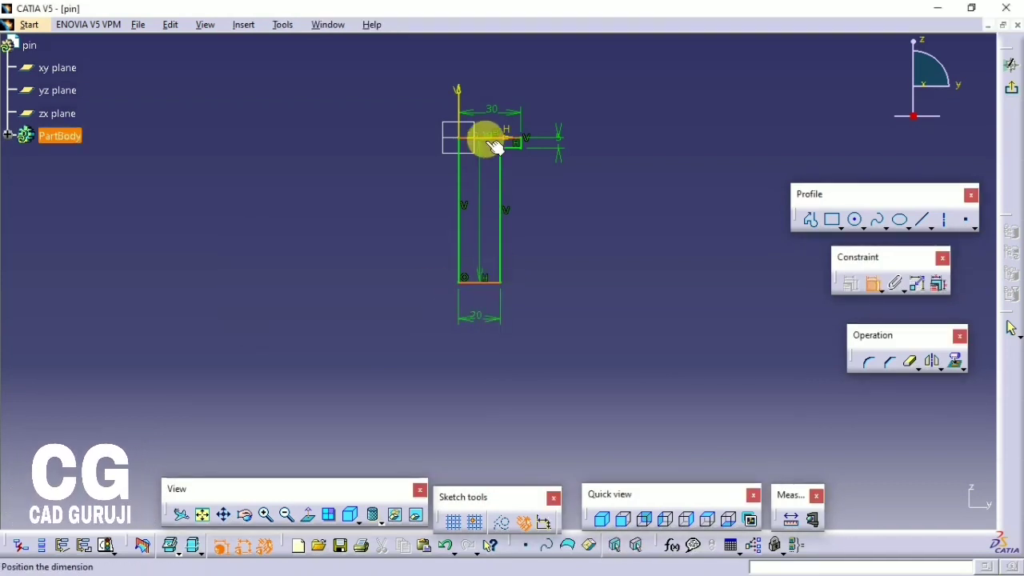
left_click(596, 189)
left_click(606, 189)
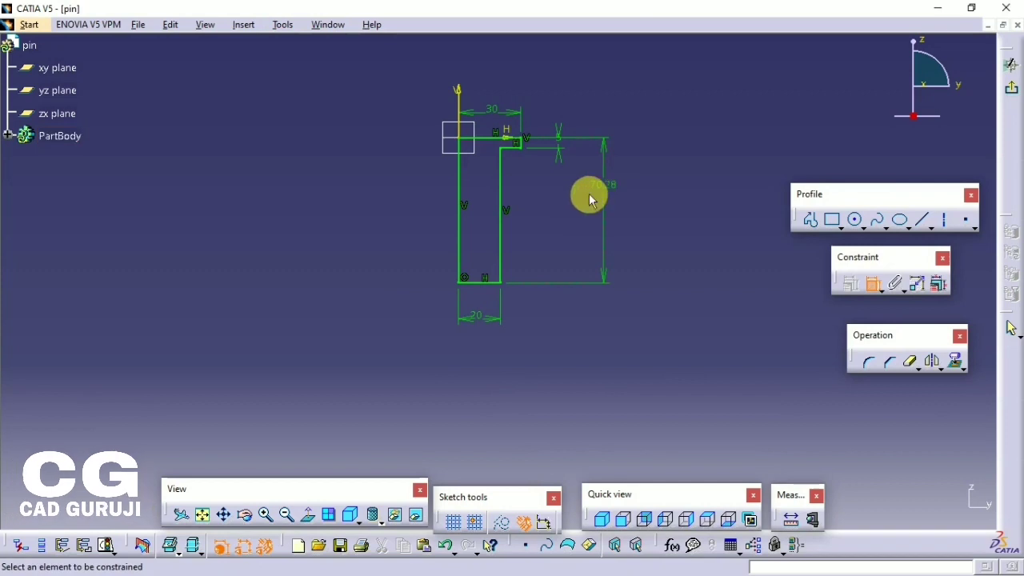
double_click(617, 193)
type("11")
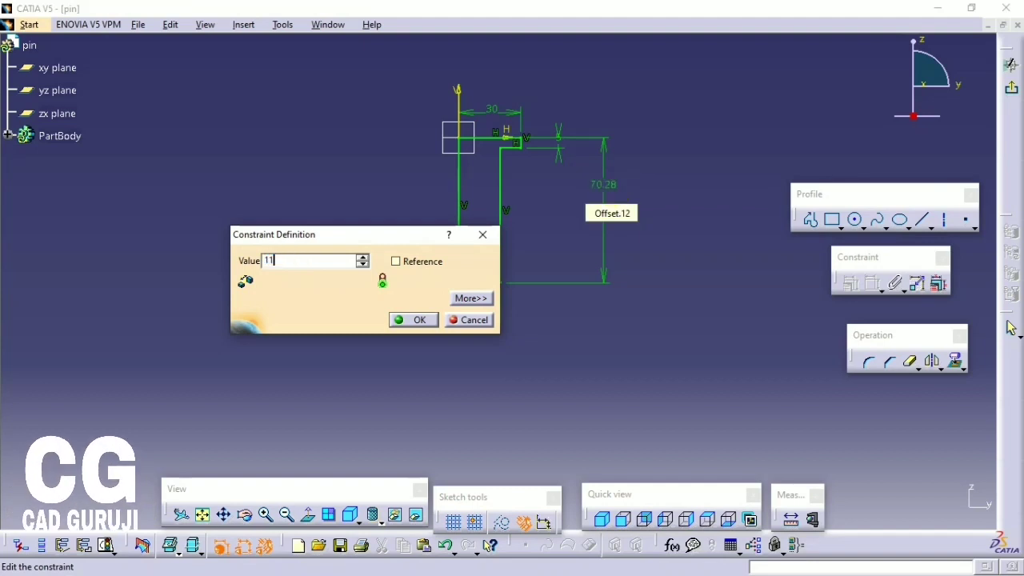
type("0")
key("Return")
Exit the sketch and revolve the profile 360° about its left edge into the pin solid.
left_click(1010, 87)
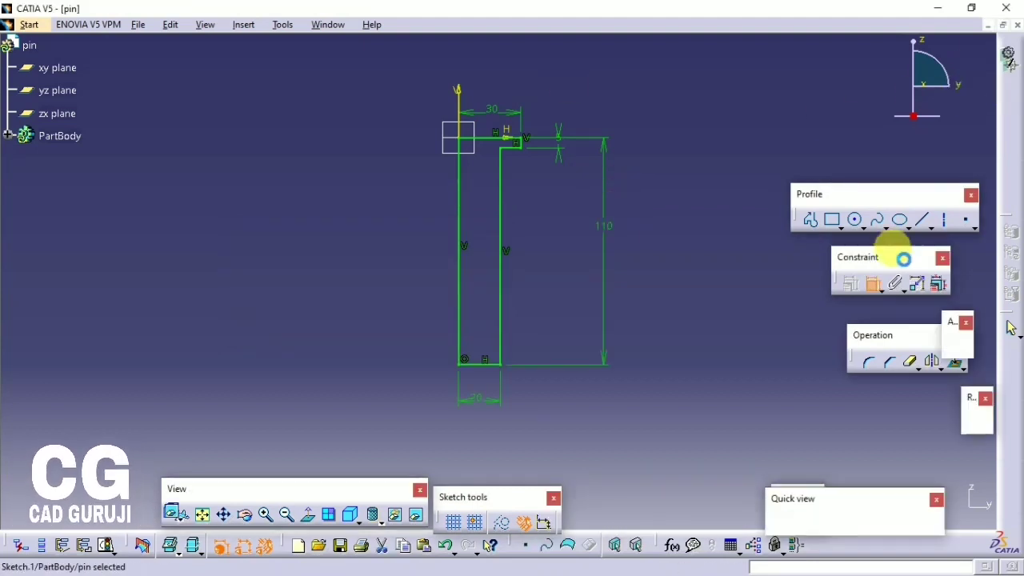
left_click(373, 46)
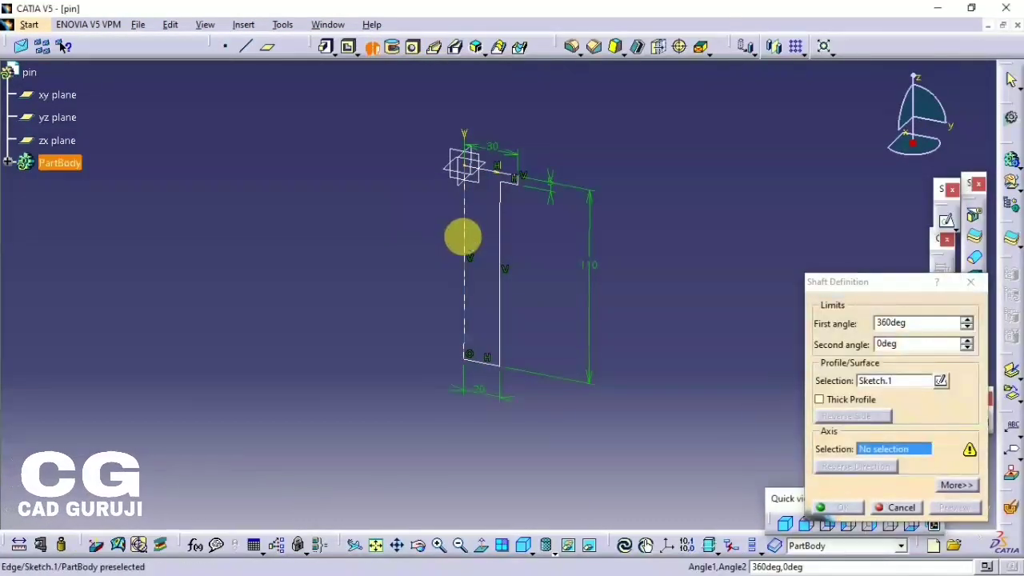
left_click(465, 280)
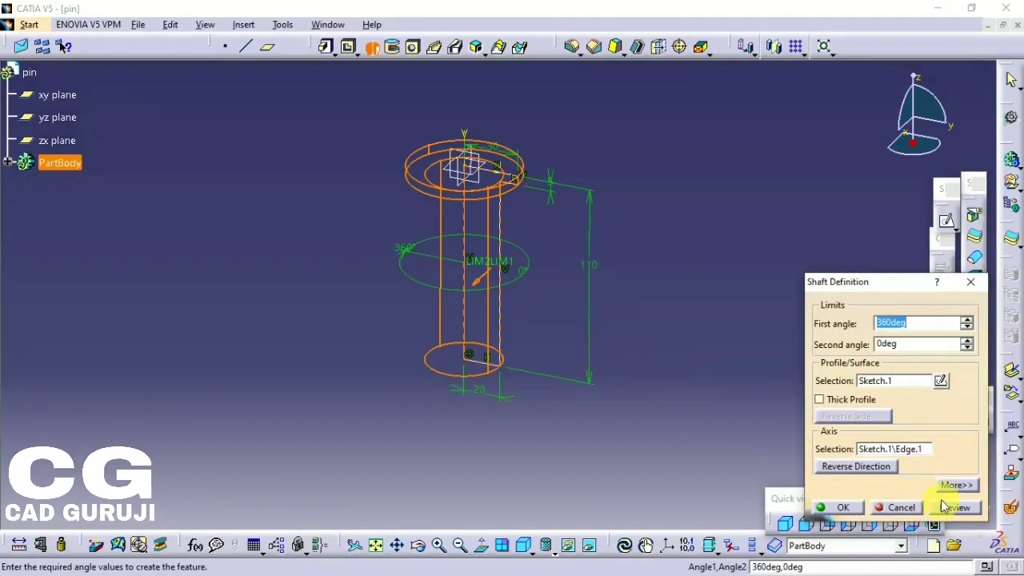
left_click(859, 513)
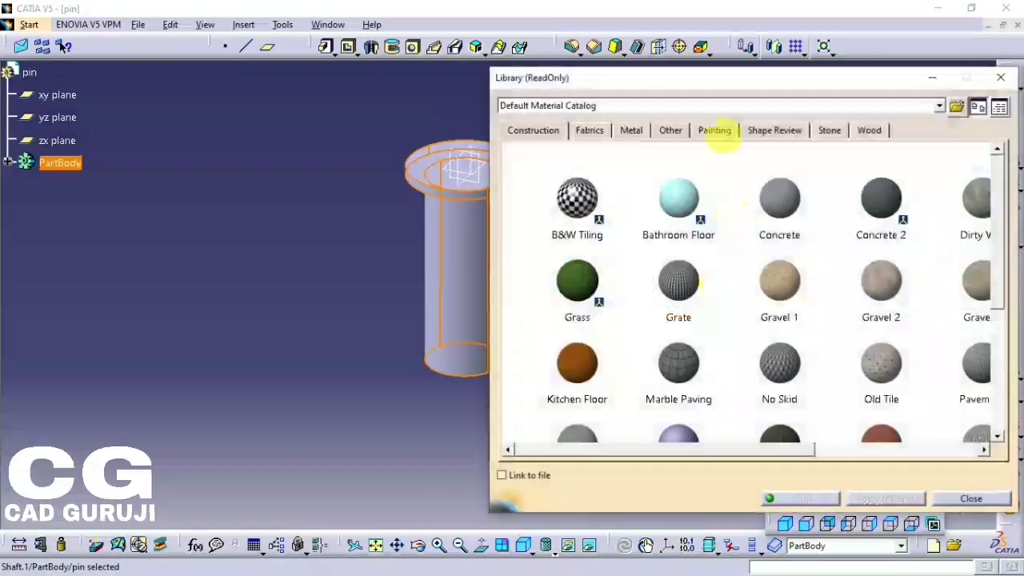
Apply Steel from the metals library to the pin and open its material properties.
left_click(632, 129)
scroll(625, 312, "down", 2)
left_click(571, 296)
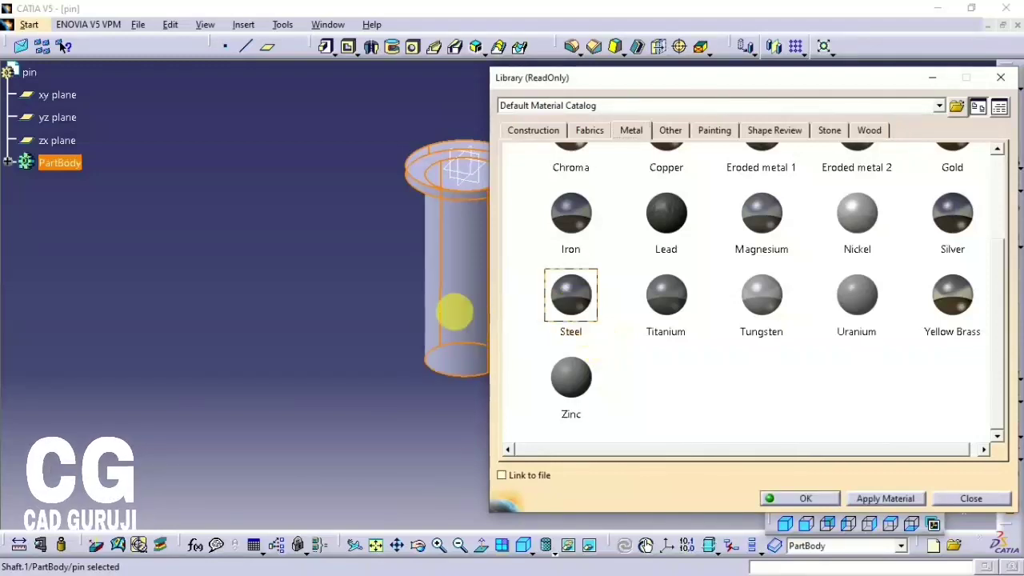
left_click(886, 497)
left_click(792, 498)
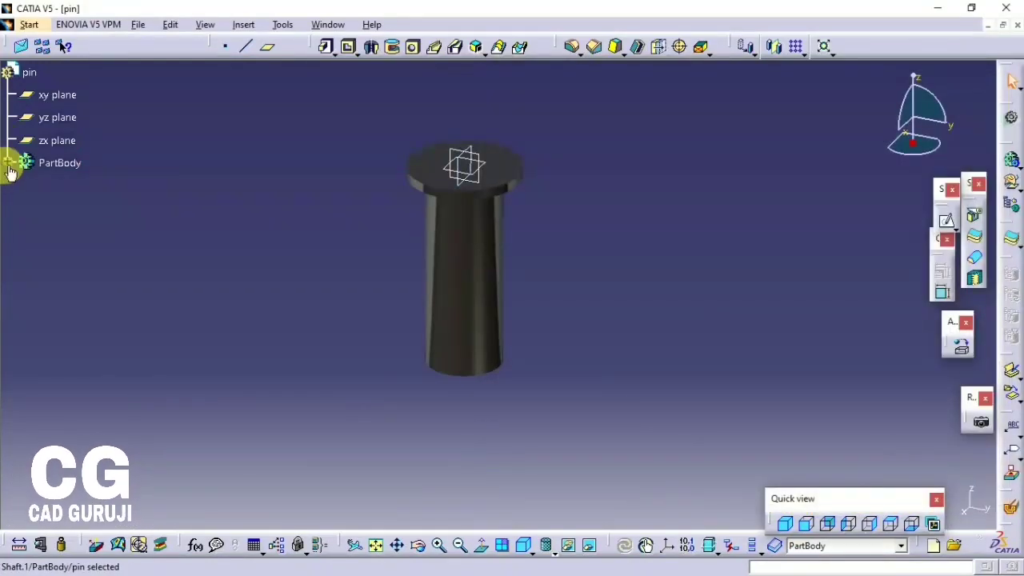
left_click(9, 165)
left_click(66, 185)
key("alt+Return")
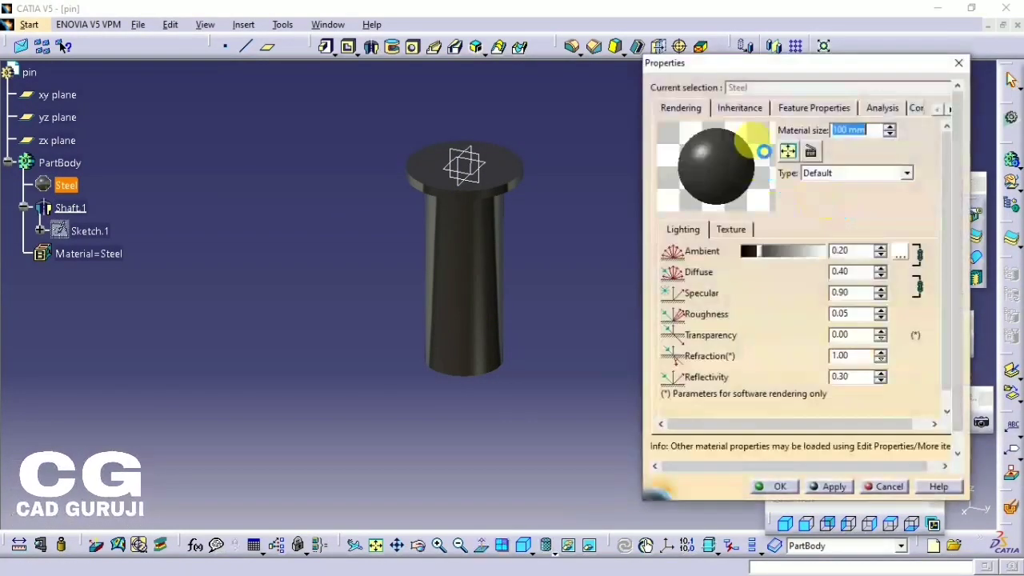
Raise ambient to 0.89 and diffuse to 0.76, and set a yellow-orange gold colour.
mouse_move(750, 252)
left_mouse_down()
mouse_move(814, 252)
mouse_move(798, 272)
left_mouse_up()
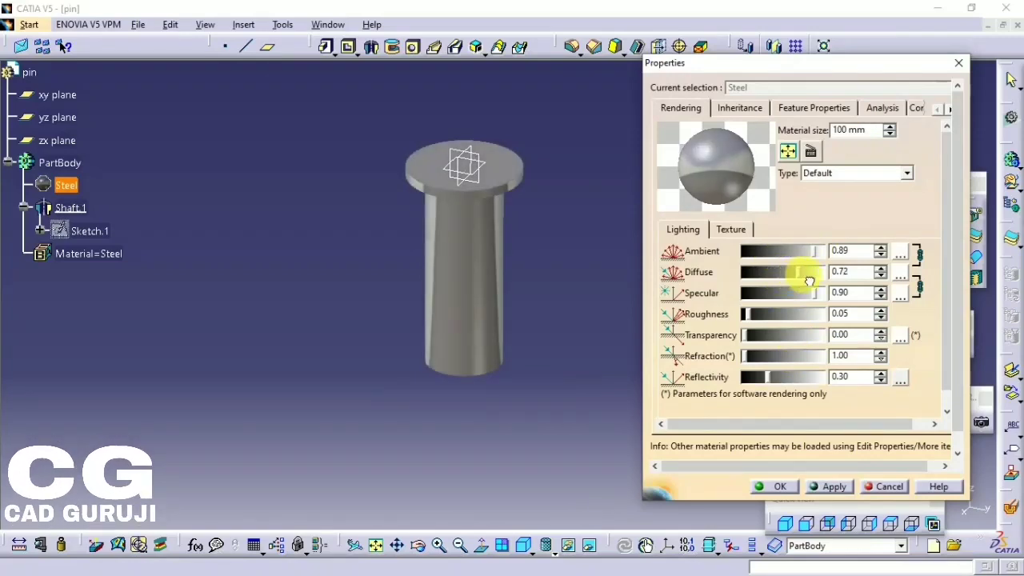
left_click(900, 272)
left_click(796, 313)
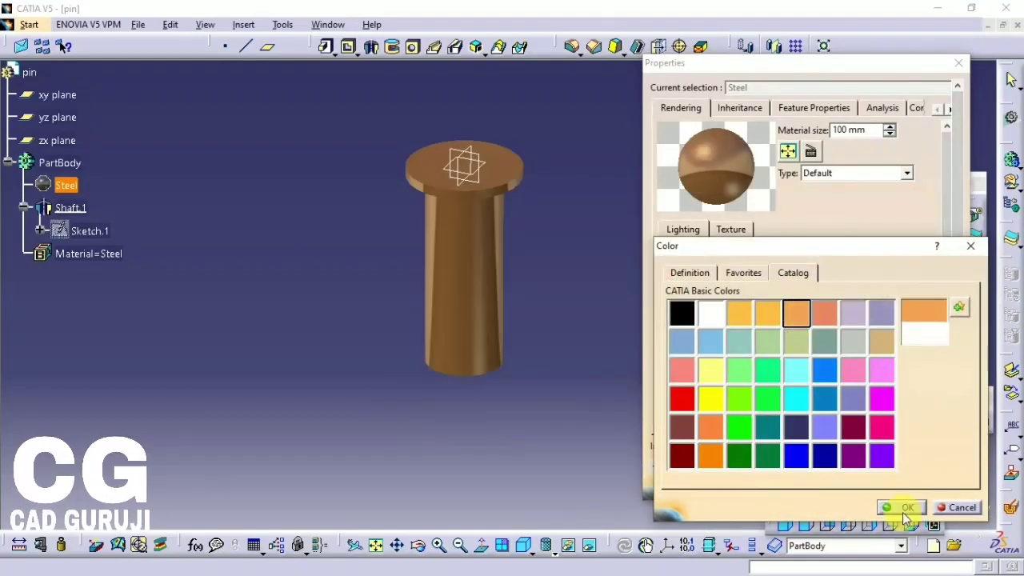
left_click(768, 314)
left_click(796, 313)
left_click(768, 313)
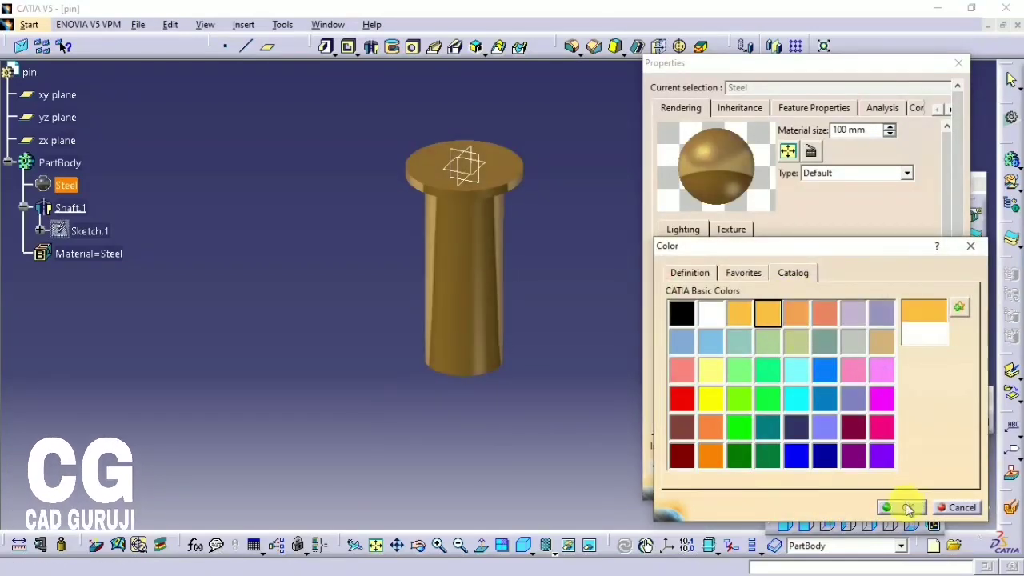
left_click(907, 508)
Choose the Meeting room reflection environment and apply the material changes.
left_click(901, 382)
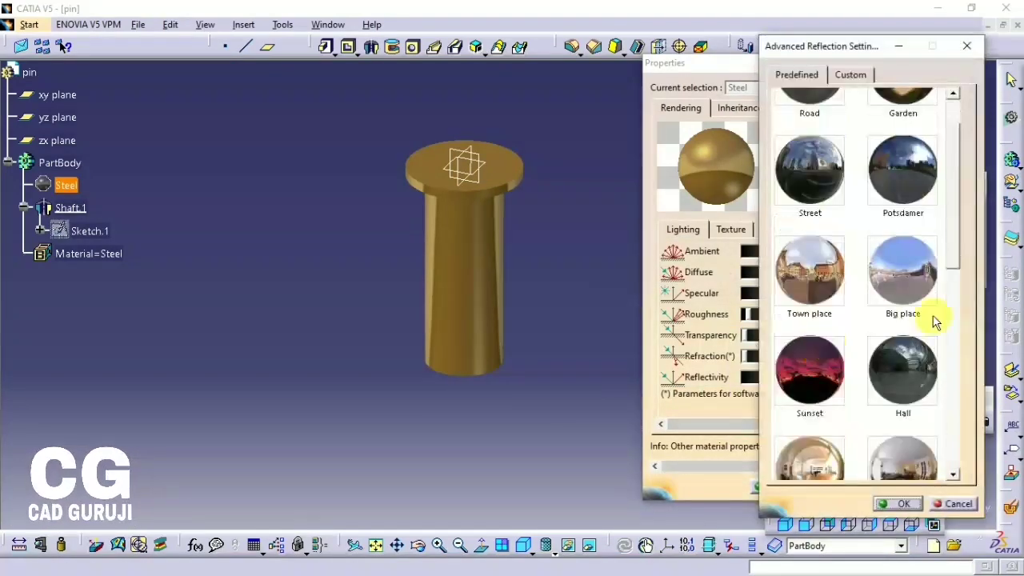
scroll(932, 324, "down", 3)
left_click(930, 332)
left_click(898, 502)
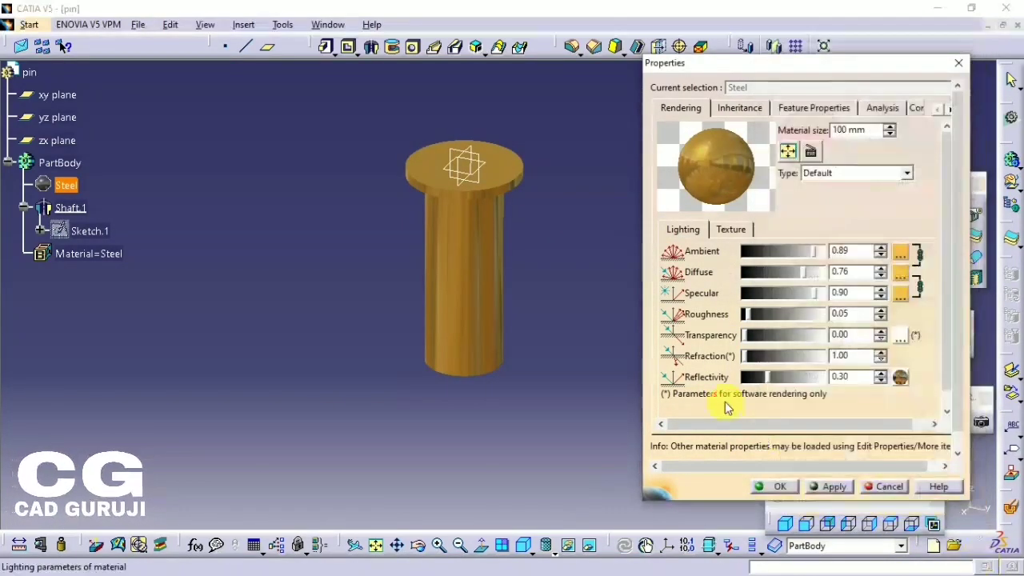
left_click(776, 486)
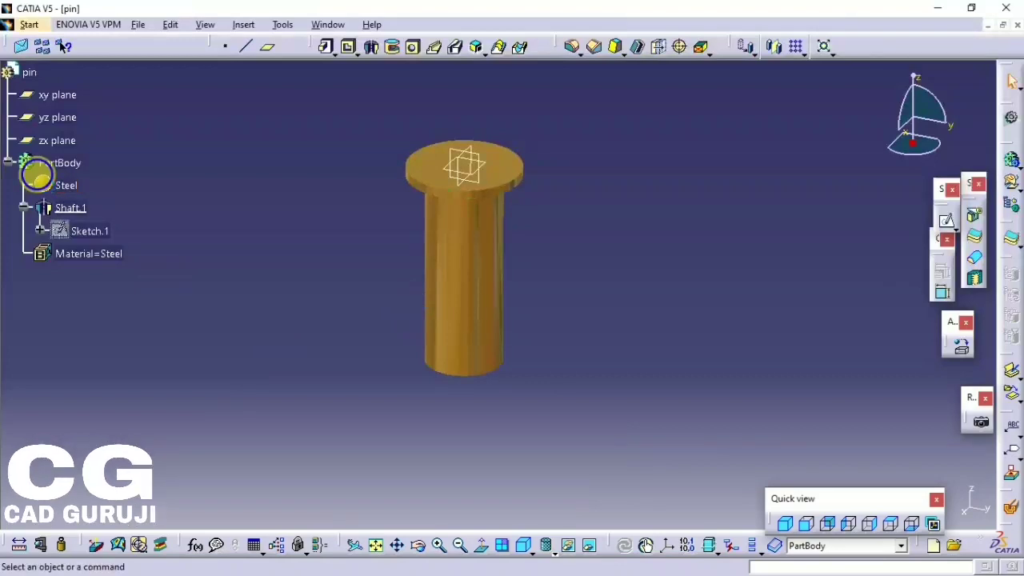
left_click(48, 162)
Set the pin PartBody's fill colour to purple, then reset it to none.
right_click(48, 163)
left_click(120, 224)
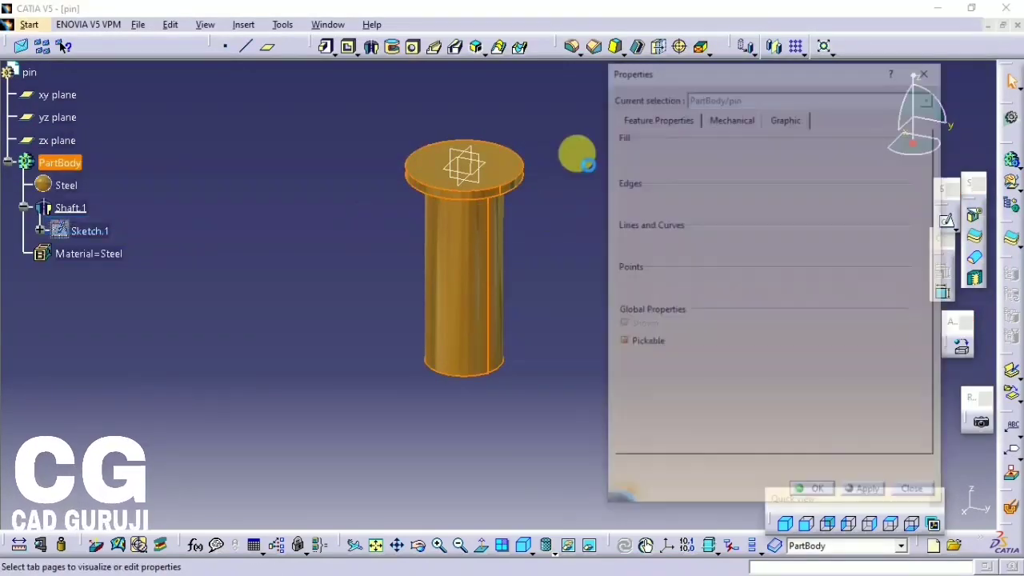
left_click(698, 165)
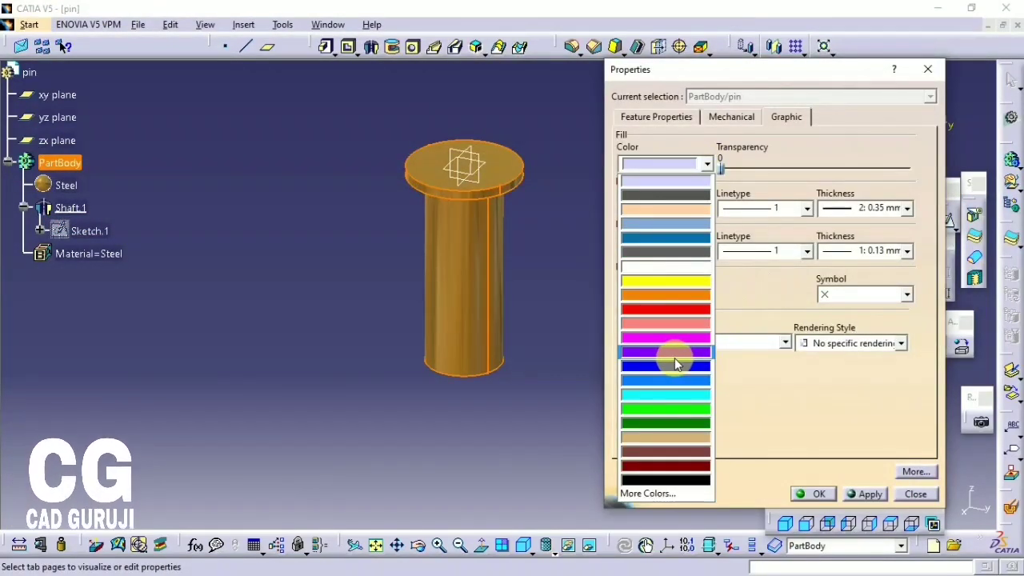
left_click(674, 357)
left_click(640, 163)
left_click(664, 239)
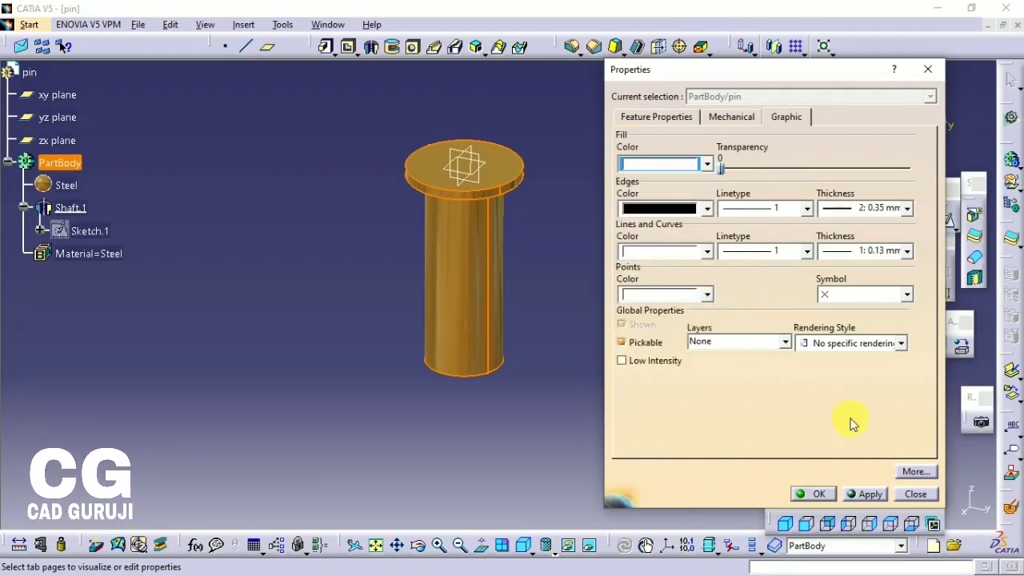
left_click(804, 494)
Bring up the Mechanical Design workbench list, dismissing the new part prompt.
left_click(486, 406)
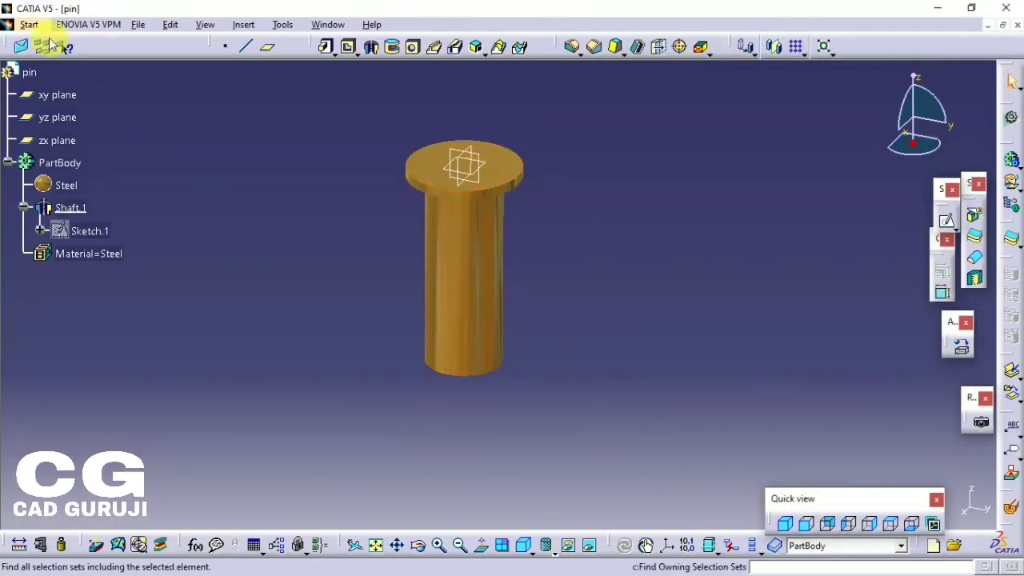
left_click(29, 24)
mouse_move(63, 56)
left_click(355, 62)
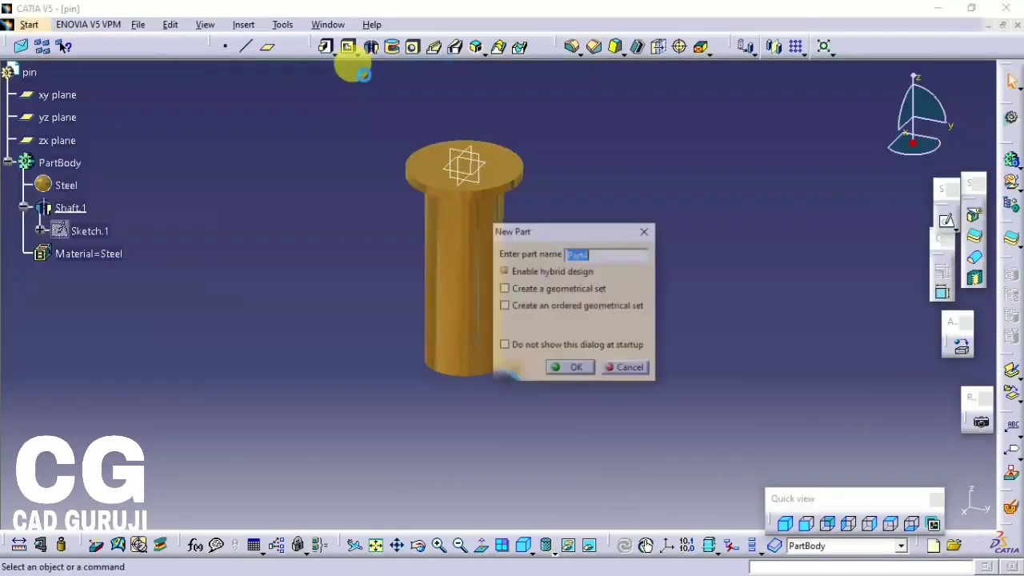
left_click(650, 231)
left_click(29, 24)
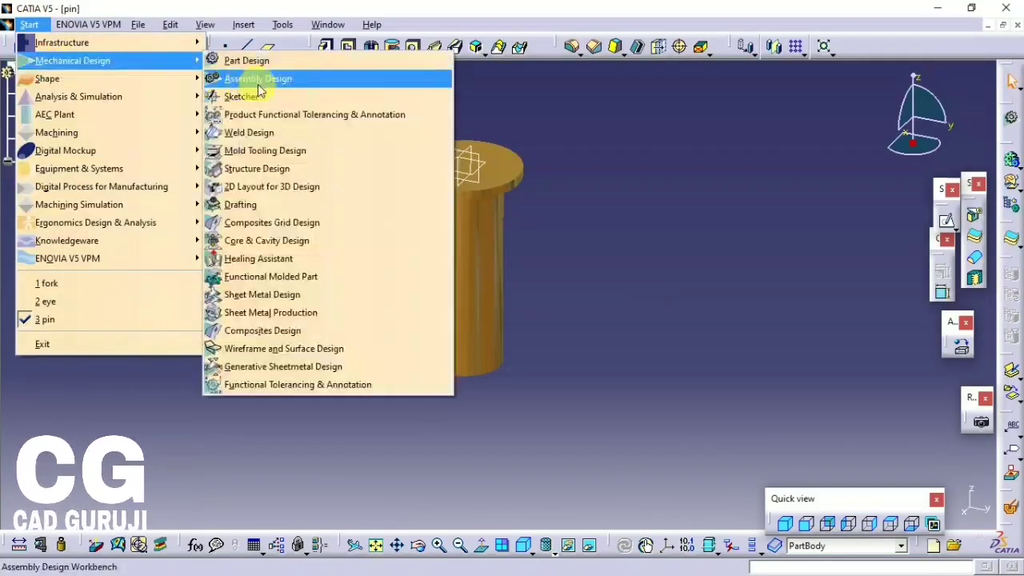
Switch to Assembly Design and open the new product's properties to name it knuckle joint.
left_click(248, 77)
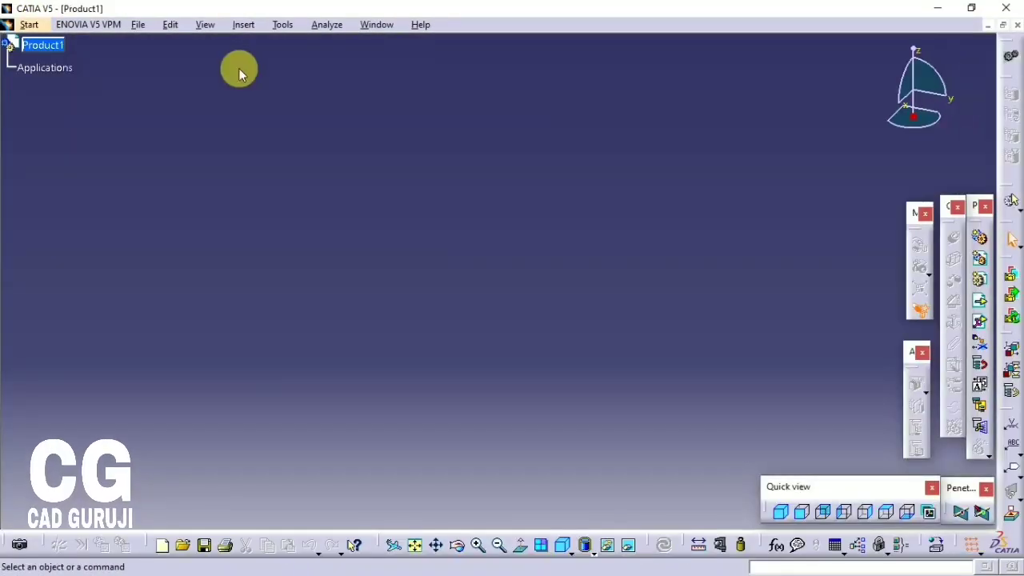
right_click(43, 45)
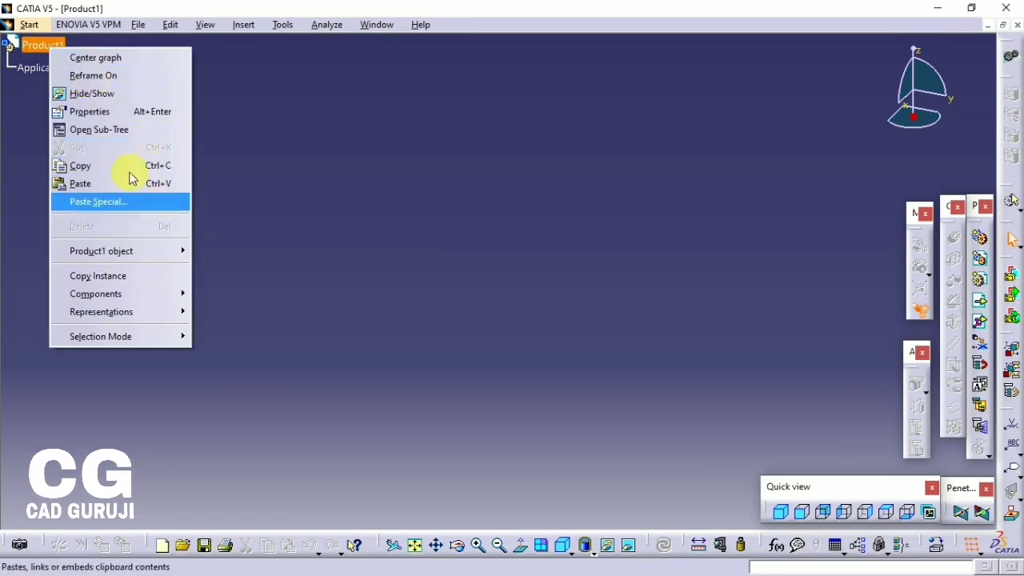
left_click(110, 110)
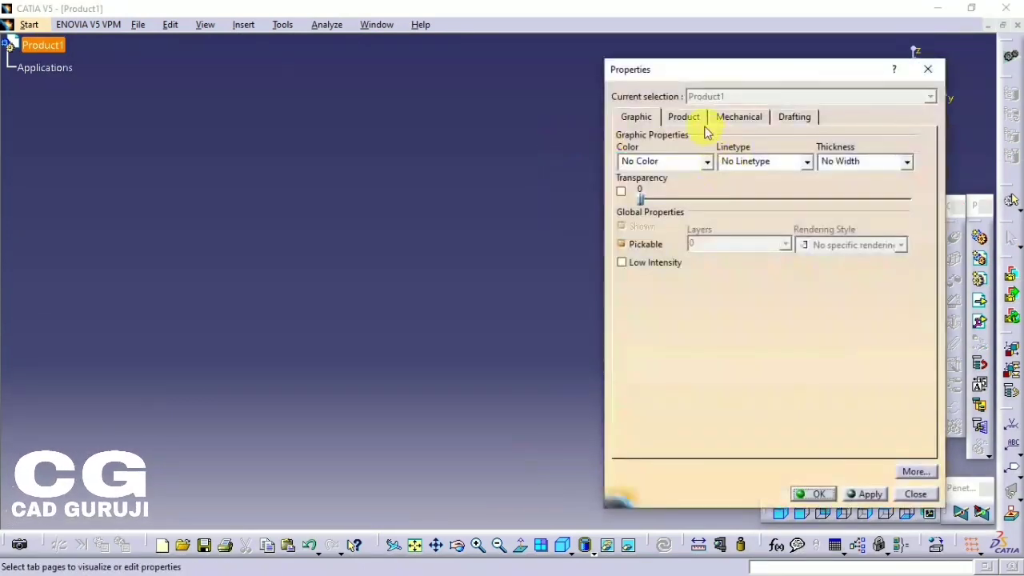
left_click(698, 120)
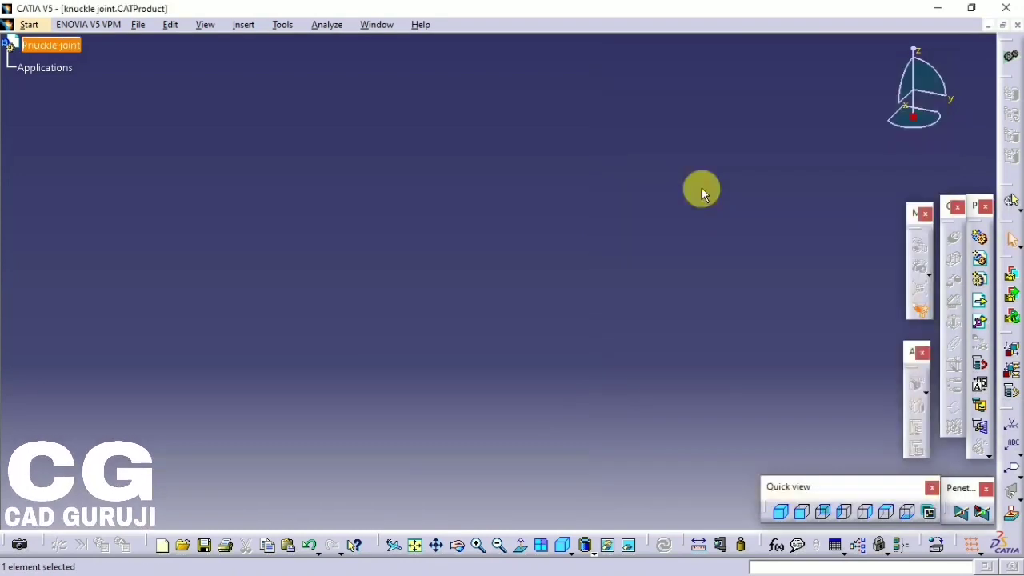
Insert fork.CATPart into the knuckle joint assembly as an existing component.
left_click(979, 300)
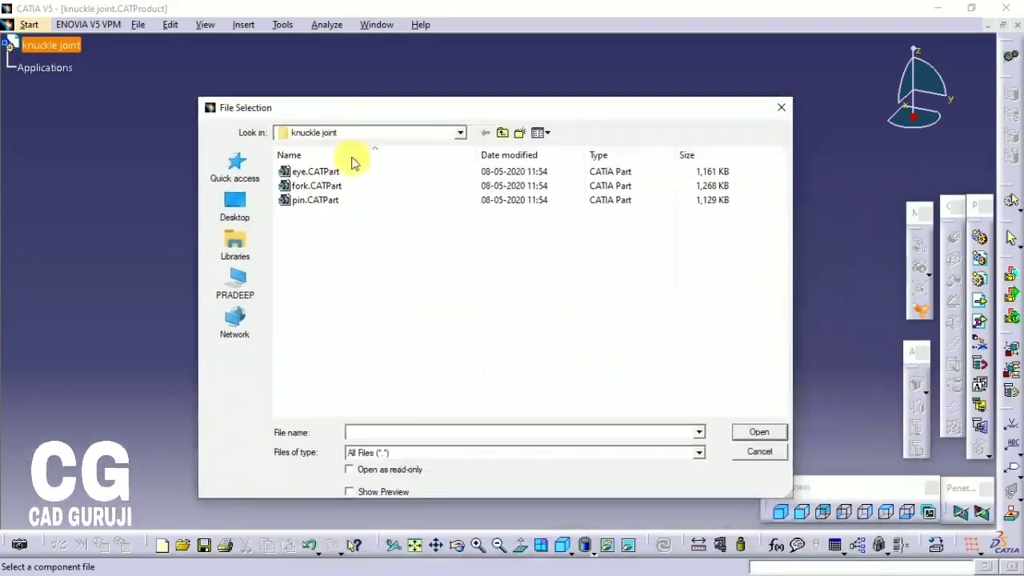
left_click(316, 185)
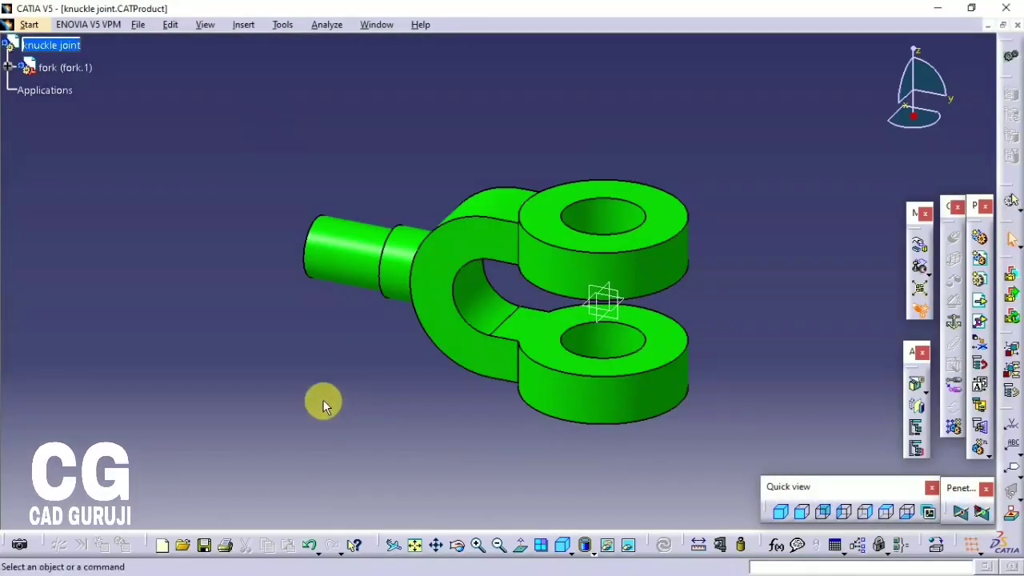
left_click(44, 46)
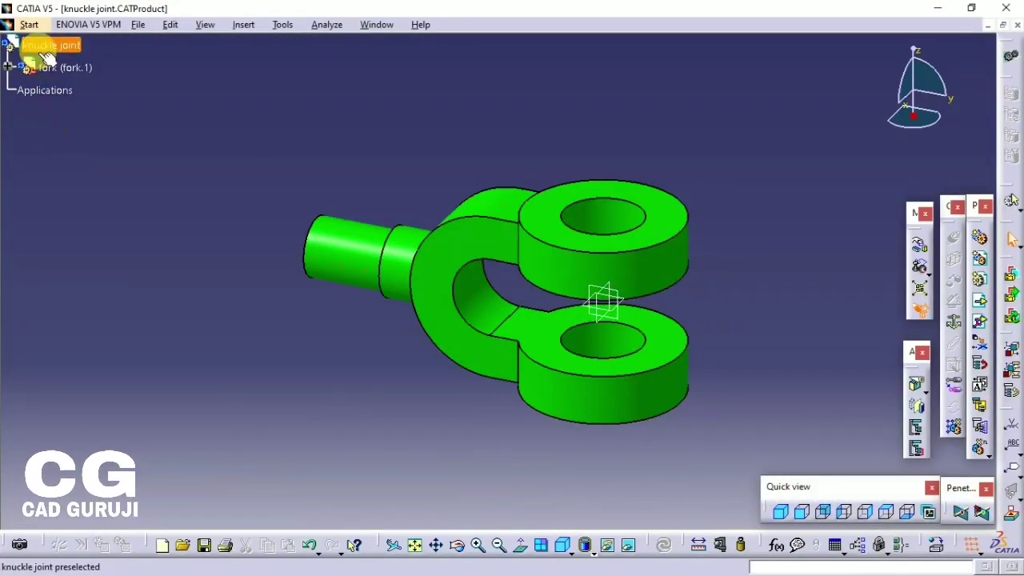
left_click(981, 304)
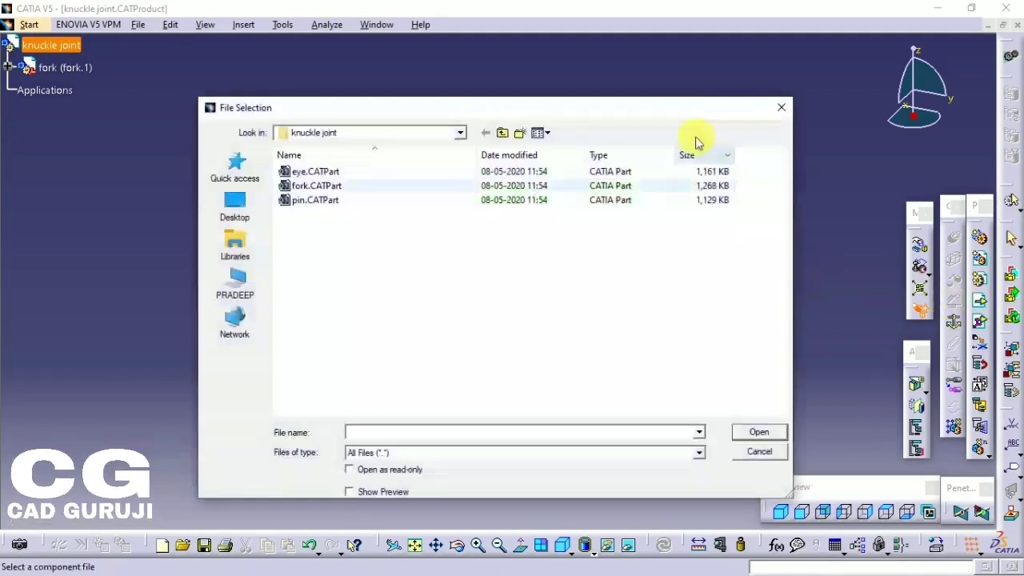
left_click(770, 116)
Fix the fork in place, then pick eye.CATPart as the next existing component.
left_click(920, 311)
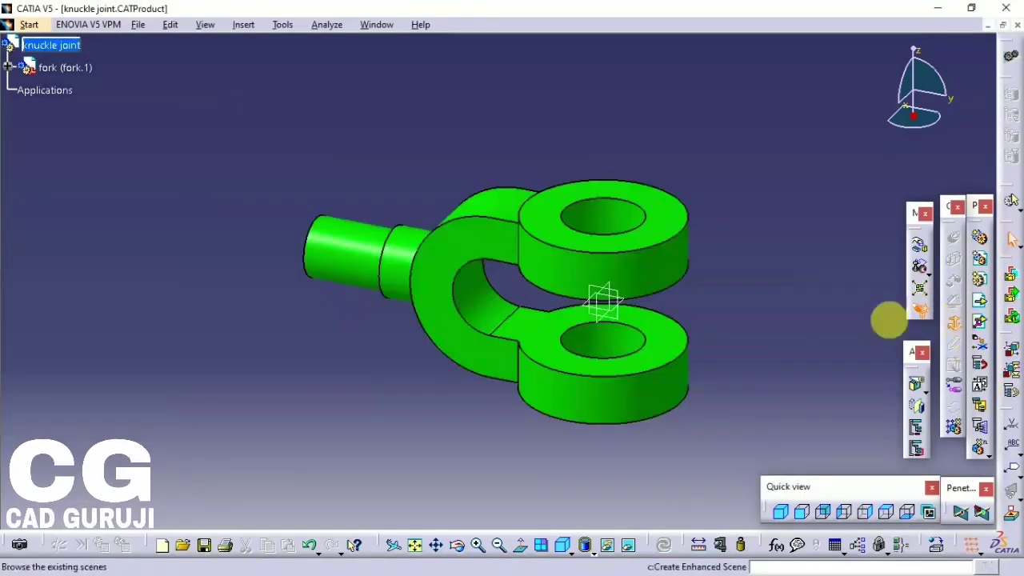
left_click(377, 279)
left_click(28, 44)
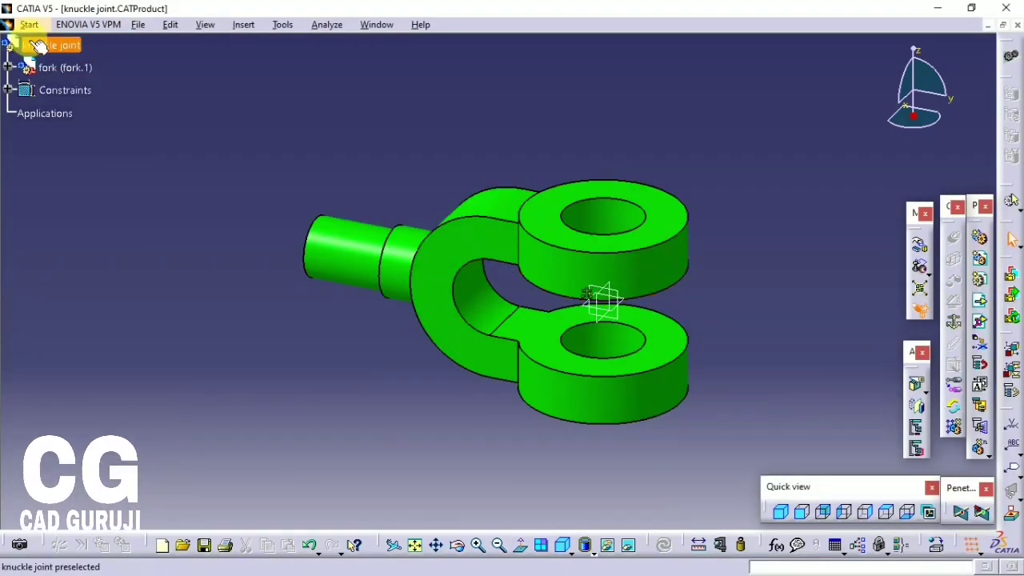
left_click(981, 301)
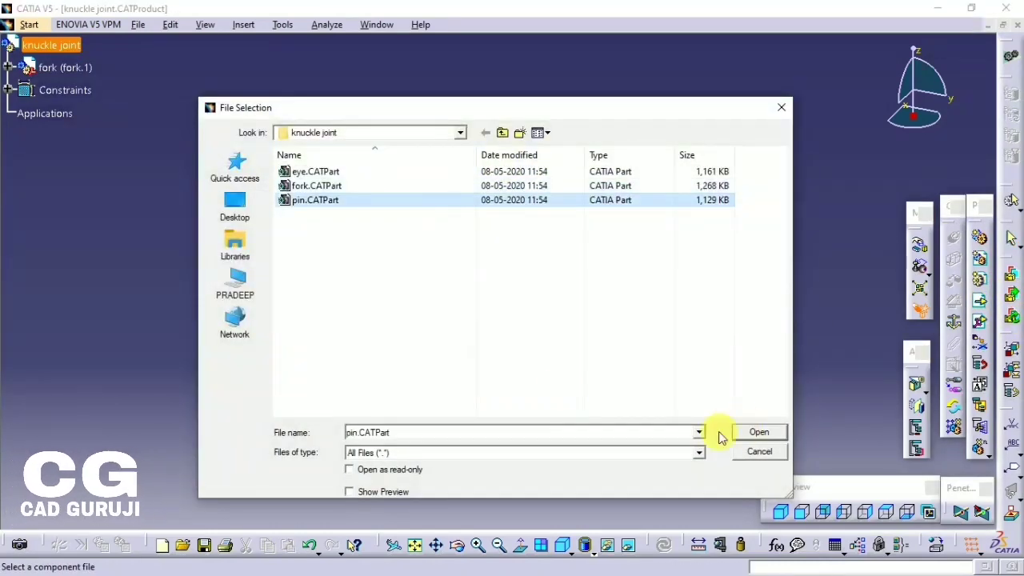
left_click(304, 171)
Load the eye part and make its axis coincide with the fork's axis.
left_click(757, 432)
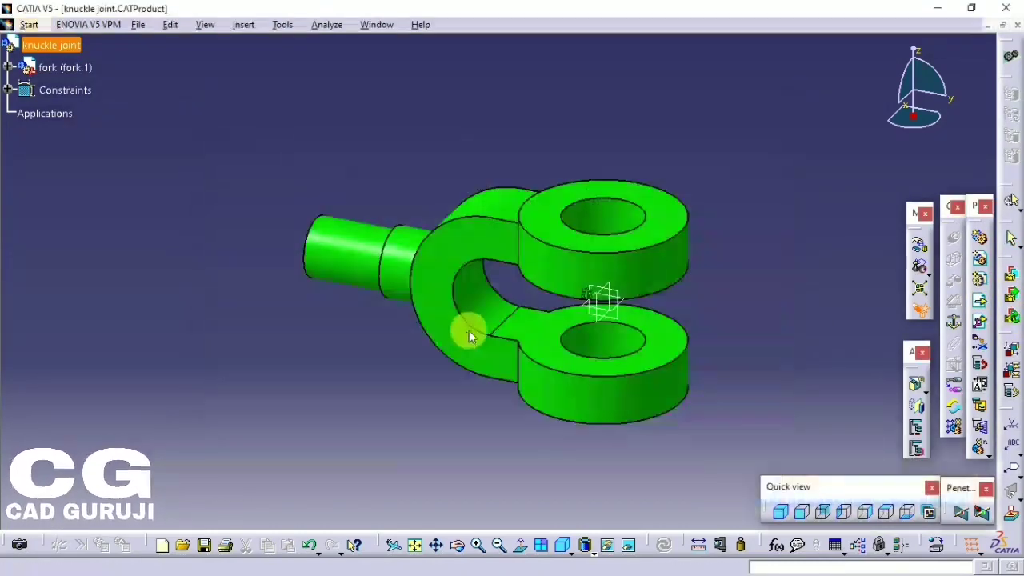
mouse_move(469, 331)
middle_mouse_down()
mouse_move(425, 334)
mouse_move(525, 122)
mouse_move(501, 126)
mouse_move(473, 162)
mouse_move(462, 329)
mouse_move(468, 450)
mouse_move(480, 427)
mouse_move(430, 321)
mouse_move(439, 421)
middle_mouse_up()
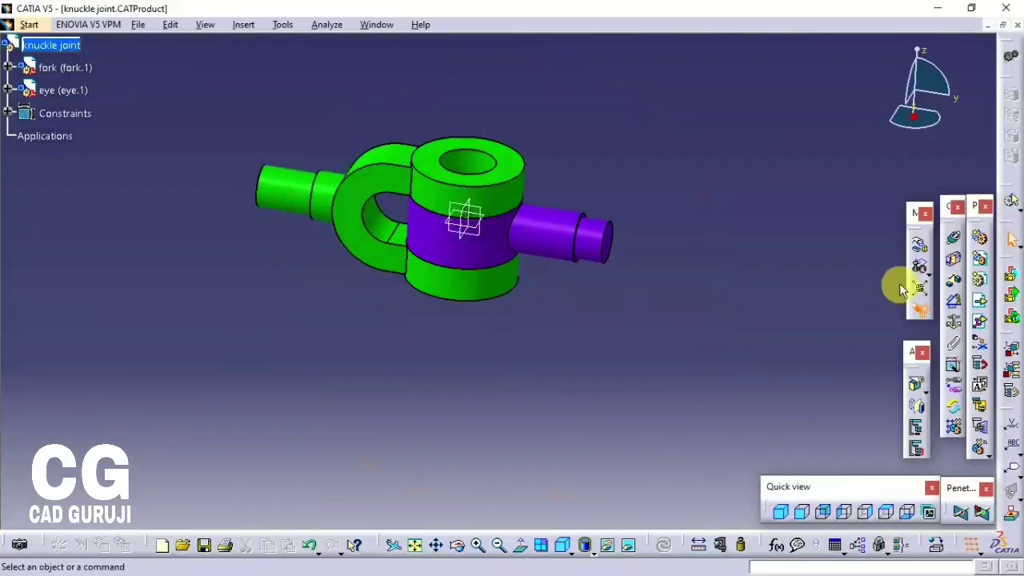
left_click(517, 210)
middle_click_drag(342, 347, 508, 397)
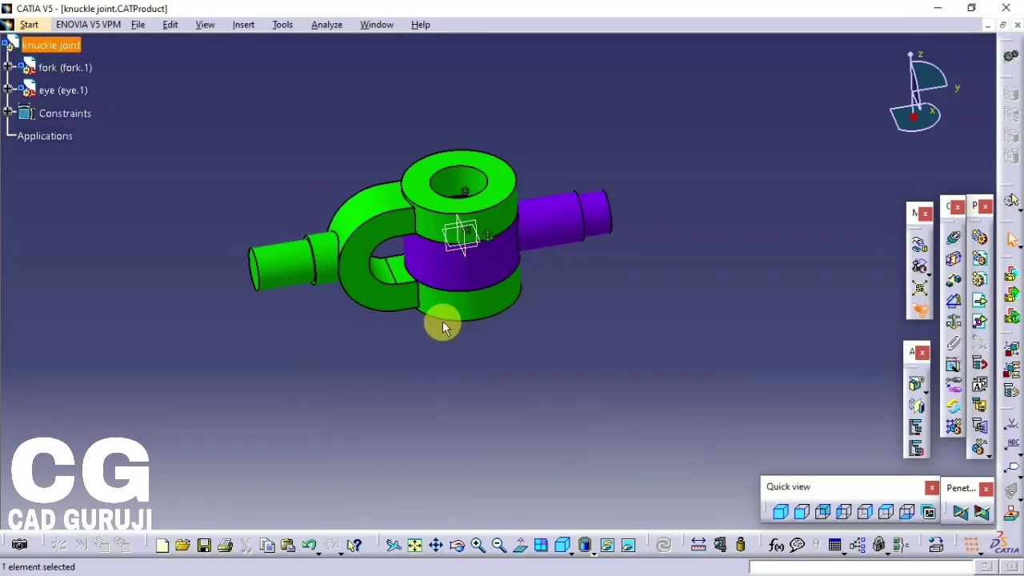
mouse_move(443, 321)
middle_mouse_down()
mouse_move(344, 240)
mouse_move(200, 160)
middle_mouse_up()
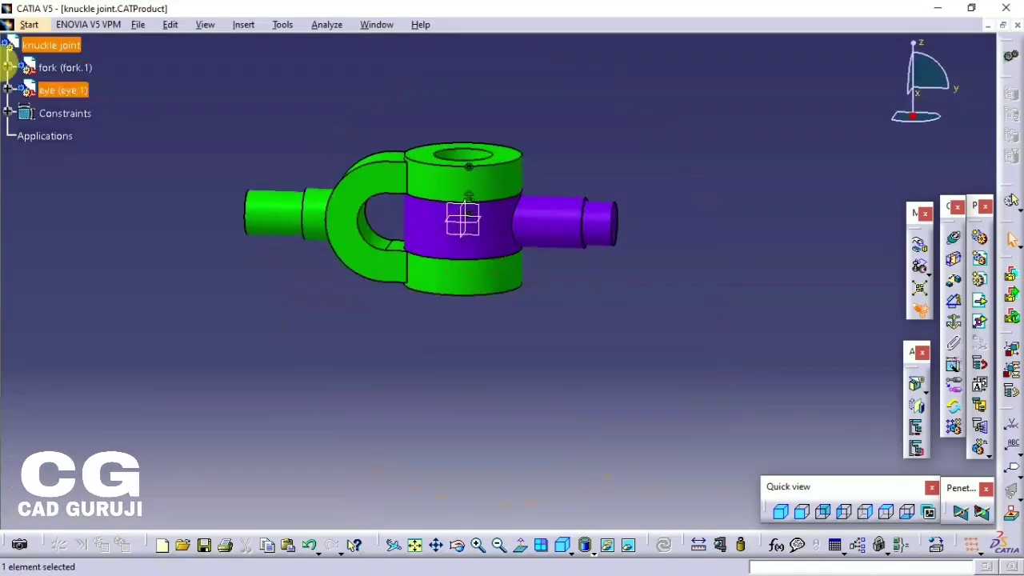
Move the eye up along Z above the fork with Manipulation.
left_click(924, 253)
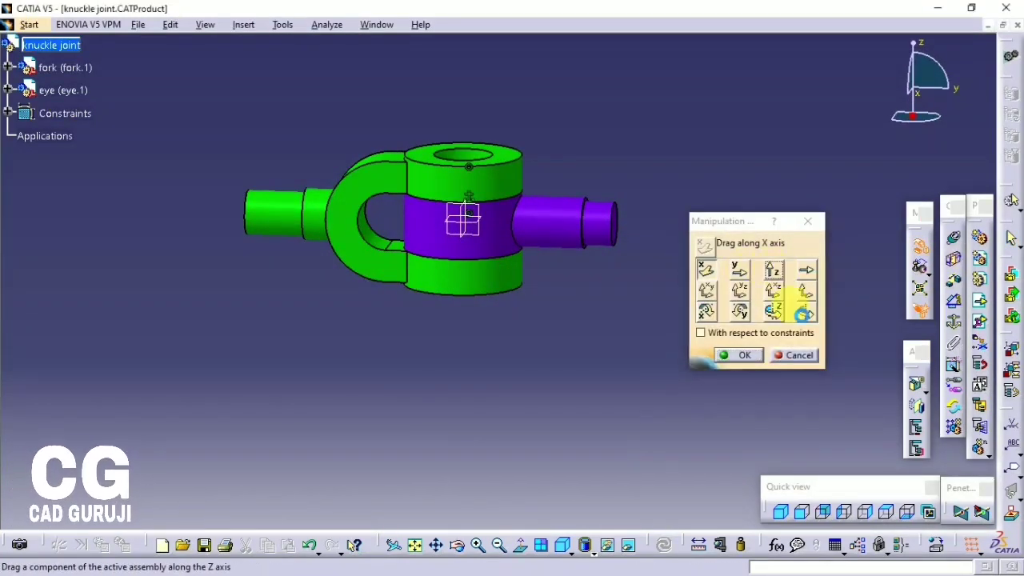
left_click_drag(487, 213, 499, 142)
left_click(732, 354)
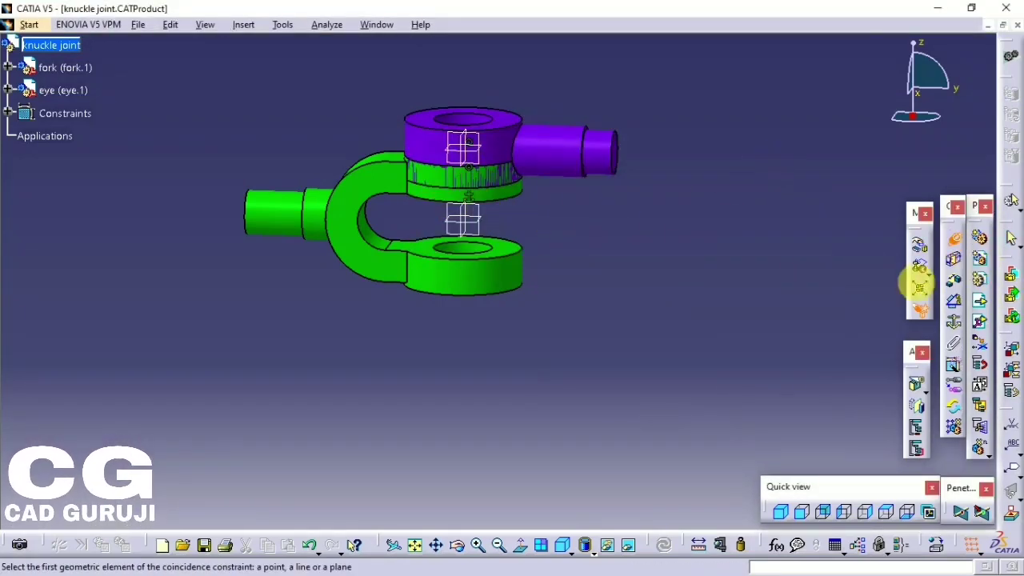
left_click_drag(481, 152, 480, 92)
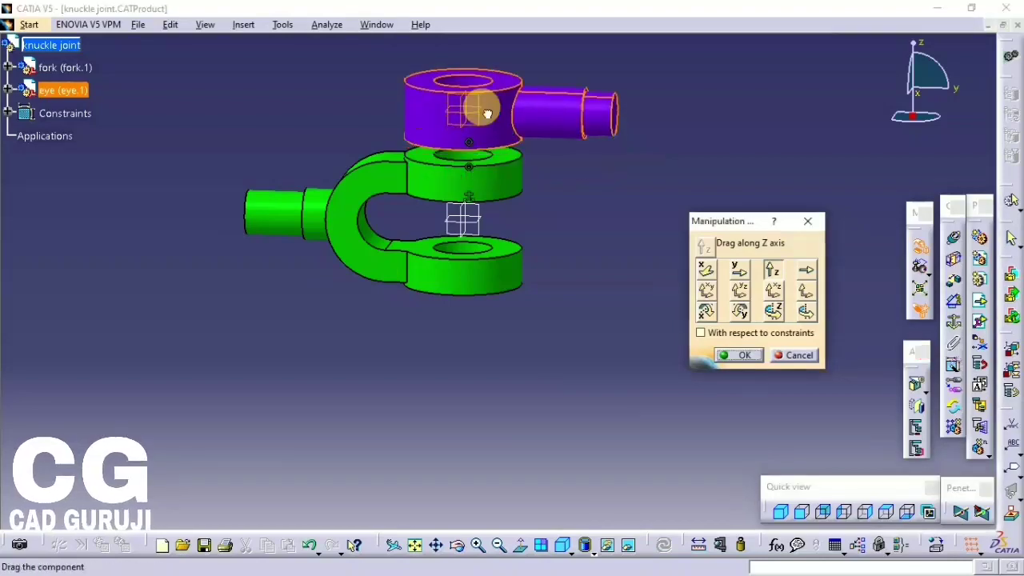
left_click(747, 356)
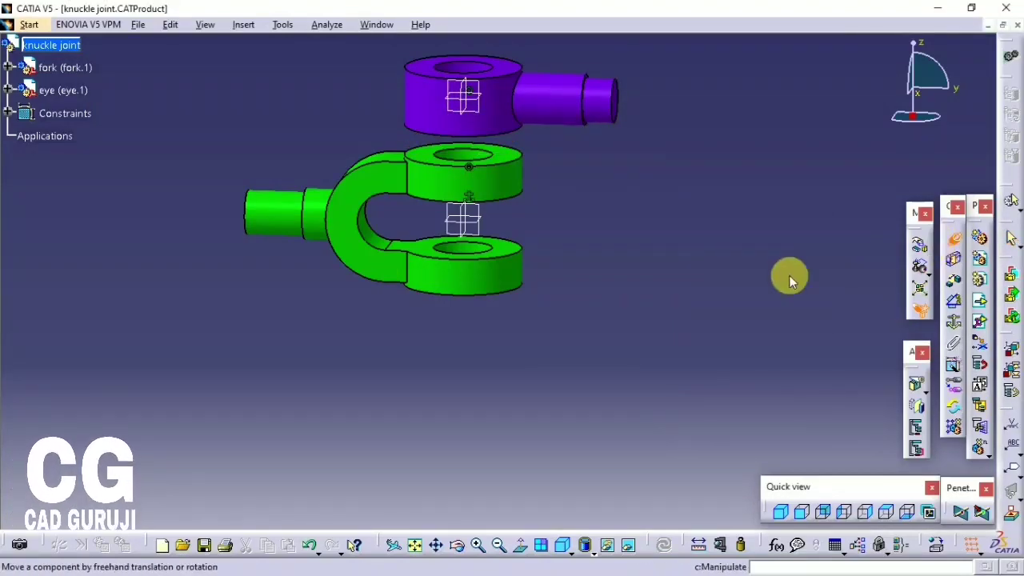
Add a coincidence between the eye's face and the fork, then Update All.
middle_click_drag(462, 244, 435, 110)
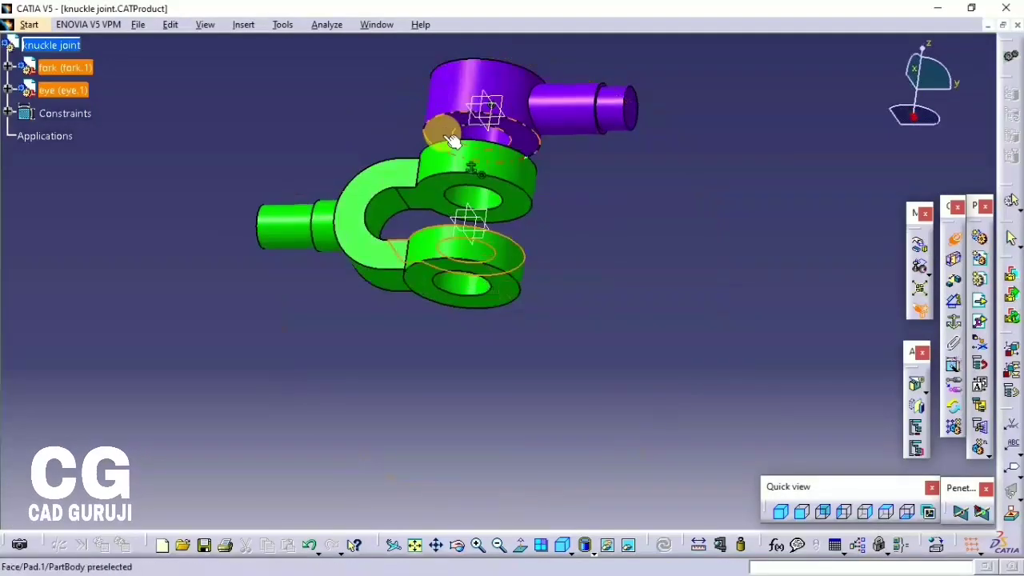
left_click(441, 125)
left_click(716, 450)
left_click(664, 545)
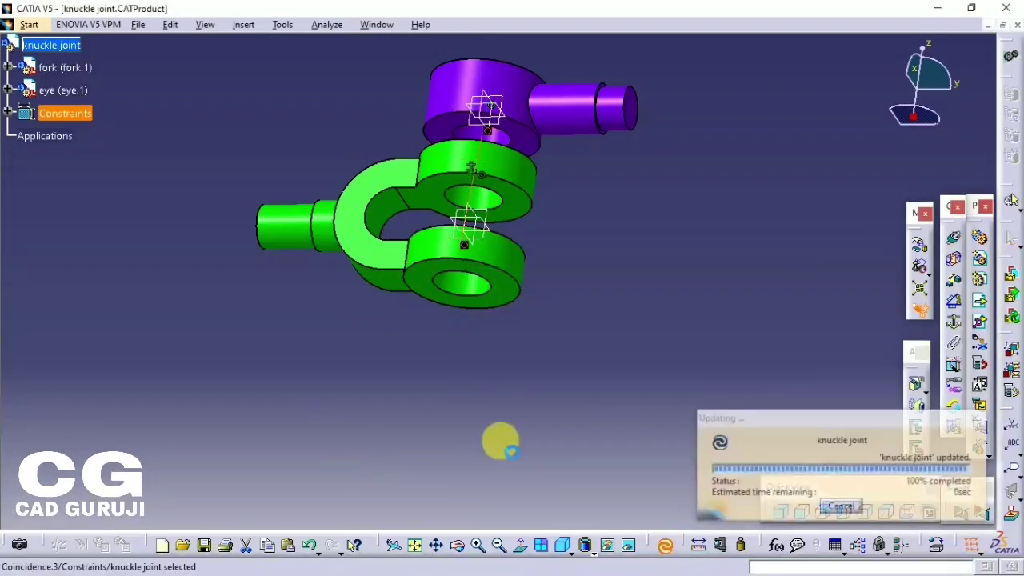
middle_click_drag(501, 439, 497, 454)
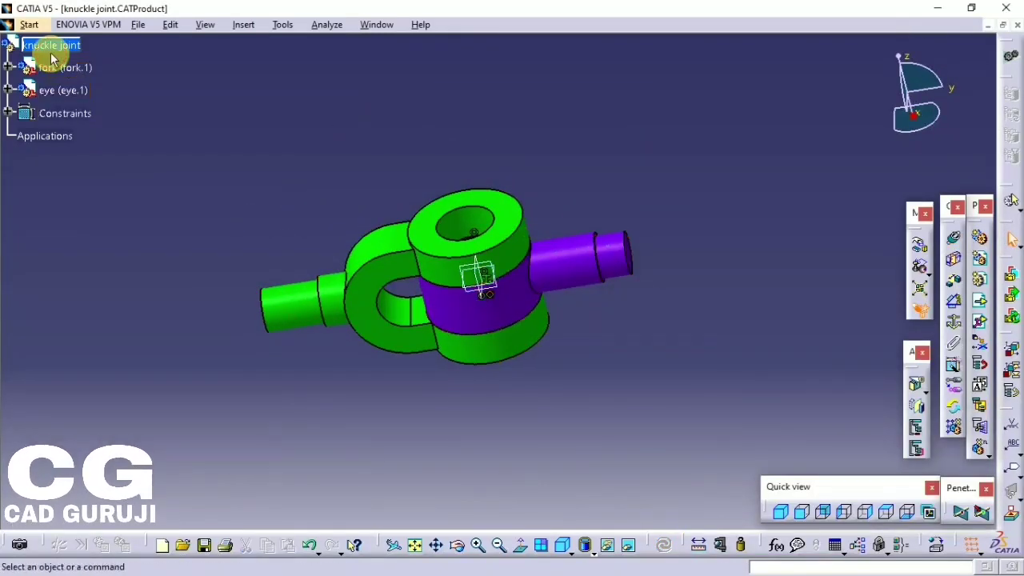
Insert pin.CATPart into the assembly as an existing component.
left_click(1012, 349)
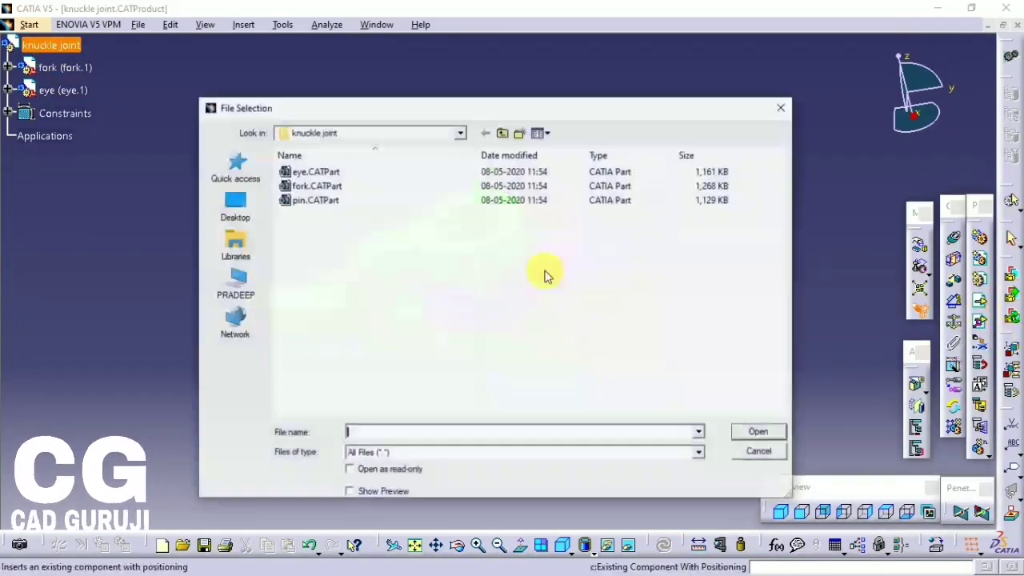
left_click(336, 200)
left_click(759, 432)
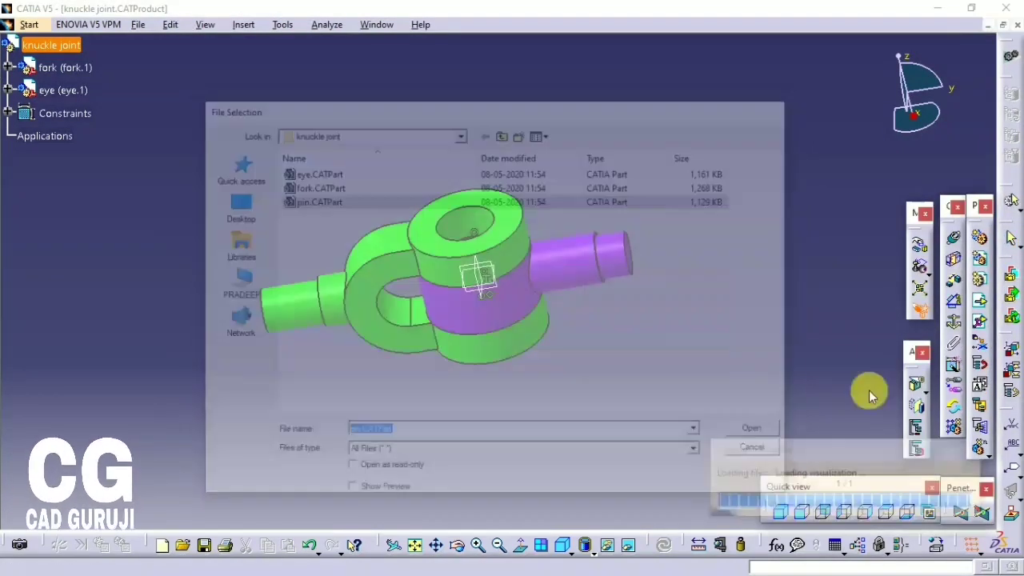
middle_click_drag(583, 339, 596, 340)
Lift the pin along Z above the eye with Manipulation.
left_click(955, 258)
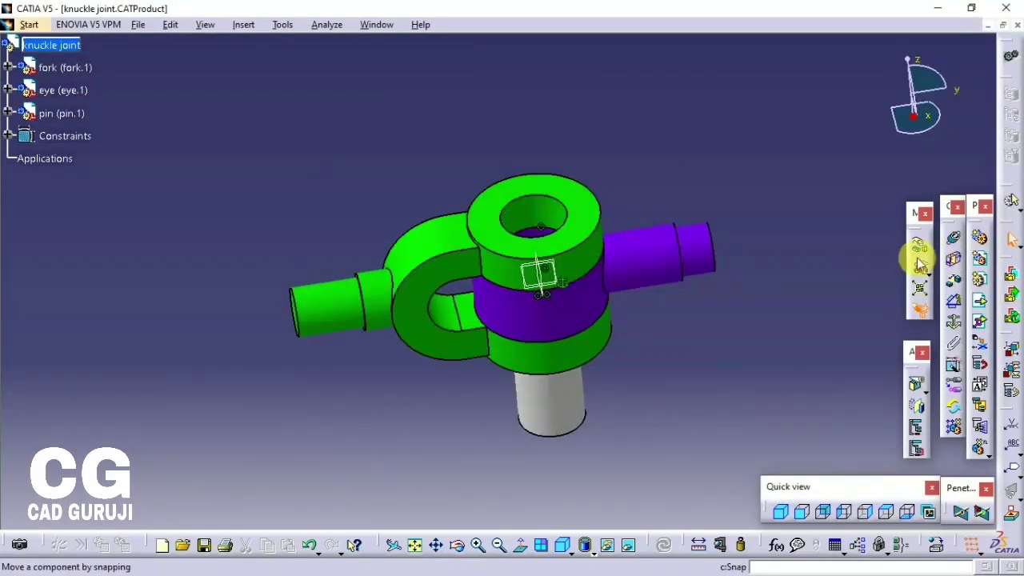
left_click(921, 264)
mouse_move(575, 404)
left_mouse_down()
mouse_move(558, 293)
mouse_move(565, 250)
left_mouse_up()
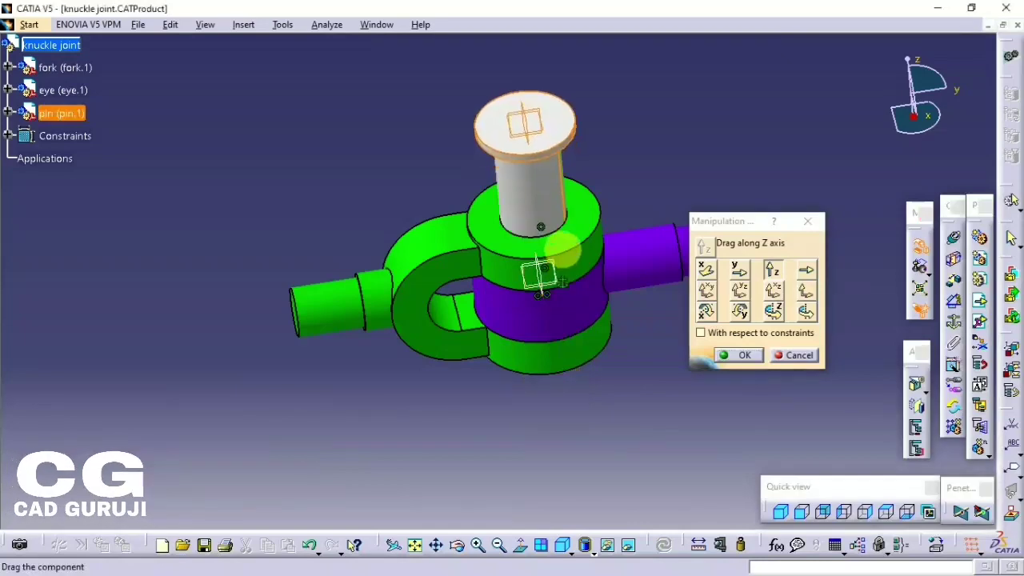
left_click(736, 354)
Constrain the pin's top face coincident with the fork face and Update All.
left_click(920, 267)
left_click(531, 309)
mouse_move(530, 309)
middle_mouse_down()
mouse_move(461, 128)
mouse_move(460, 96)
mouse_move(567, 366)
middle_mouse_up()
left_click(478, 103)
left_click(491, 222)
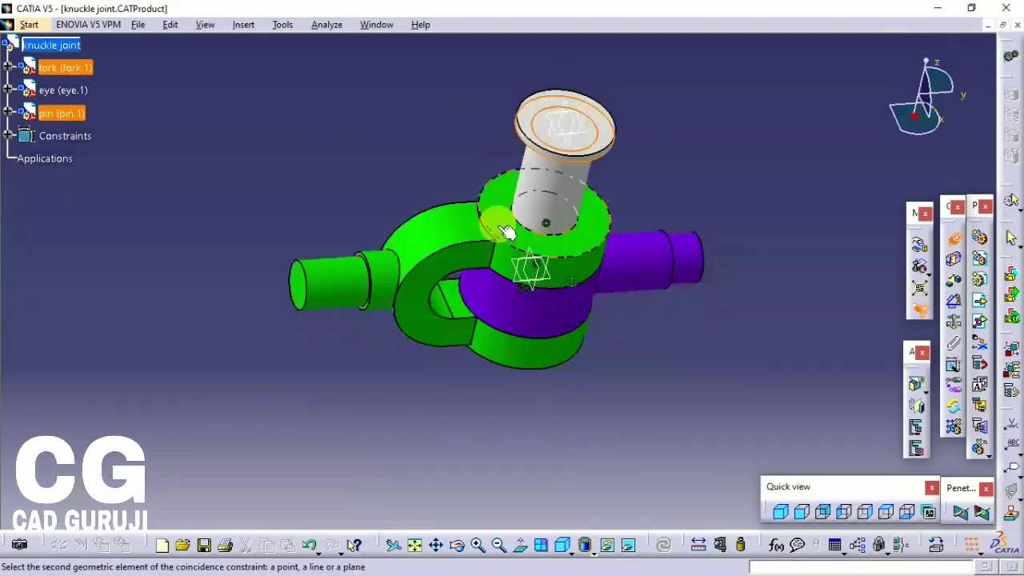
left_click(685, 449)
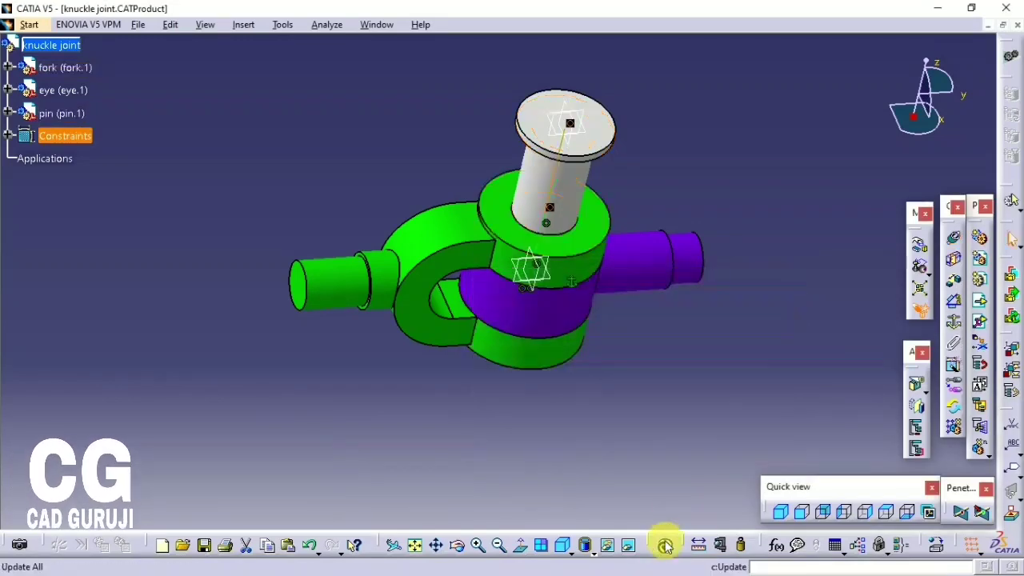
left_click(664, 545)
mouse_move(611, 496)
middle_mouse_down()
mouse_move(528, 336)
mouse_move(425, 446)
mouse_move(476, 427)
mouse_move(421, 365)
mouse_move(501, 399)
middle_mouse_up()
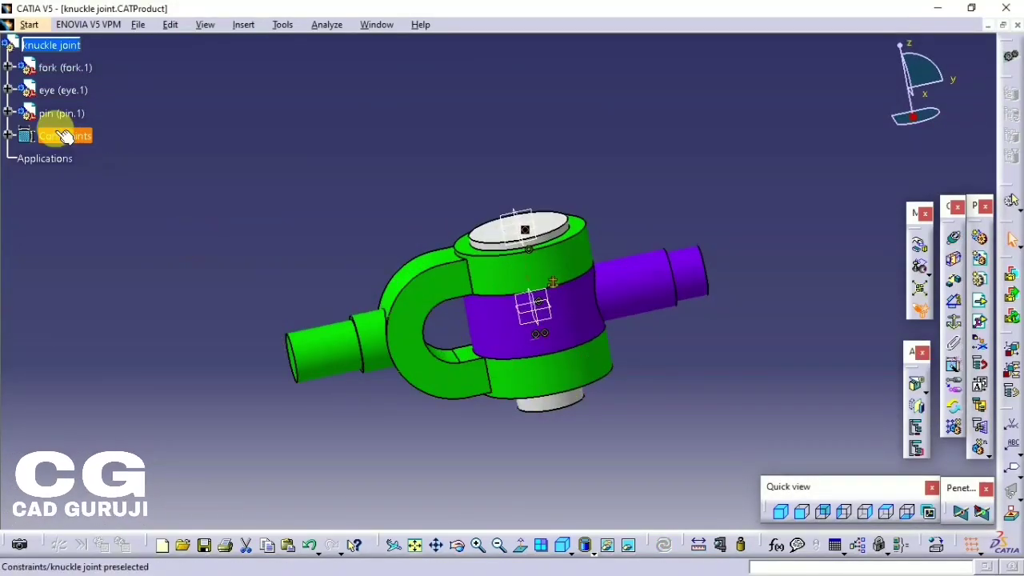
Hide the Constraints group and the pin's top-face constraint symbol.
right_click(66, 137)
left_click(83, 176)
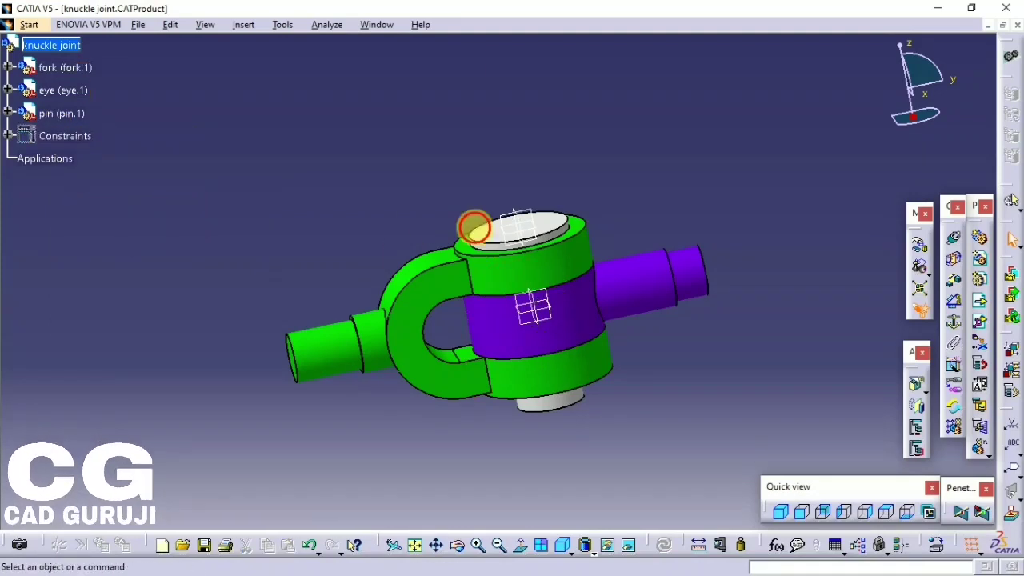
right_click(520, 218)
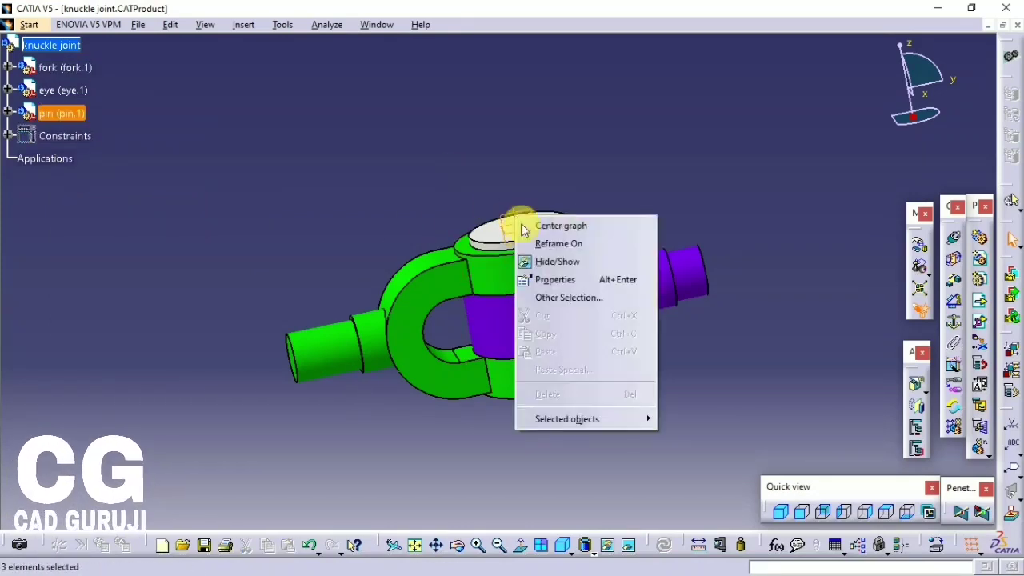
left_click(544, 261)
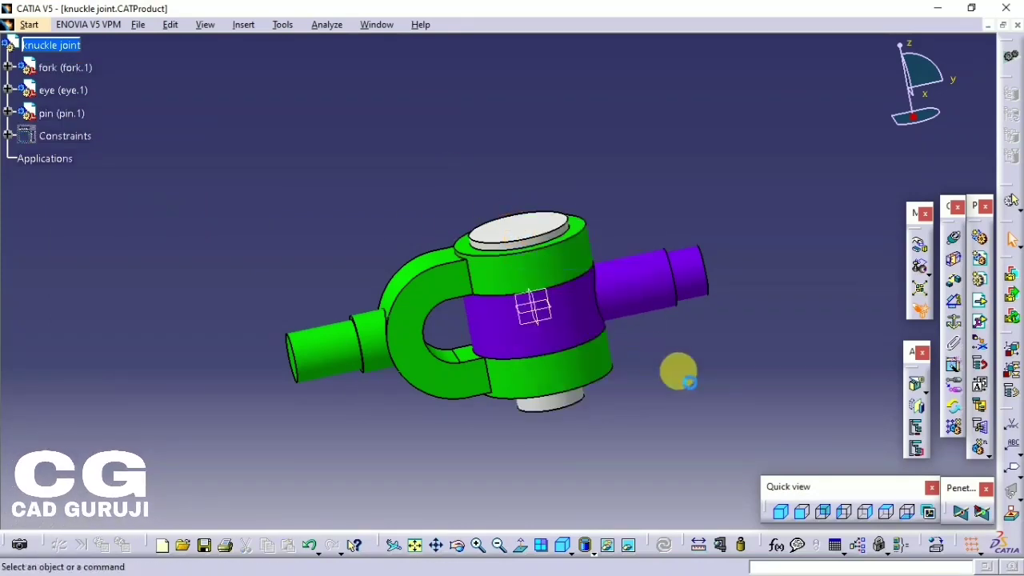
Hide the remaining constraint symbol and open Save As with Ctrl+S.
right_click(537, 308)
left_click(583, 355)
mouse_move(584, 356)
middle_mouse_down()
mouse_move(560, 389)
mouse_move(640, 361)
mouse_move(576, 435)
mouse_move(508, 352)
mouse_move(685, 388)
middle_mouse_up()
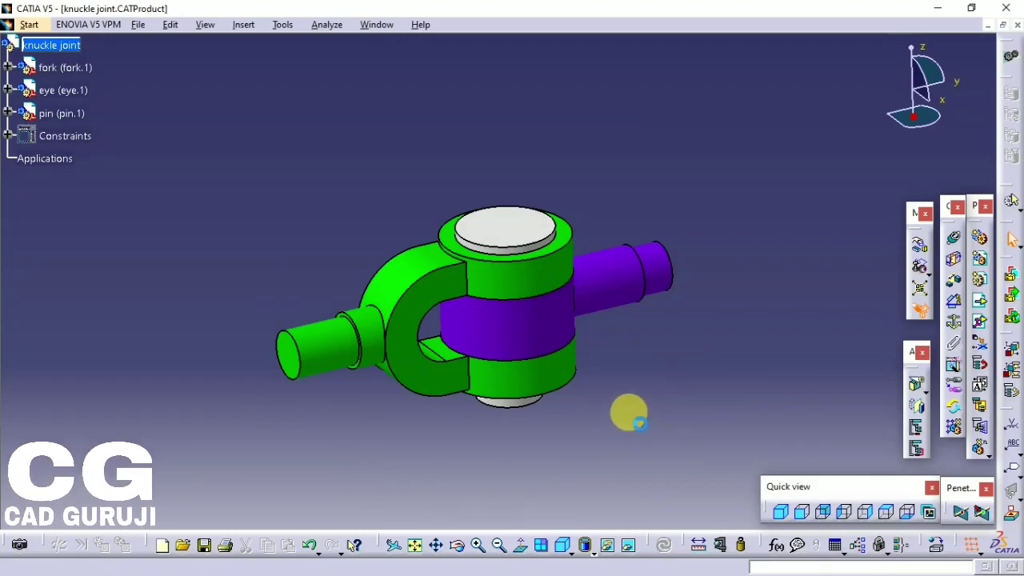
key("ctrl+s")
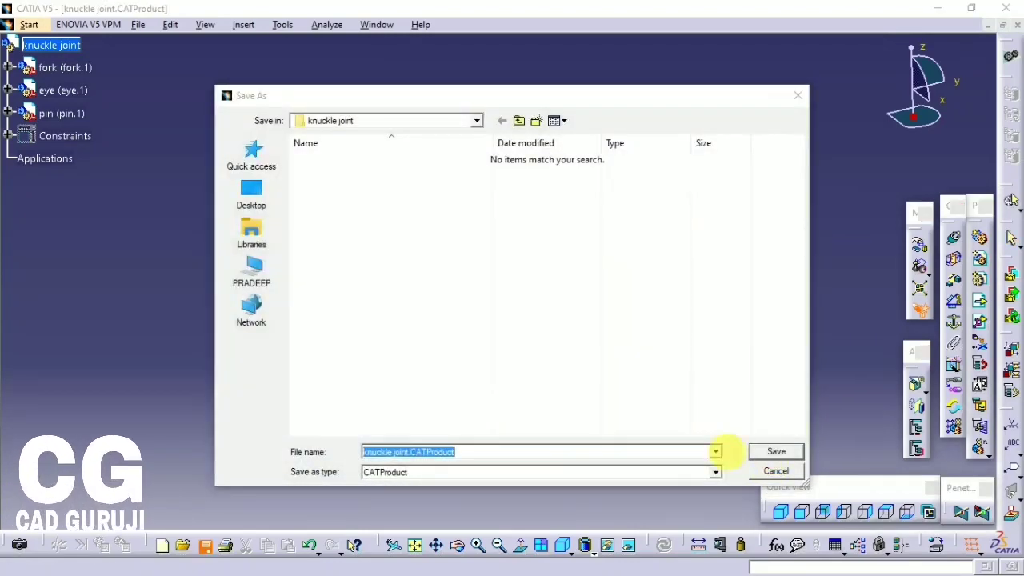
Save as knuckle joint.CATProduct, accepting the proceed prompt, then view the assembly closer.
left_click(777, 451)
left_click(526, 327)
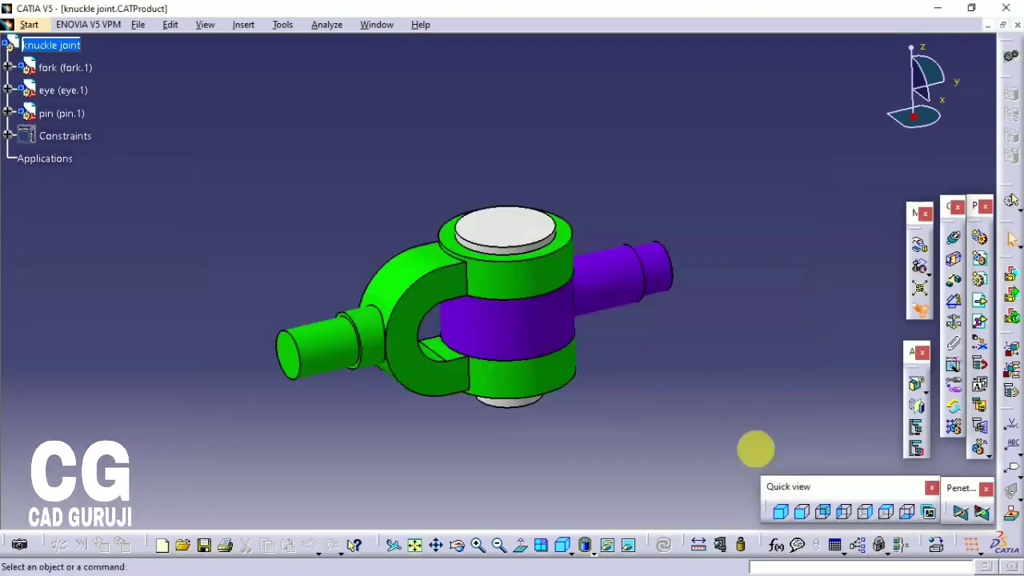
mouse_move(590, 382)
middle_mouse_down()
mouse_move(556, 336)
mouse_move(584, 275)
mouse_move(467, 286)
mouse_move(549, 411)
mouse_move(613, 366)
mouse_move(654, 397)
middle_mouse_up()
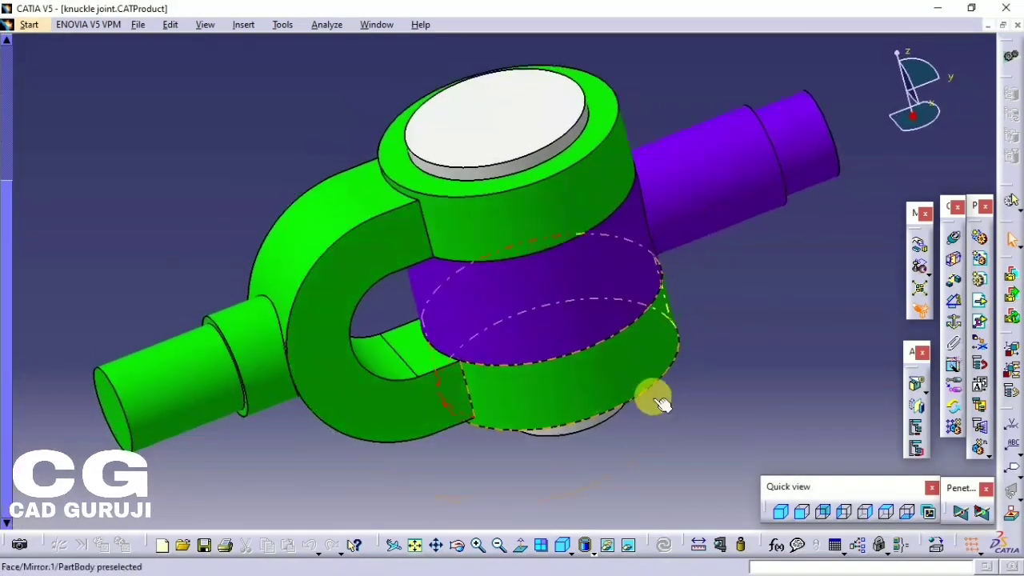
mouse_move(706, 452)
middle_mouse_down()
mouse_move(613, 473)
mouse_move(664, 464)
mouse_move(600, 402)
mouse_move(617, 388)
middle_mouse_up()
Step through the Front, Right, Top and Back standard views.
left_click(801, 516)
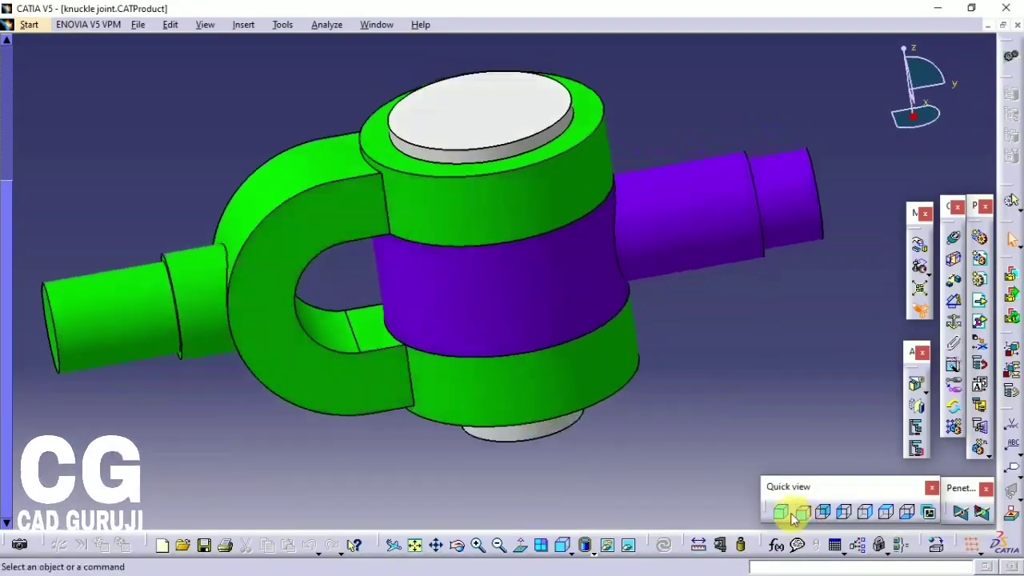
left_click(868, 516)
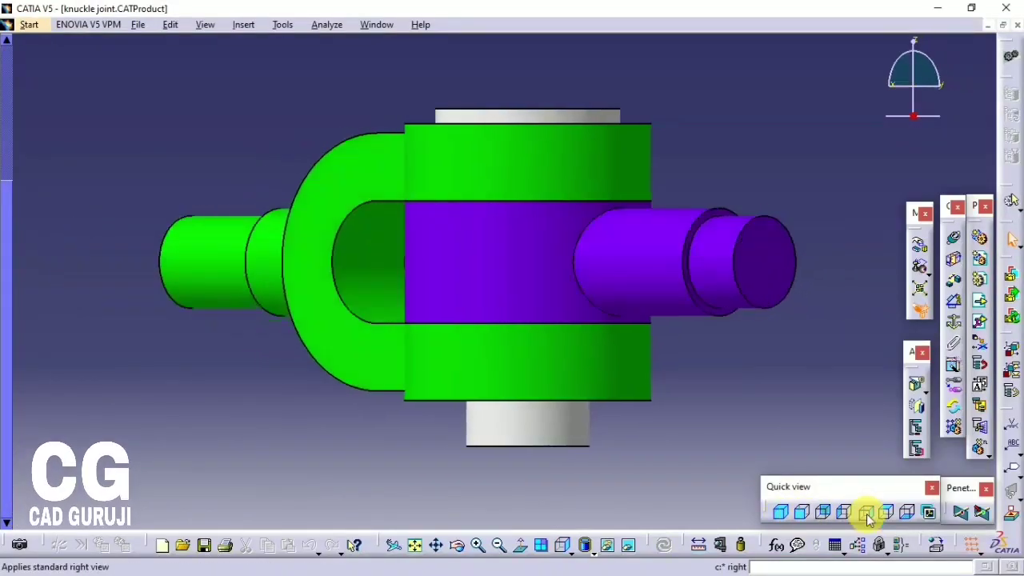
left_click(888, 516)
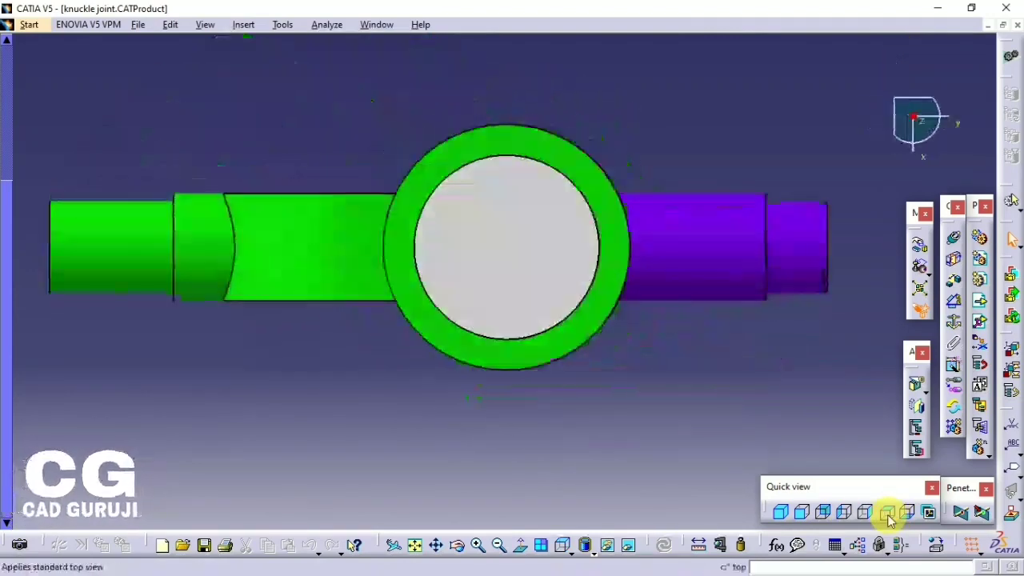
left_click(822, 513)
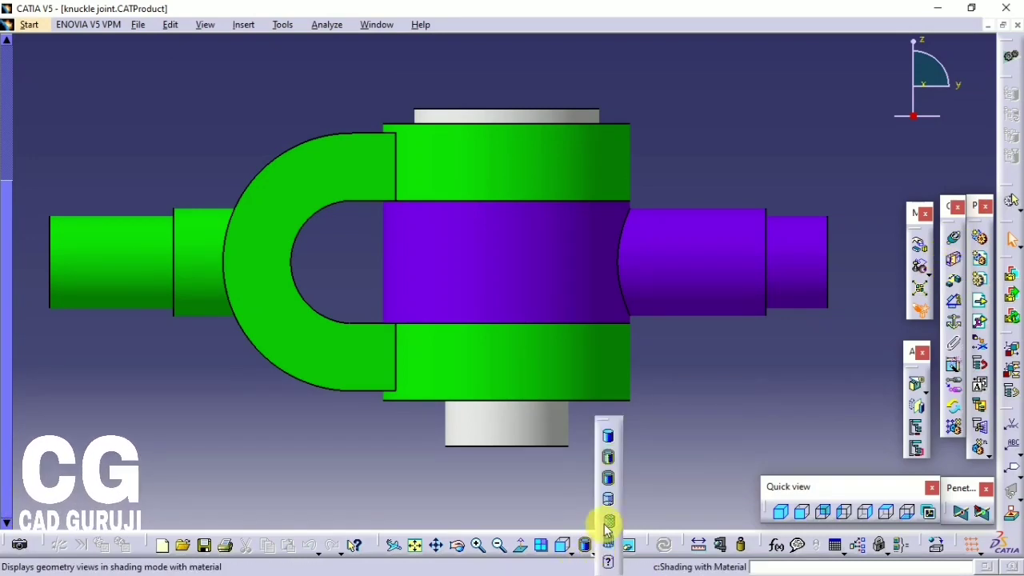
Switch to Shading with Material so the joint renders gold, viewed isometrically.
left_click(607, 525)
middle_click_drag(680, 331, 727, 382)
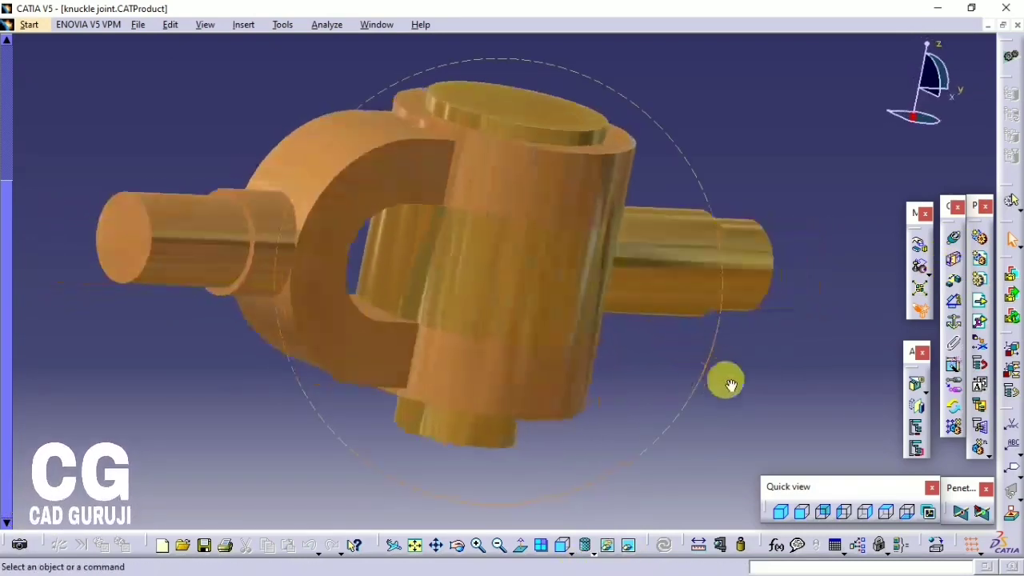
middle_click_drag(690, 114, 592, 148)
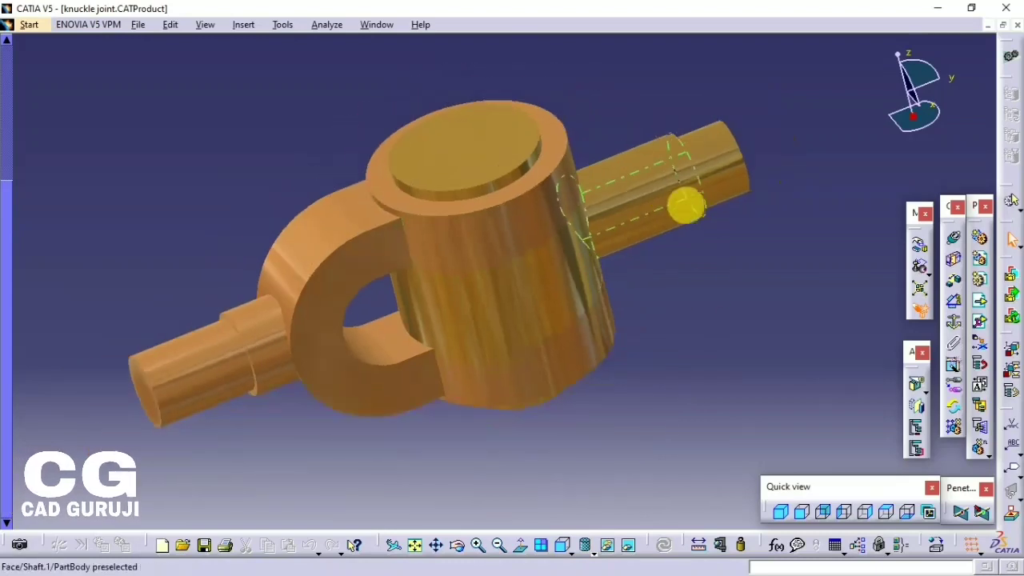